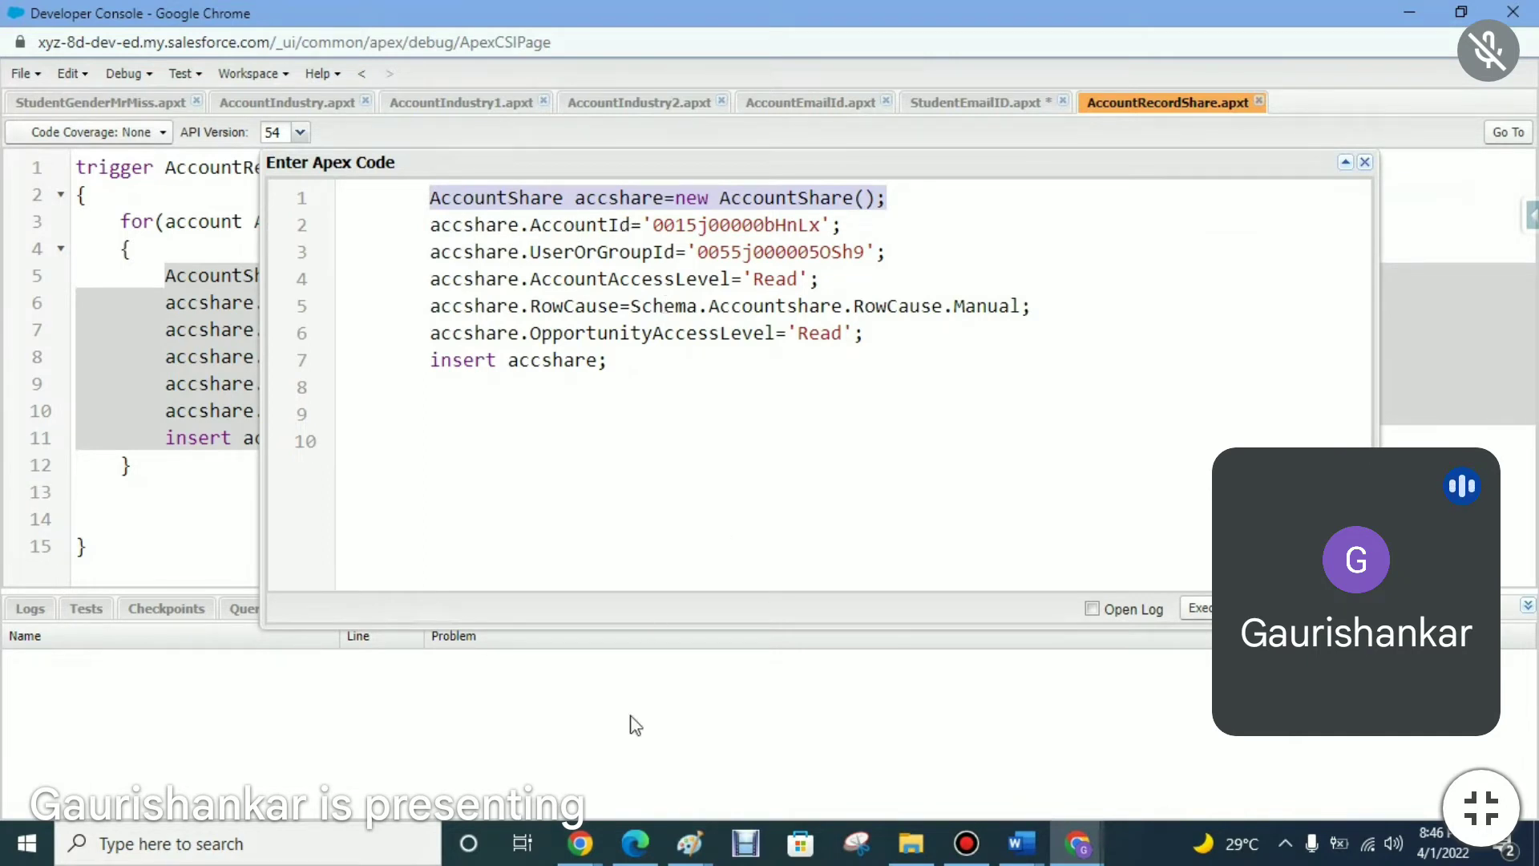
# - Review the record-sharing diagram in Paint and switch to the Salesforce window in Chrome
pyautogui.moveTo(689, 843)
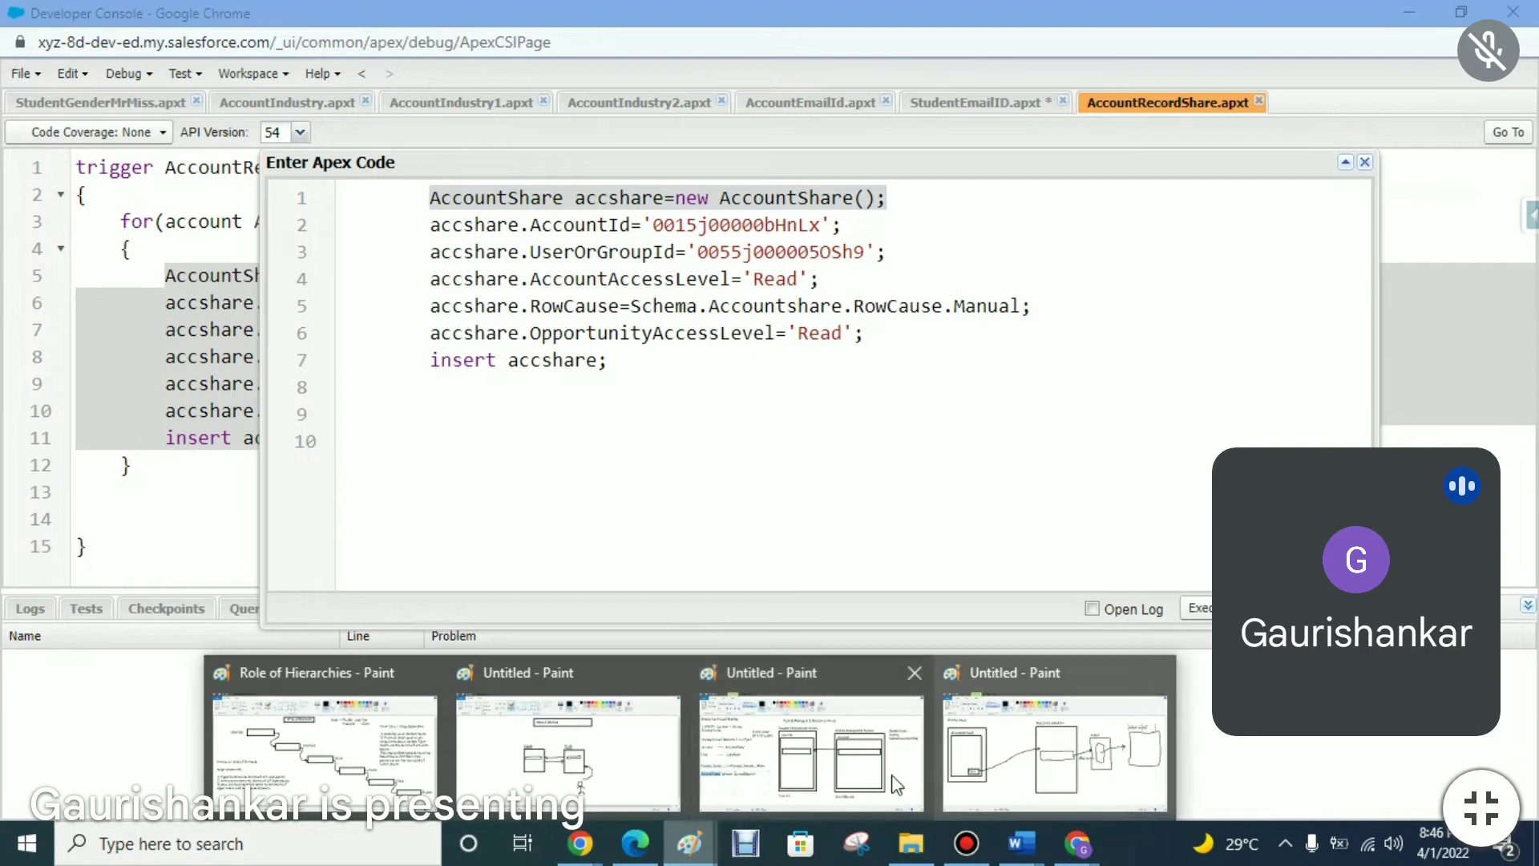
pyautogui.click(896, 784)
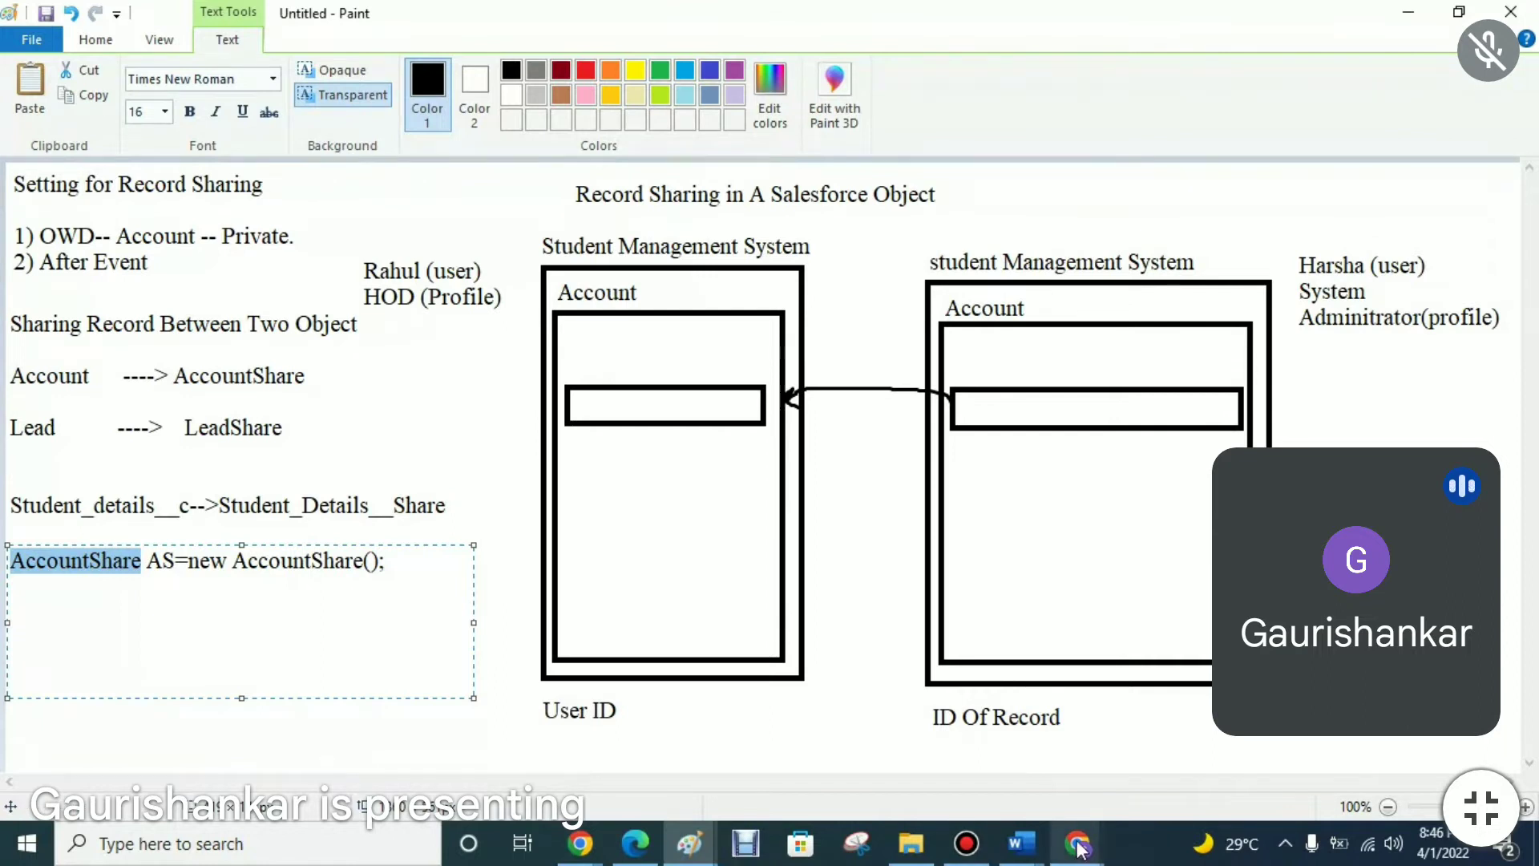
pyautogui.moveTo(1080, 845)
pyautogui.click(990, 755)
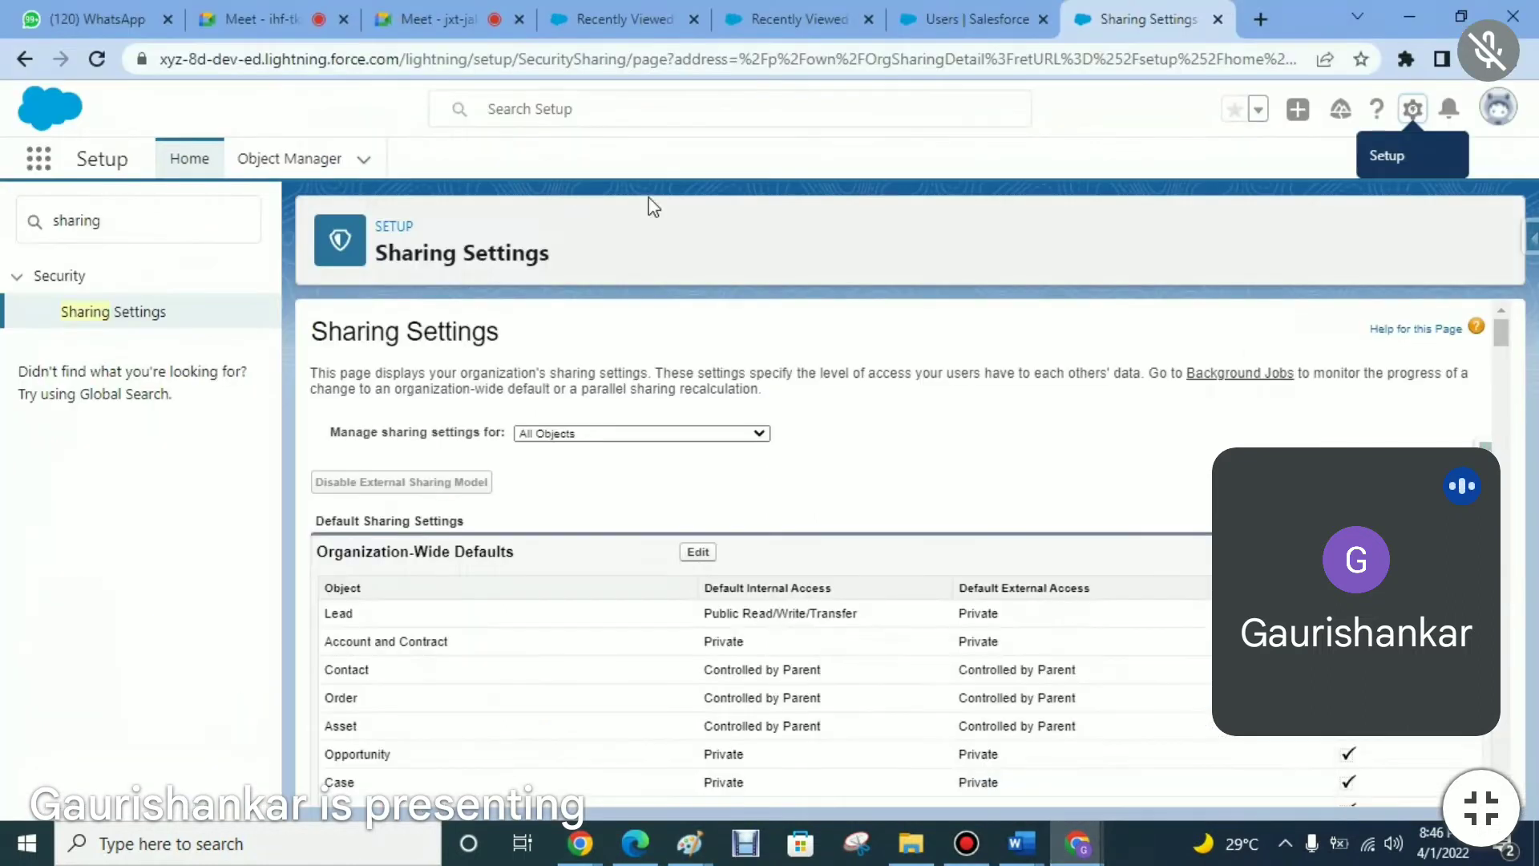
# - Open the Student Management app's accounts and display the All Accounts list view
pyautogui.click(628, 18)
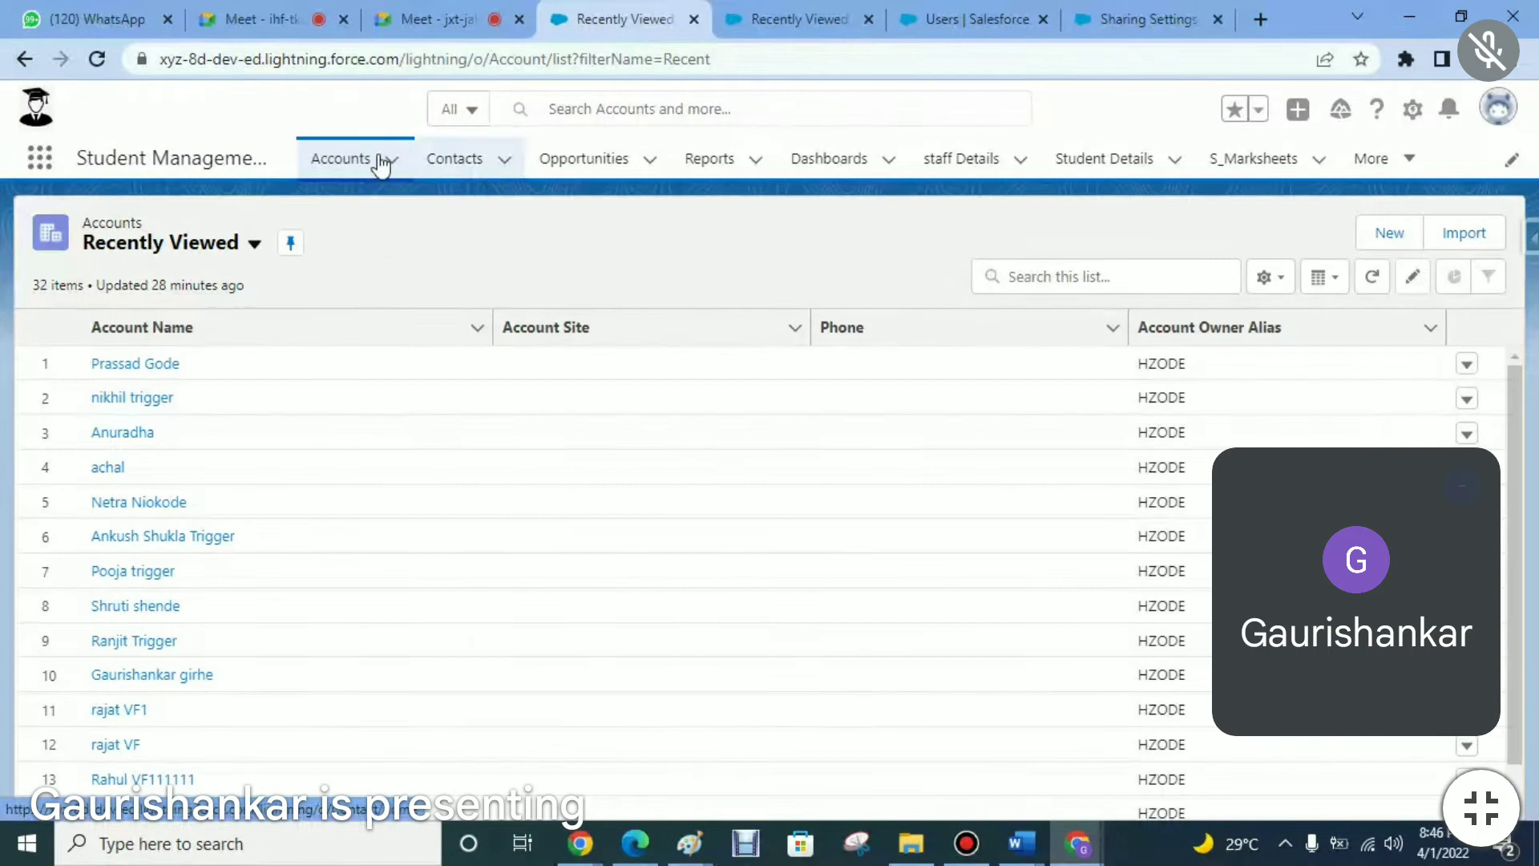
pyautogui.click(357, 159)
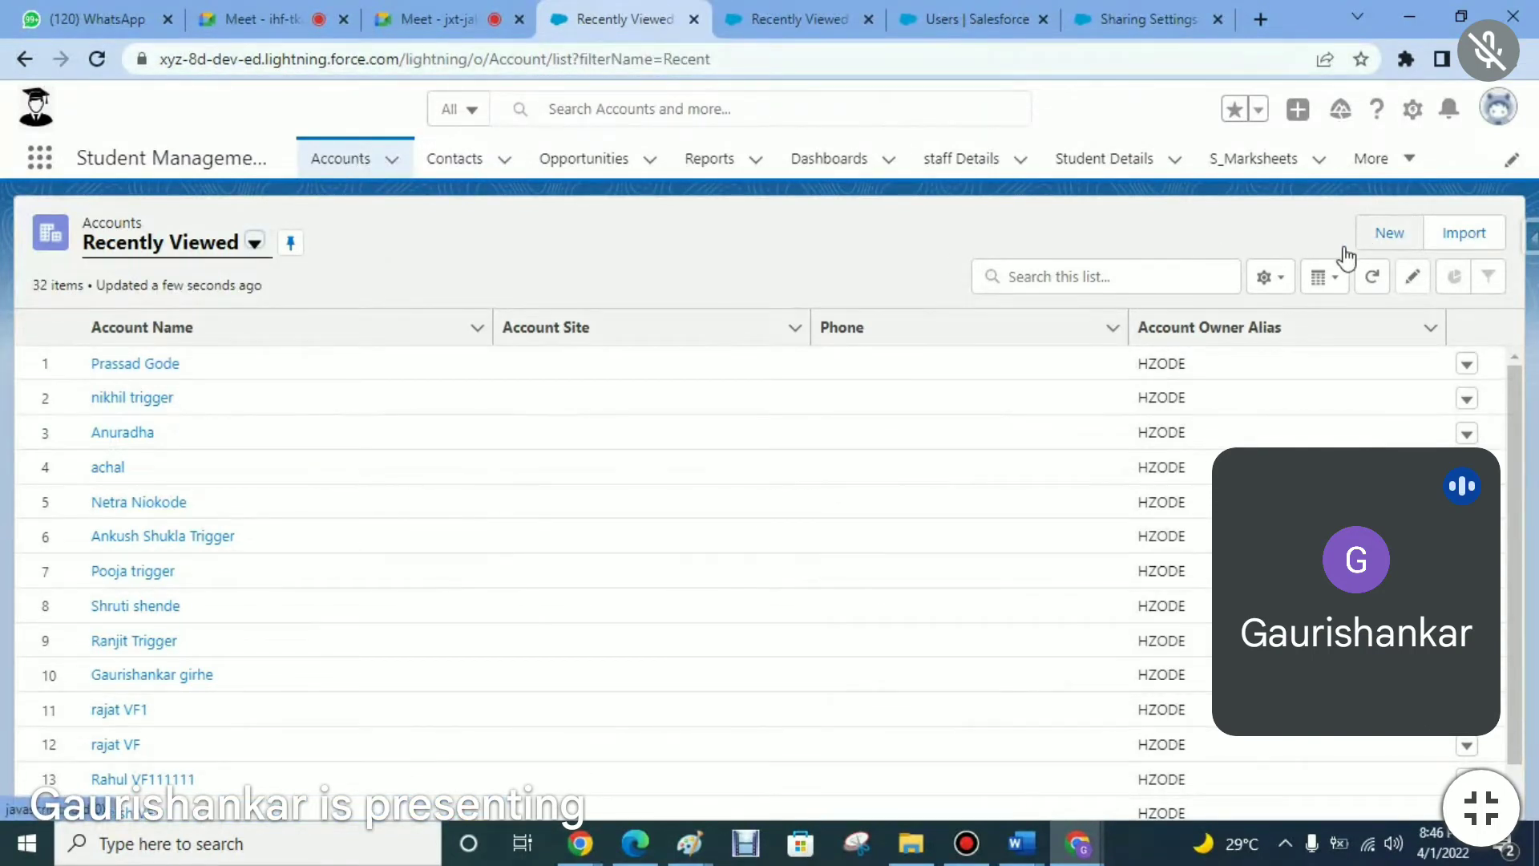
pyautogui.click(257, 244)
pyautogui.click(180, 325)
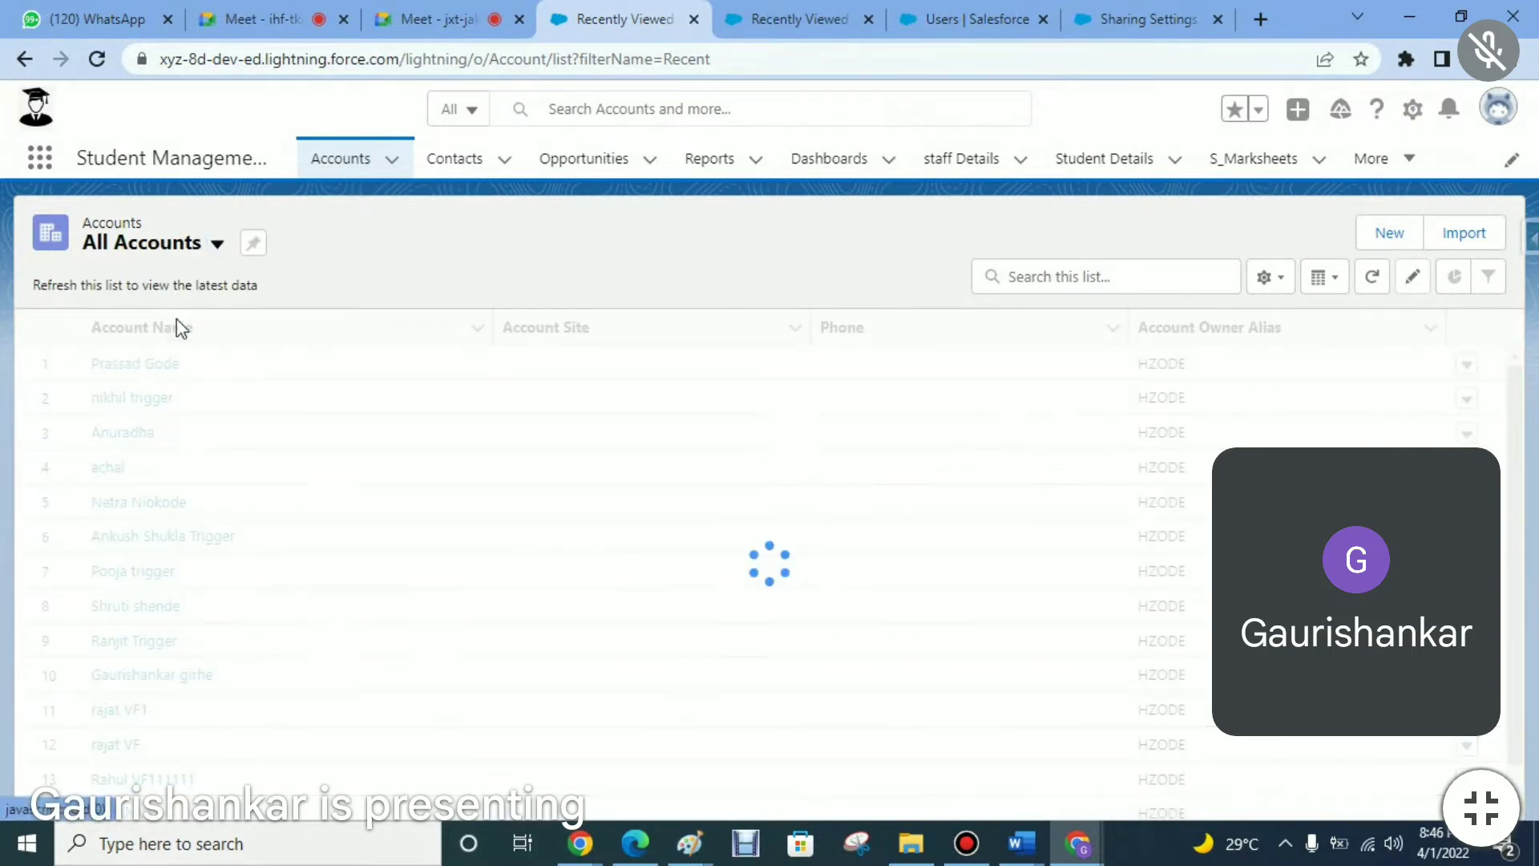
# - Switch to the restricted user's Salesforce session in Edge, reload the accounts page and display the All Accounts view
pyautogui.click(629, 848)
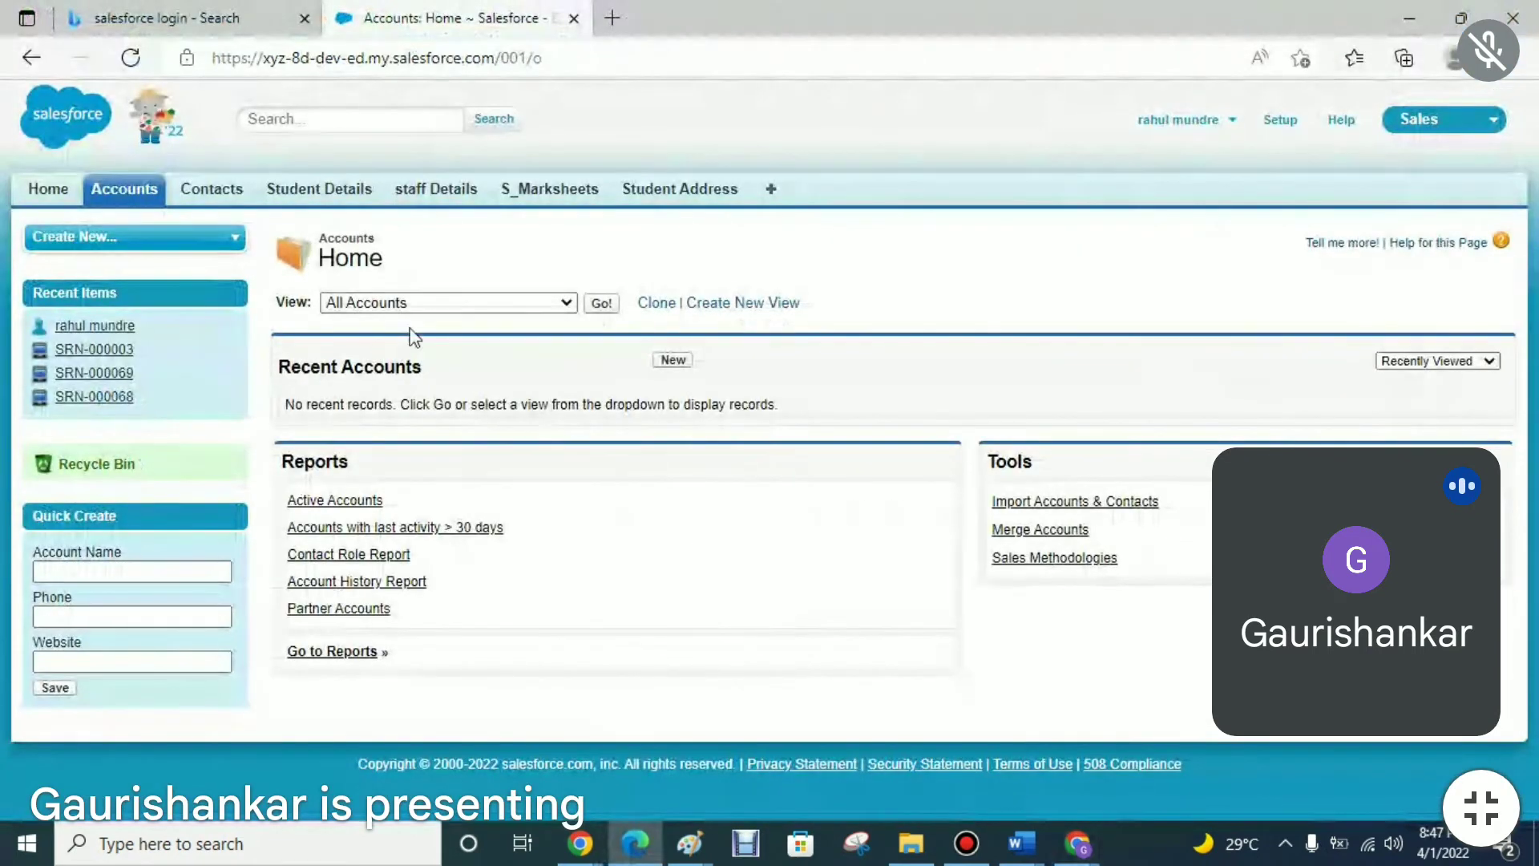
pyautogui.click(131, 63)
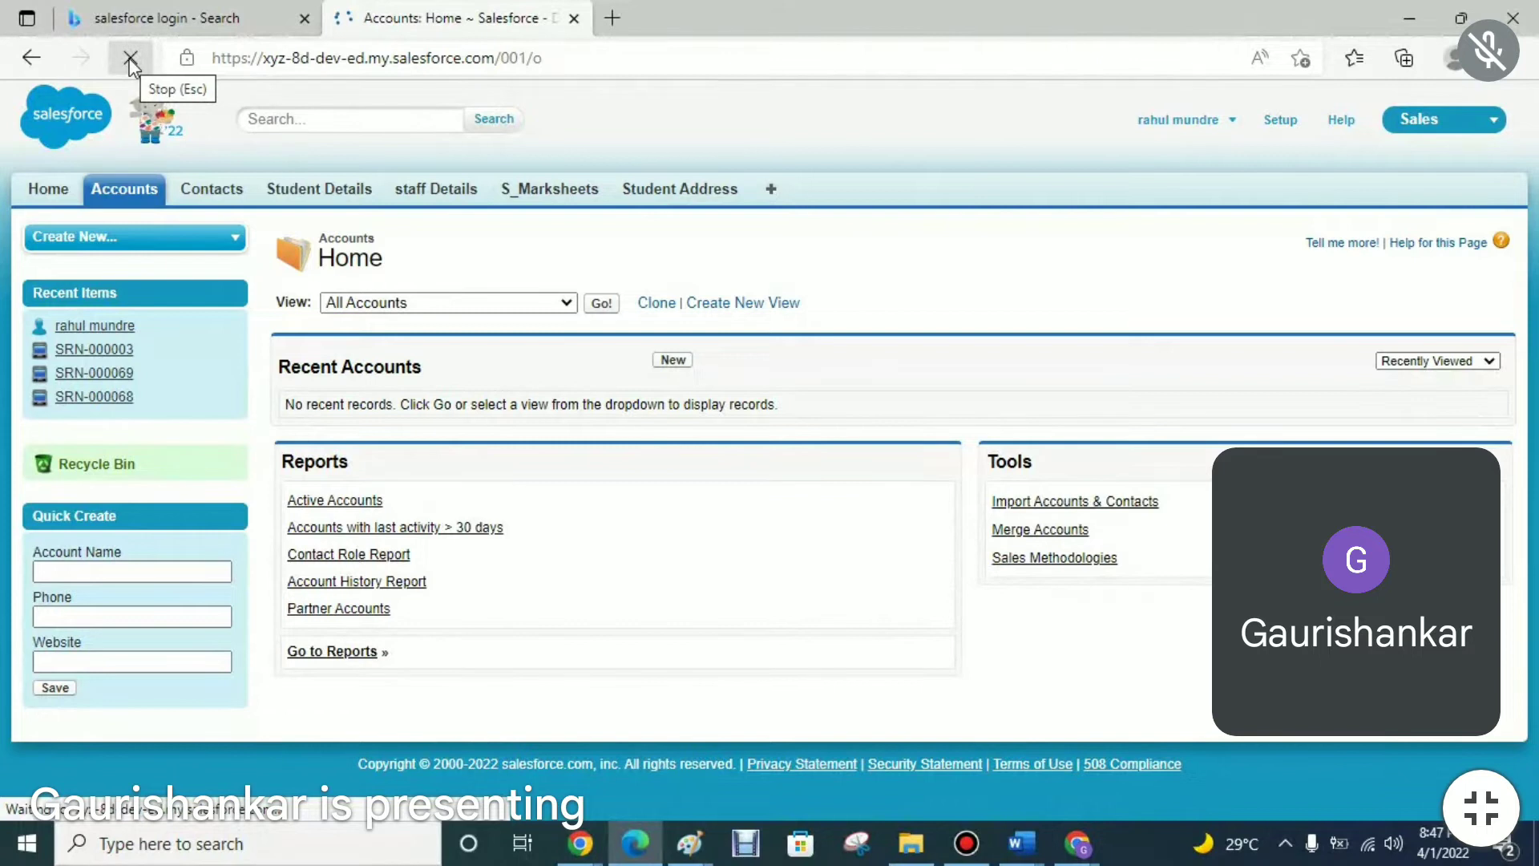
pyautogui.click(570, 305)
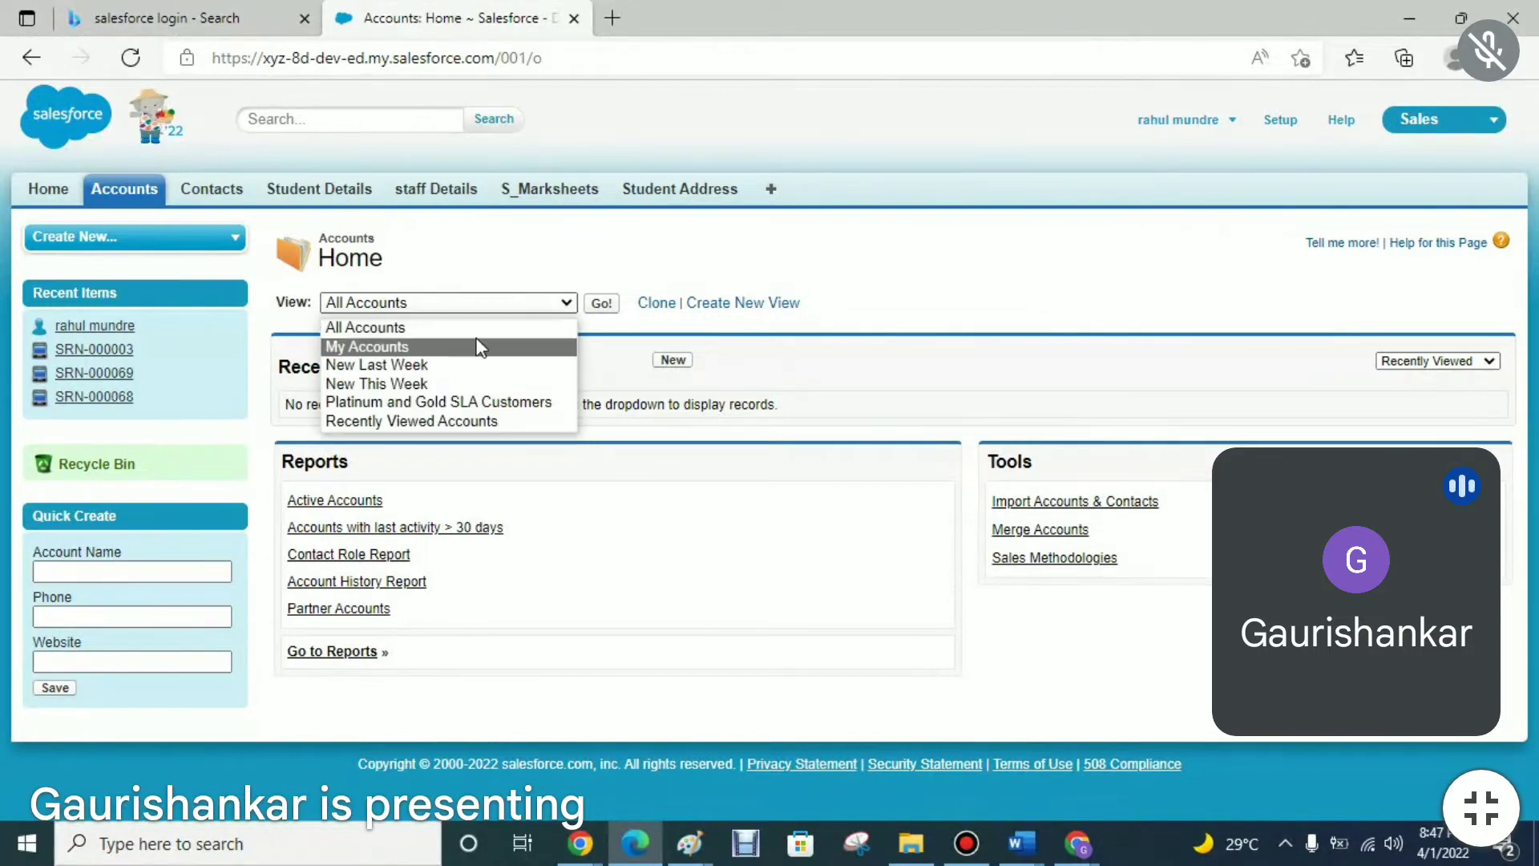
pyautogui.click(473, 325)
pyautogui.click(602, 304)
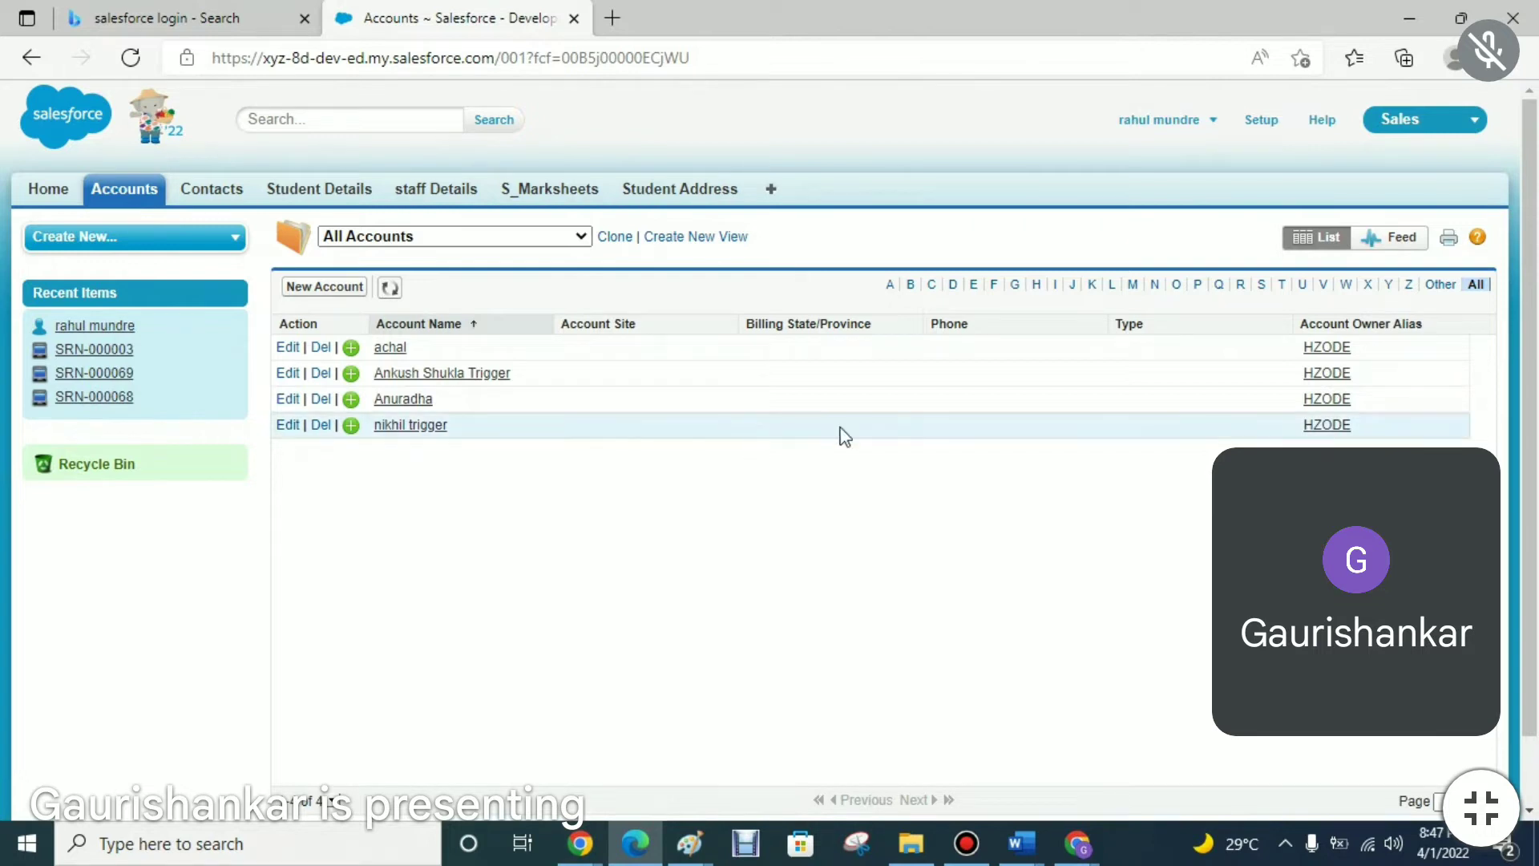
# - Try to delete the first account listed in All Accounts as the restricted user, and return to the list
pyautogui.click(321, 351)
pyautogui.click(882, 176)
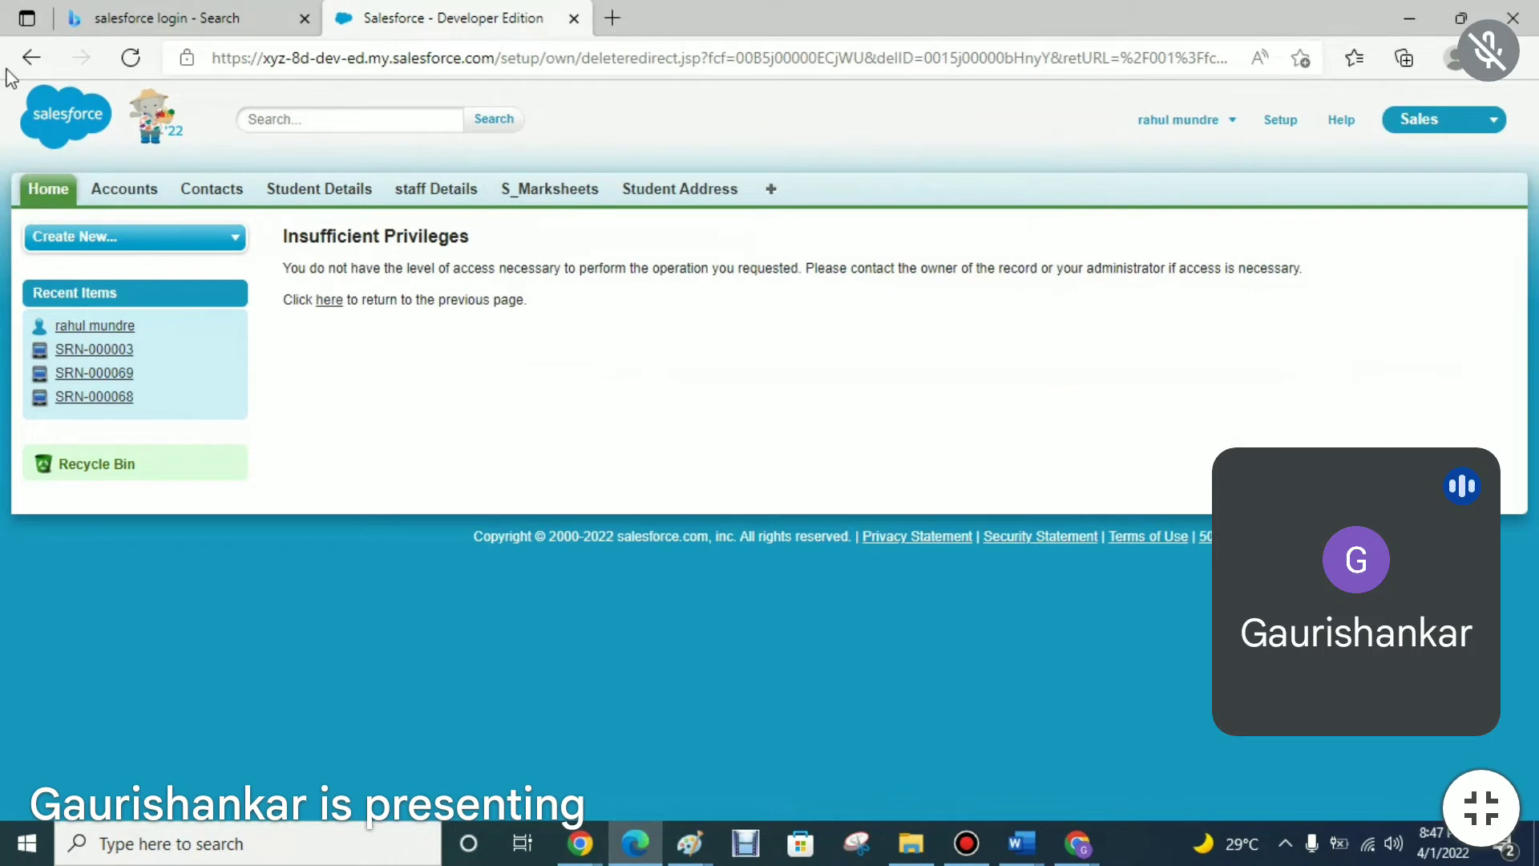
pyautogui.click(32, 57)
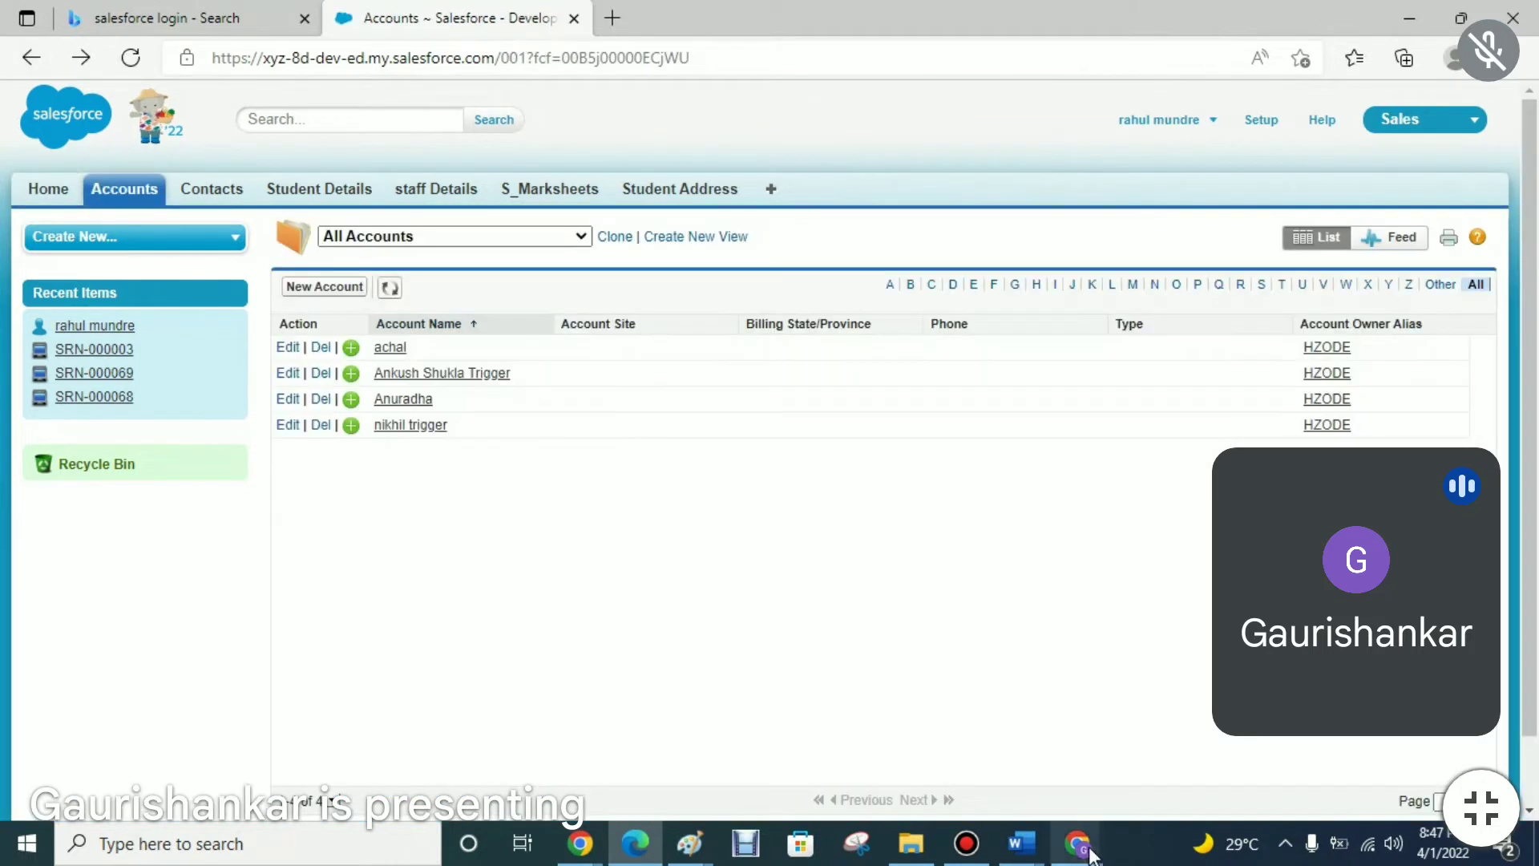
# - View the AccountShare Apex code in the Developer Console, and return to the All Accounts list in Chrome
pyautogui.moveTo(1082, 852)
pyautogui.click(1203, 772)
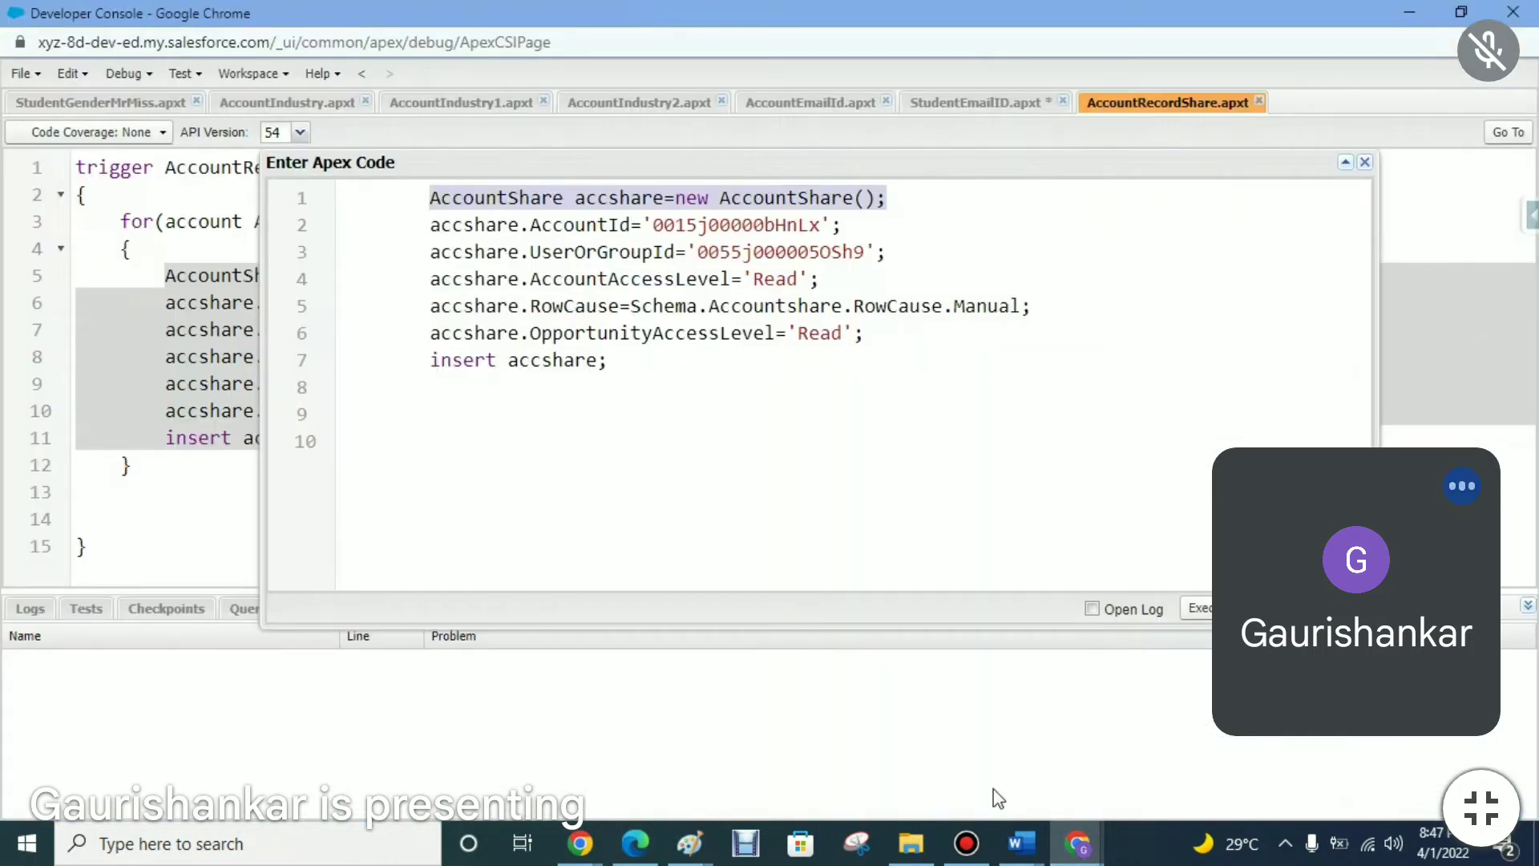
pyautogui.moveTo(1076, 844)
pyautogui.click(955, 770)
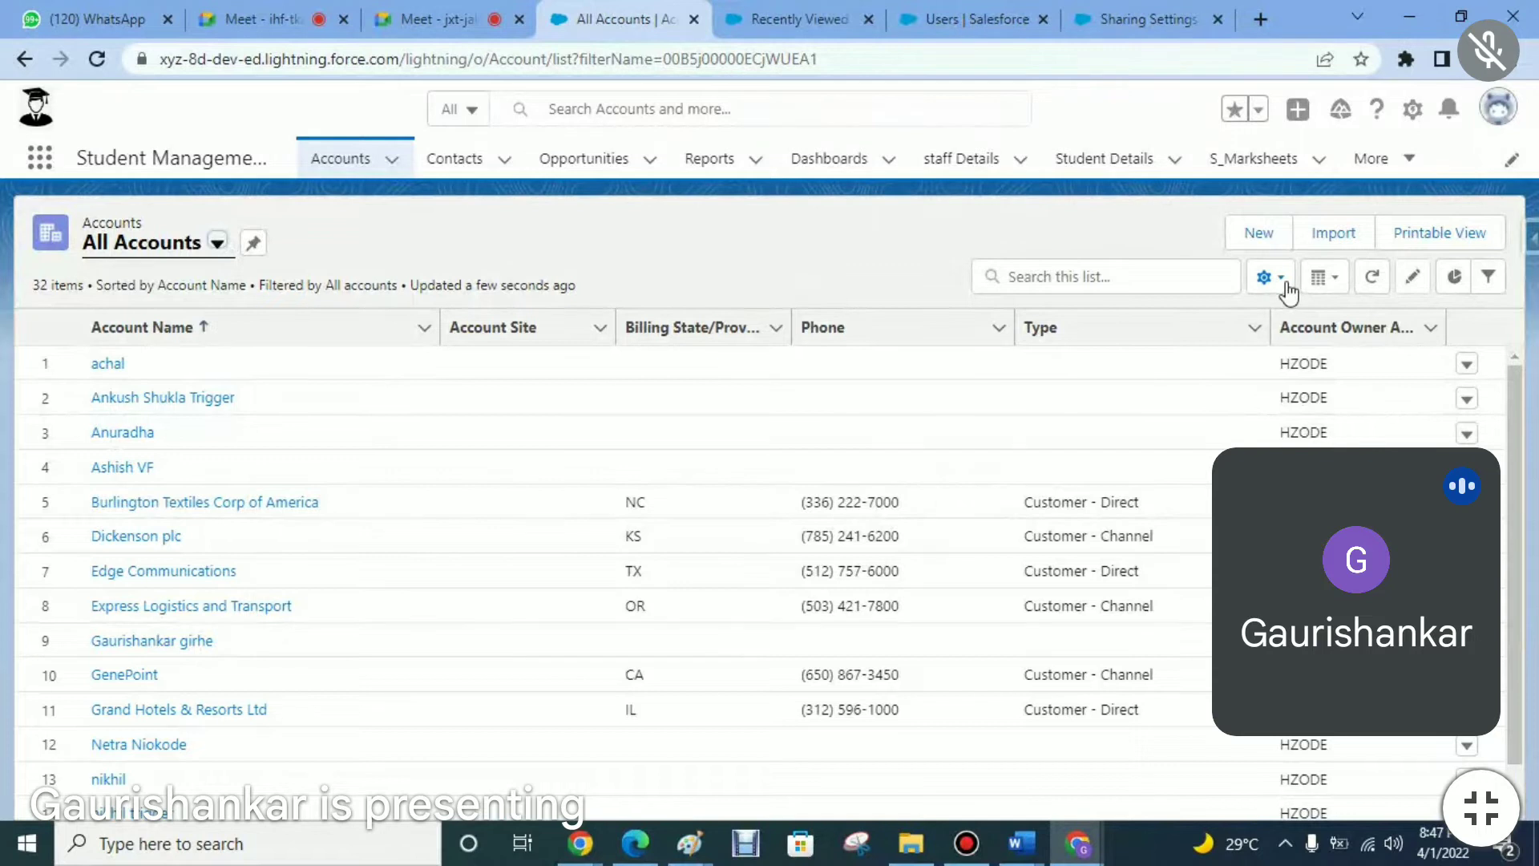
# - Add Owner First Name to the visible fields of the All Accounts list view
pyautogui.click(1266, 278)
pyautogui.click(1165, 557)
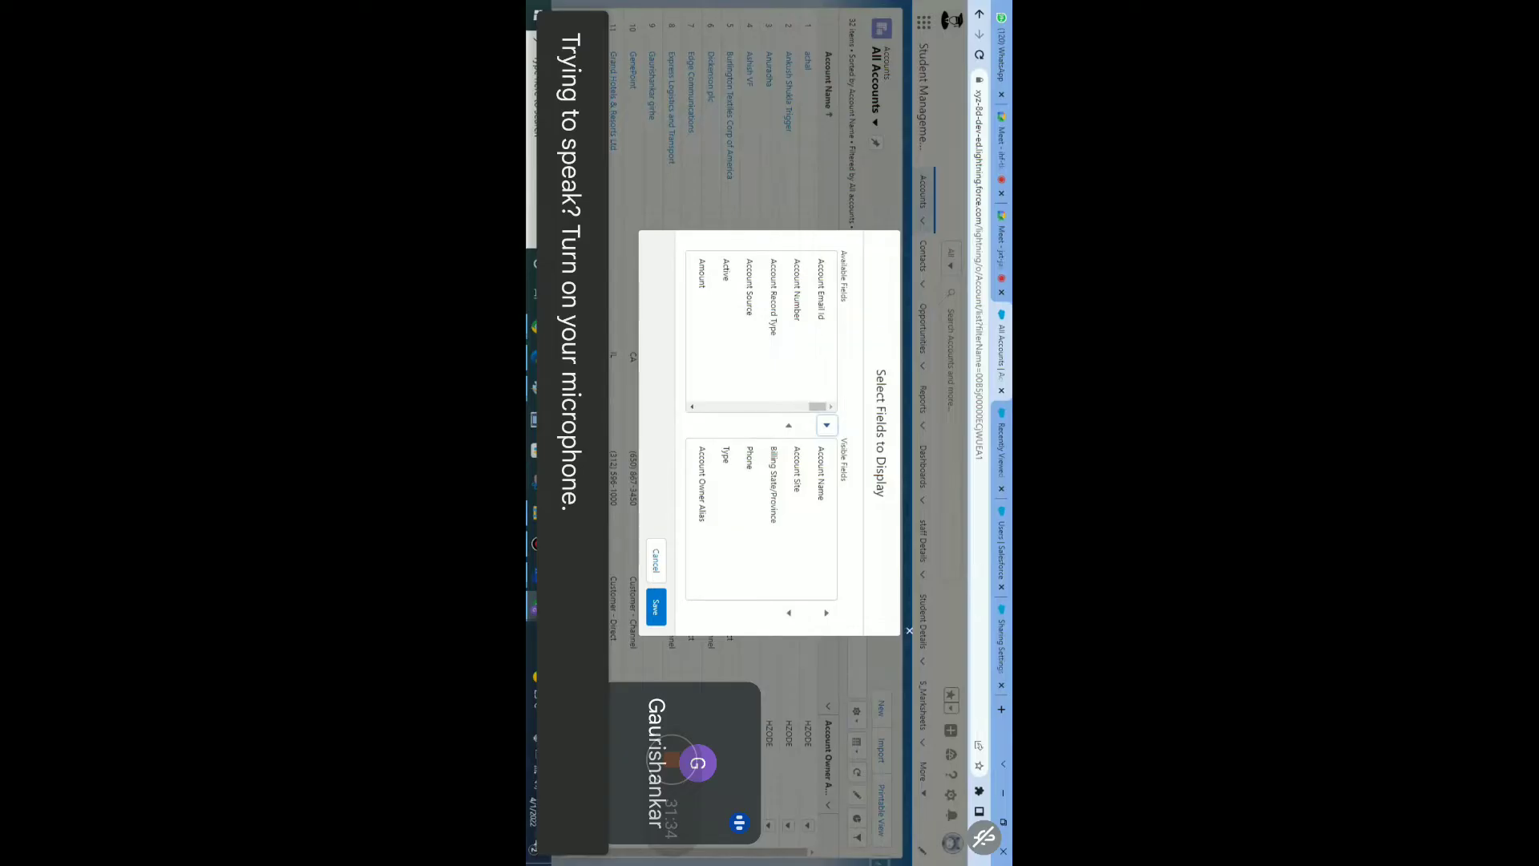
pyautogui.scroll(-5, 723, 445)
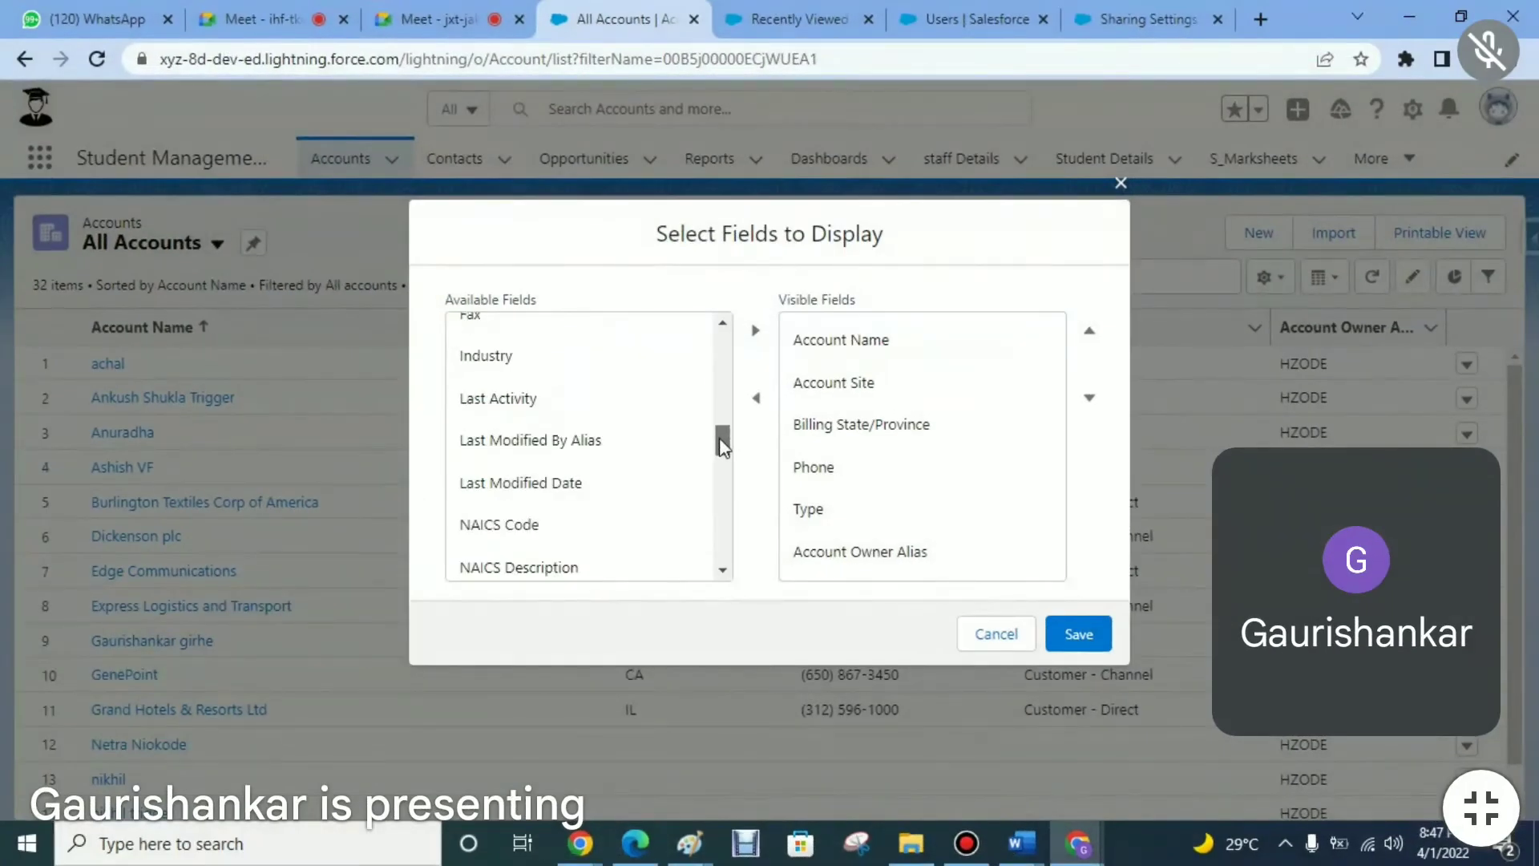
pyautogui.moveTo(724, 445); pyautogui.dragTo(725, 475)
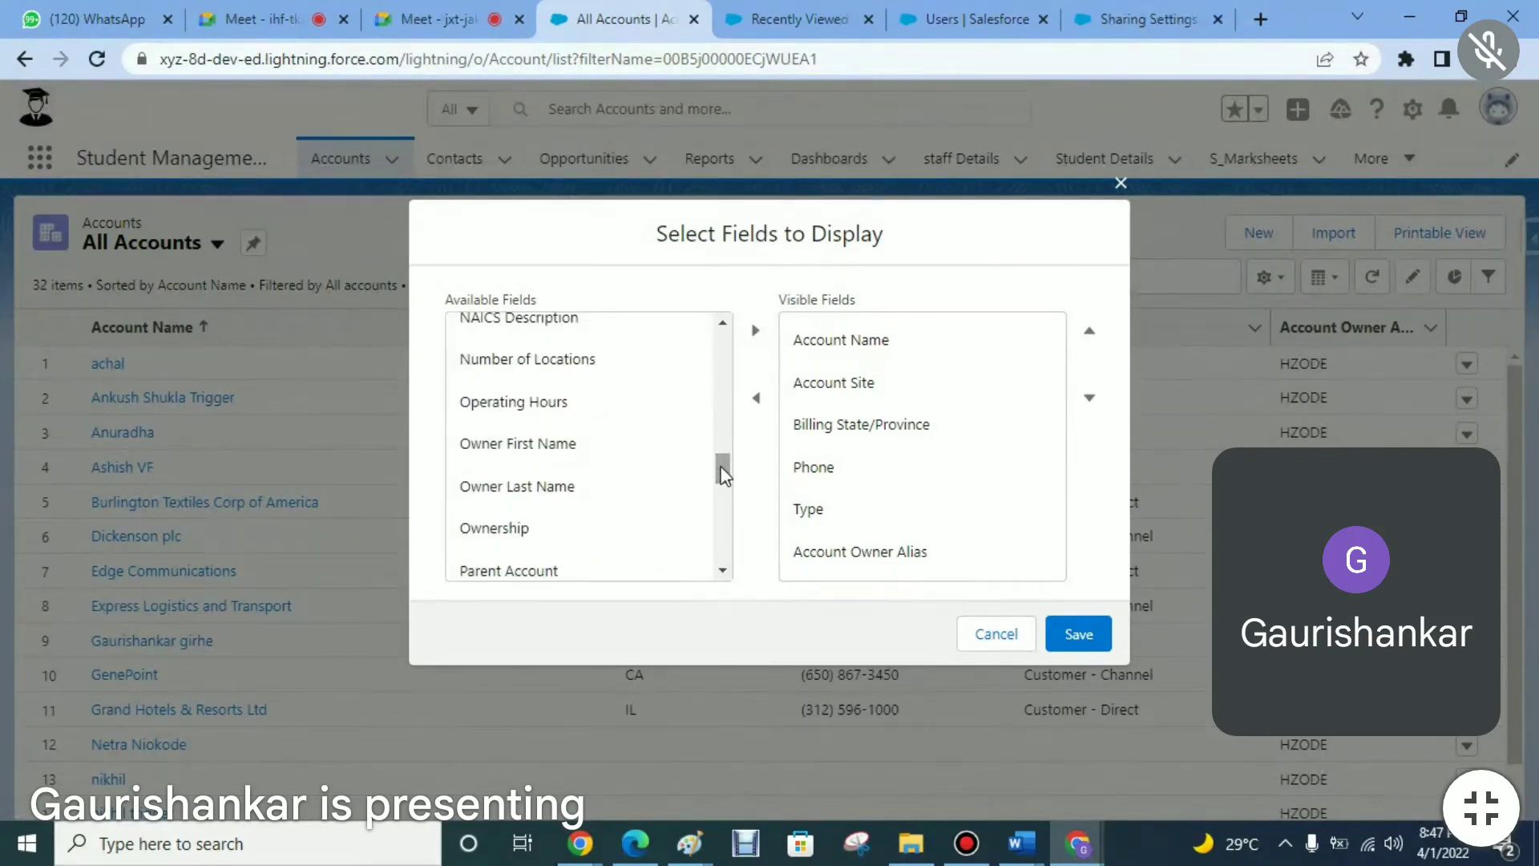
pyautogui.click(567, 446)
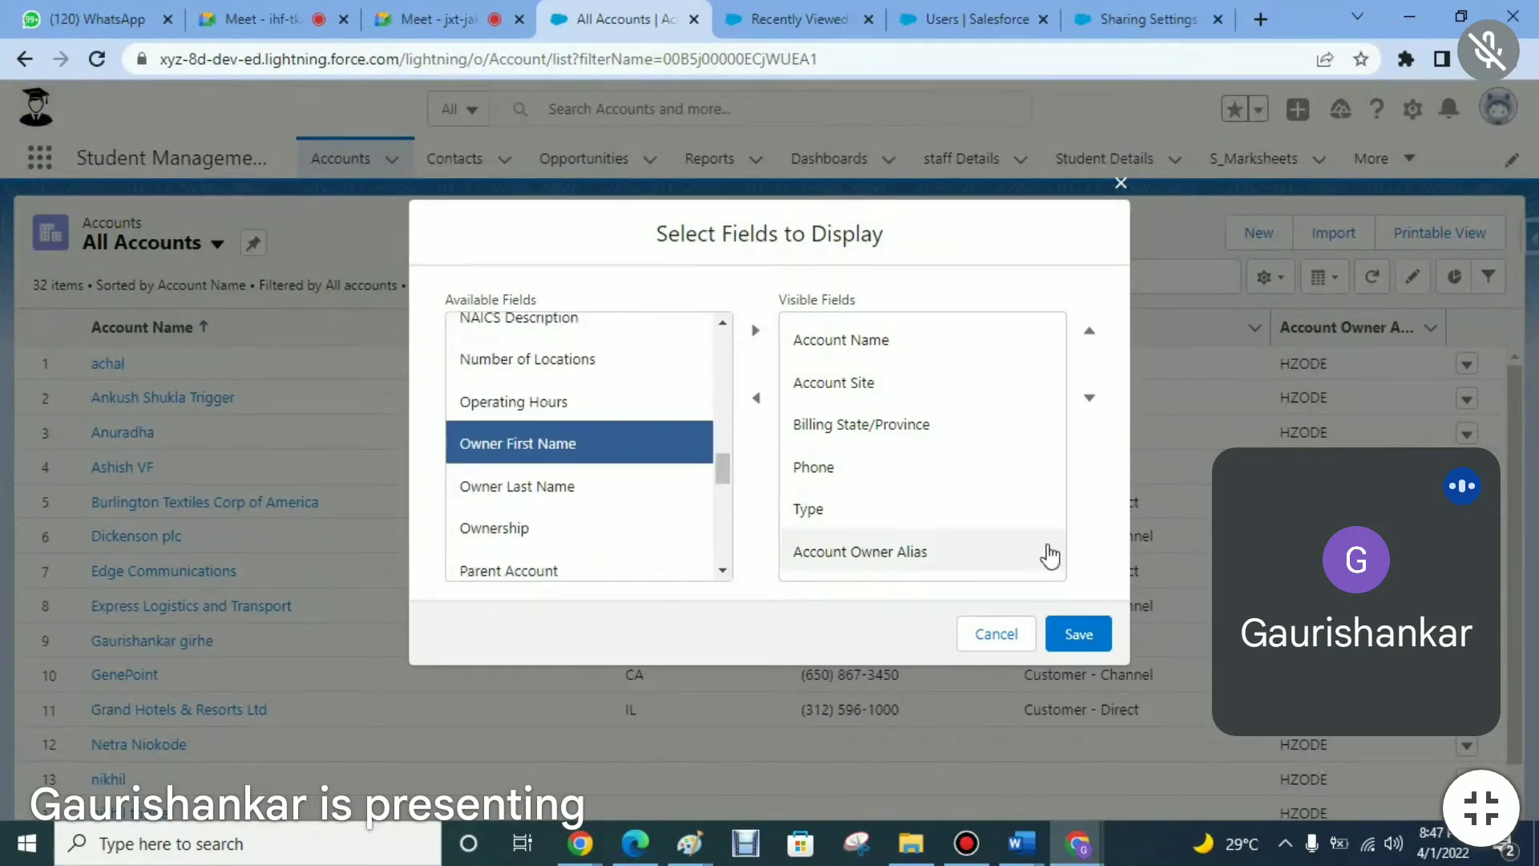
pyautogui.click(757, 331)
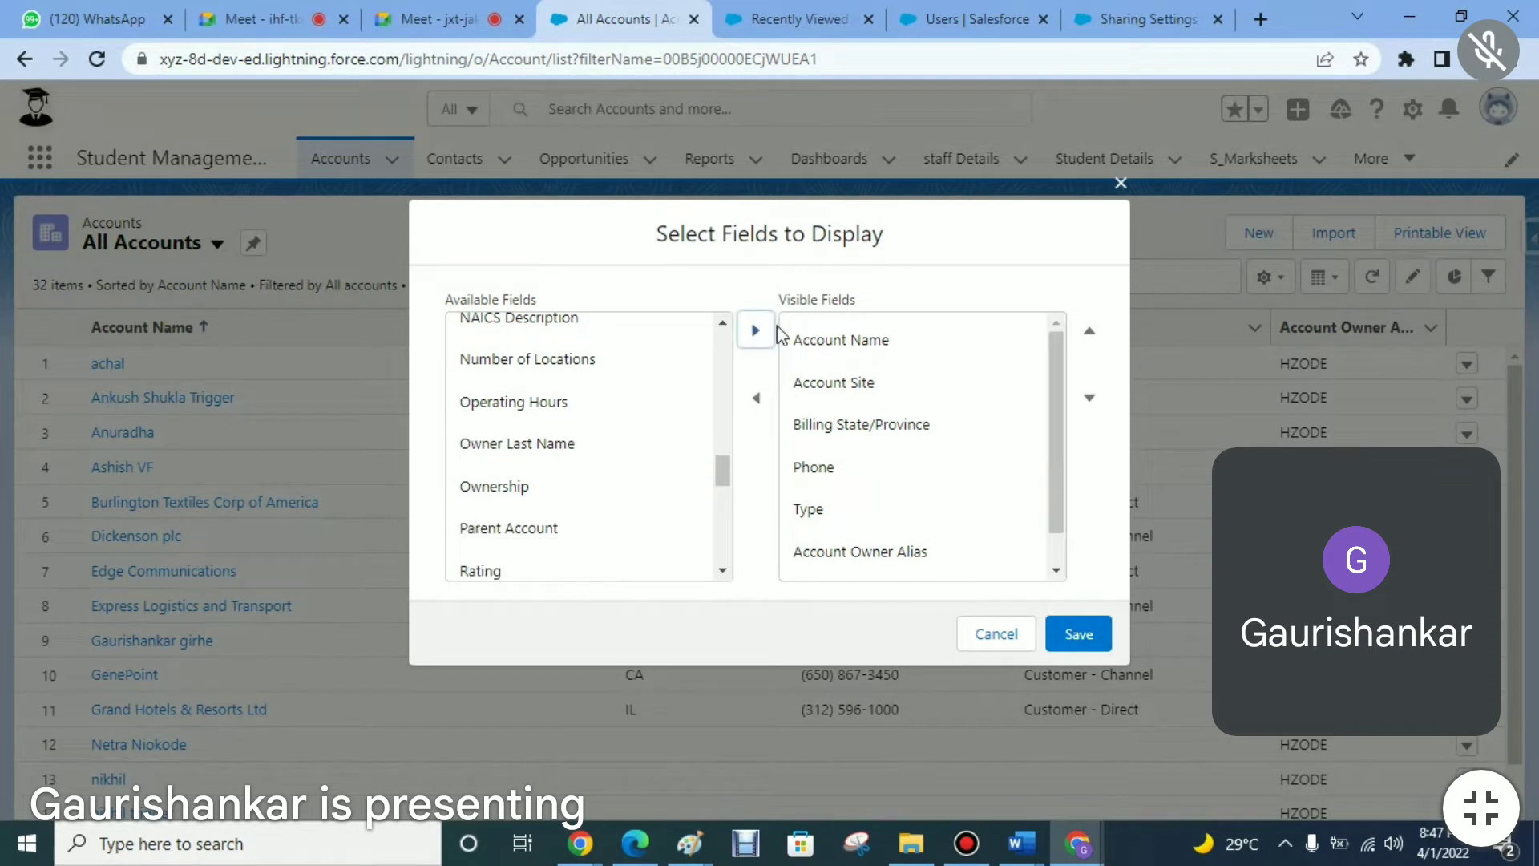
# - Remove Account Owner Alias from the visible fields and save the list view's field selection
pyautogui.scroll(-1, 1060, 440)
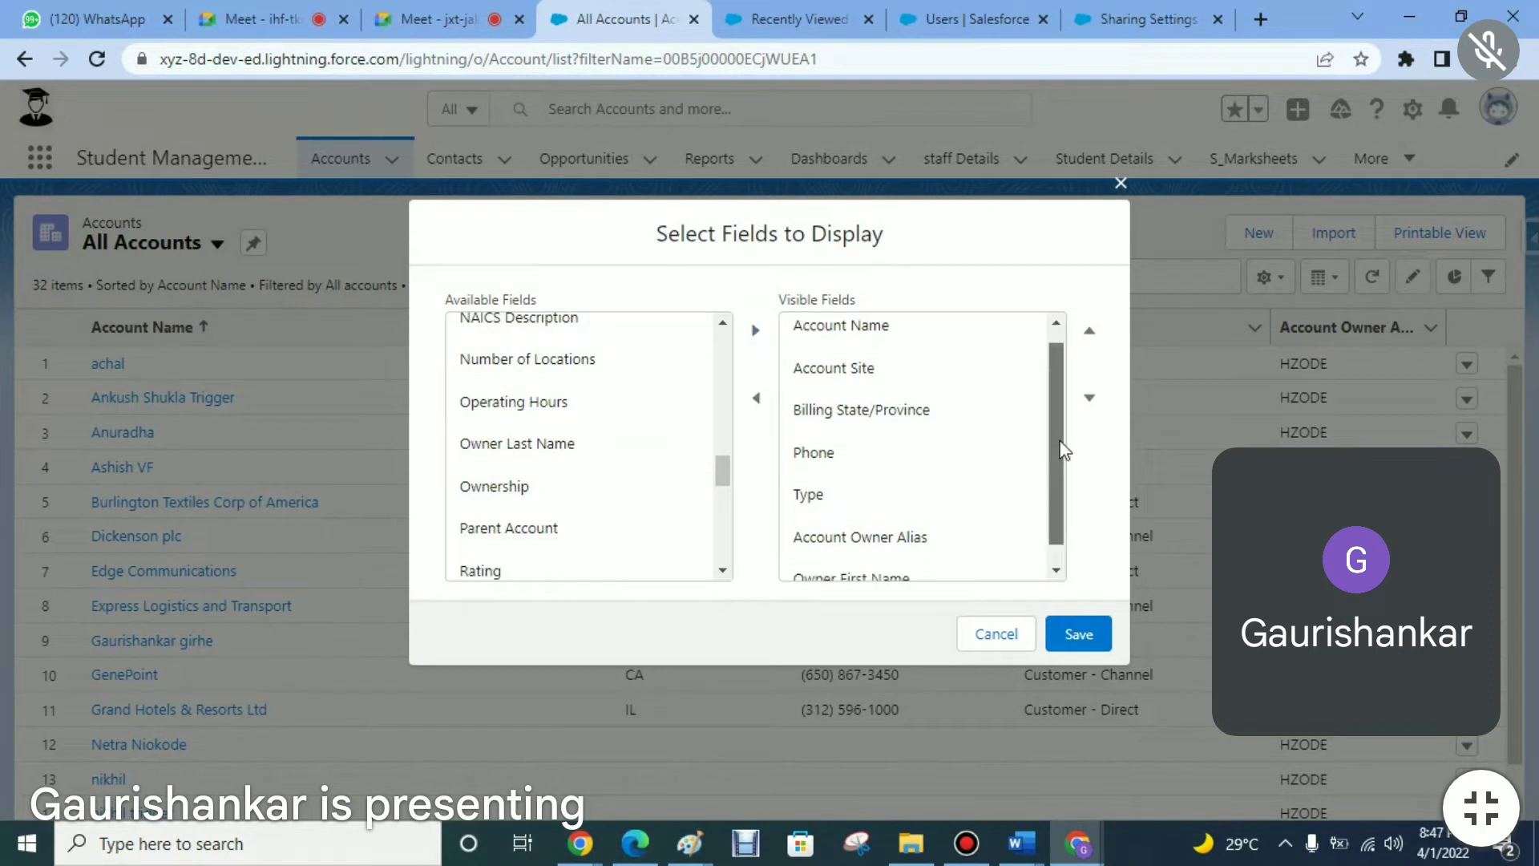
pyautogui.click(907, 522)
pyautogui.click(755, 399)
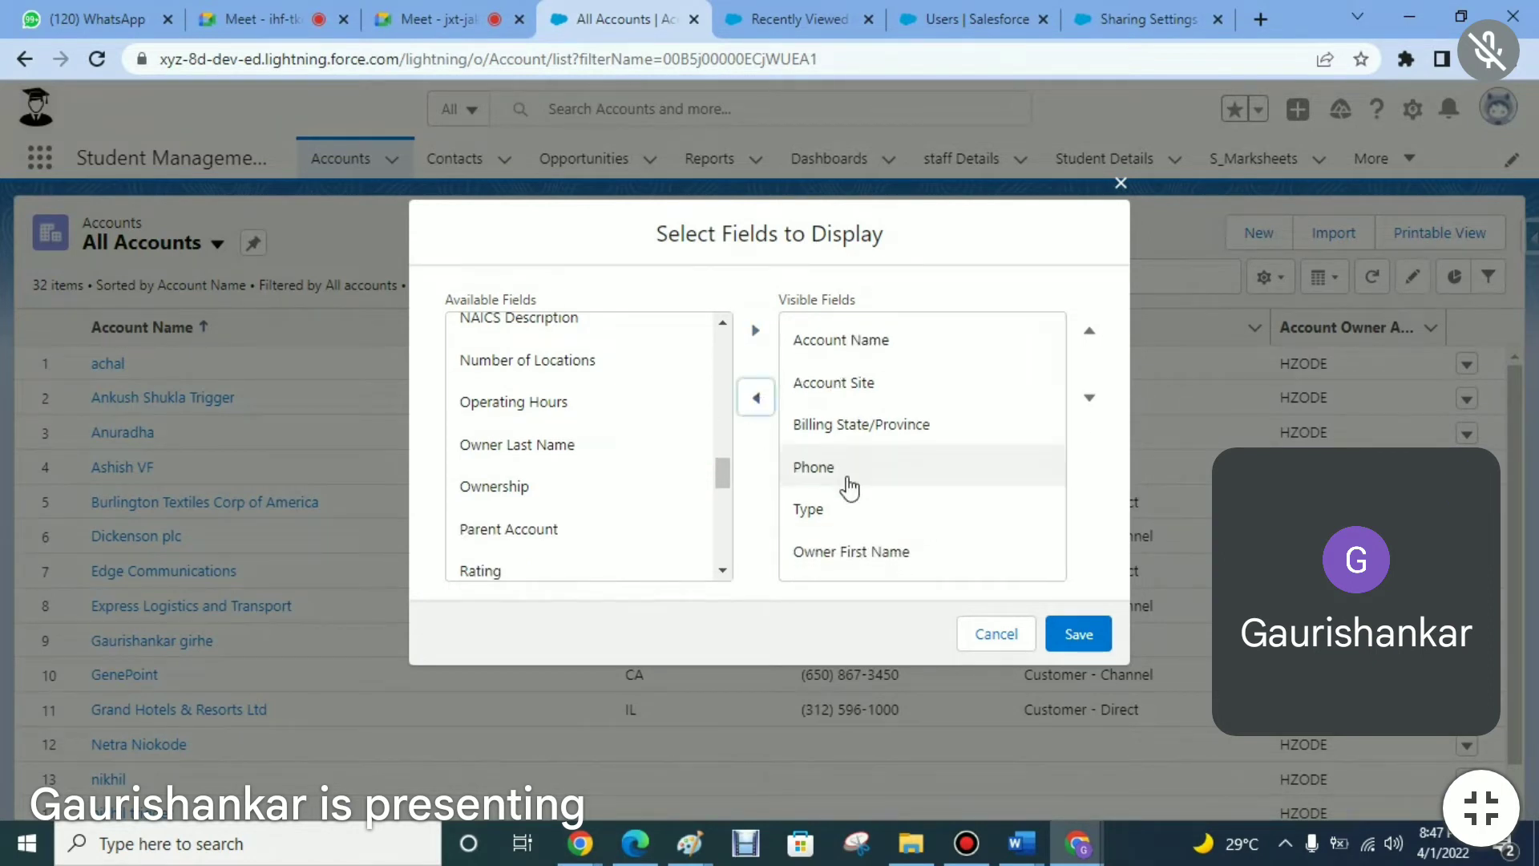
pyautogui.click(1078, 634)
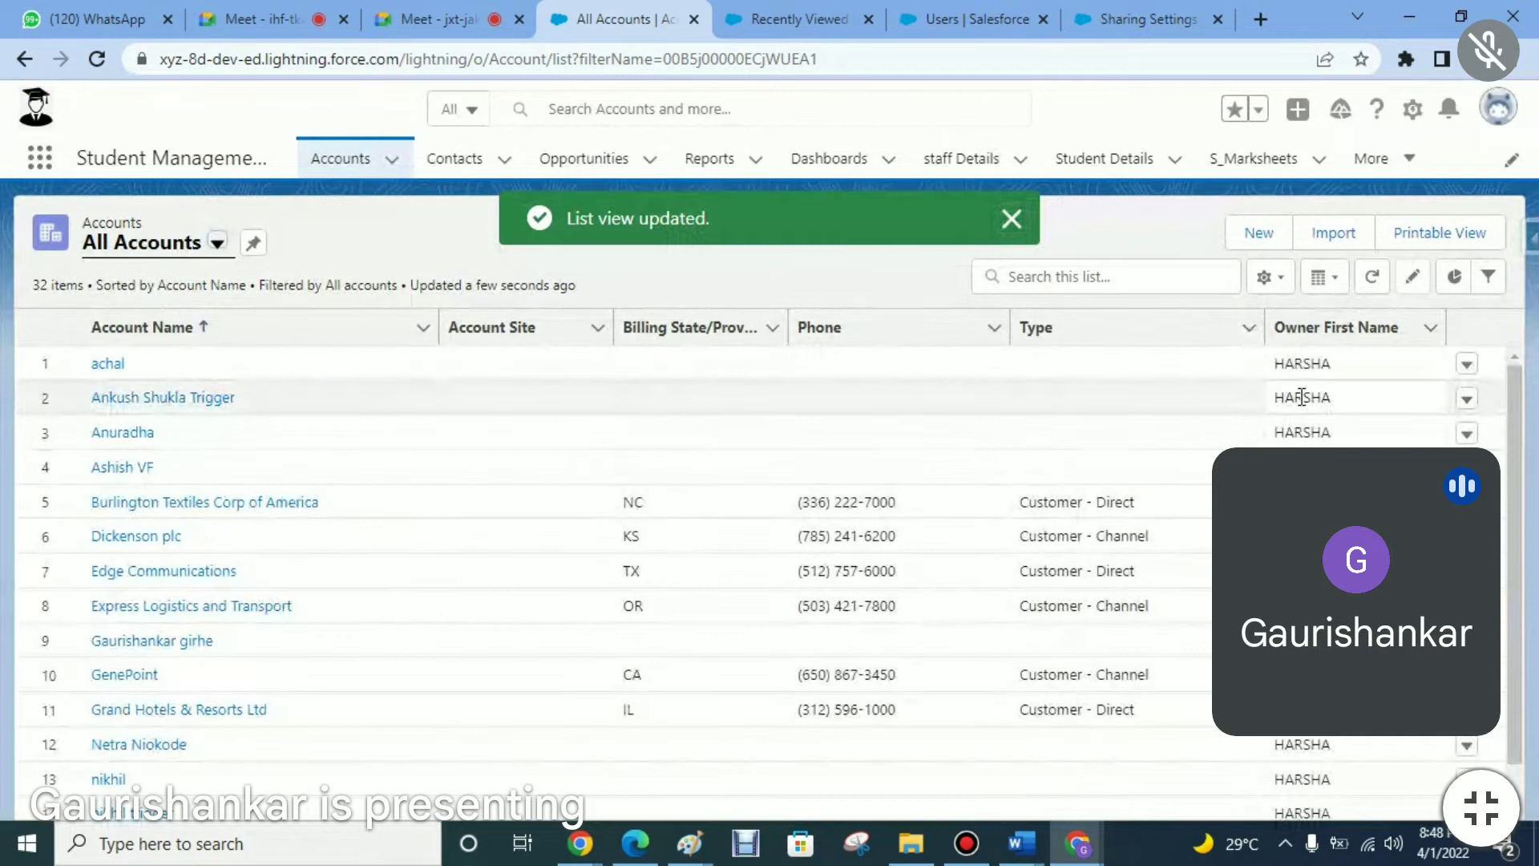
# - Delete the fourth account in the All Accounts list and dismiss the notification
pyautogui.moveTo(1517, 511); pyautogui.dragTo(1515, 561)
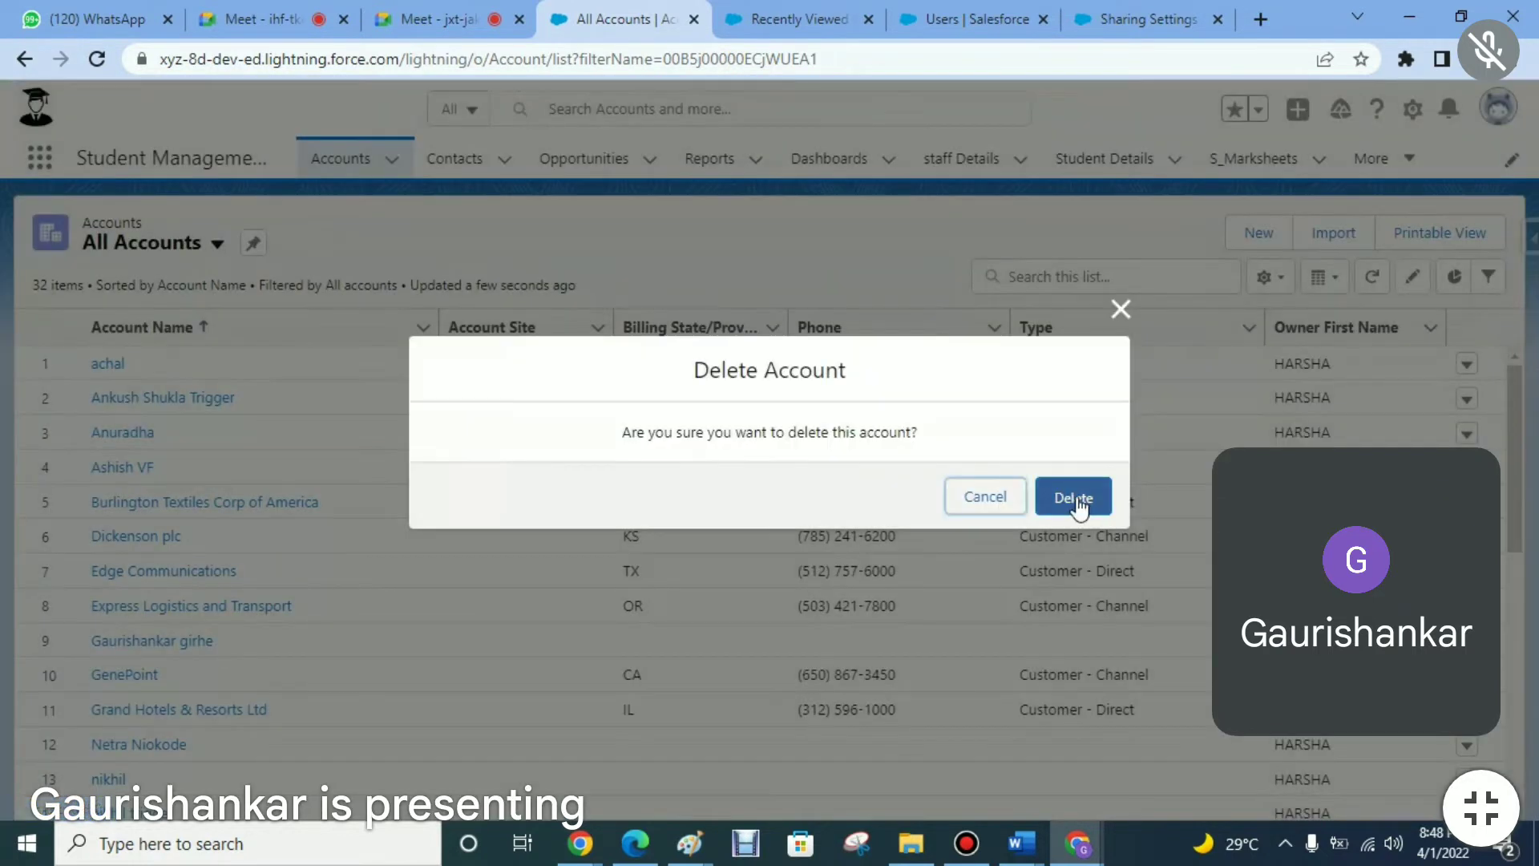
pyautogui.click(1075, 496)
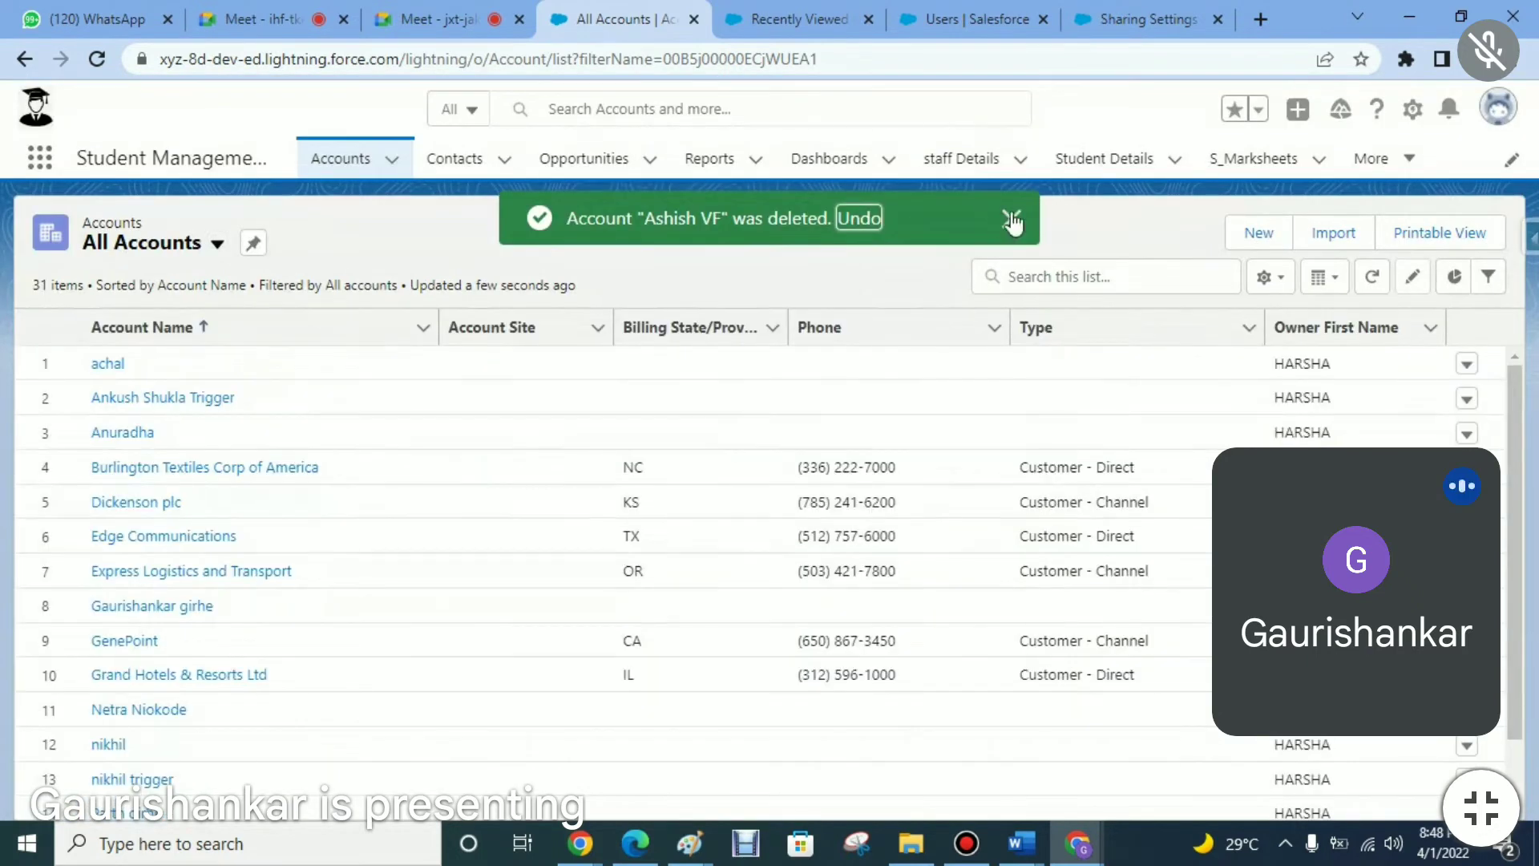
pyautogui.click(1011, 218)
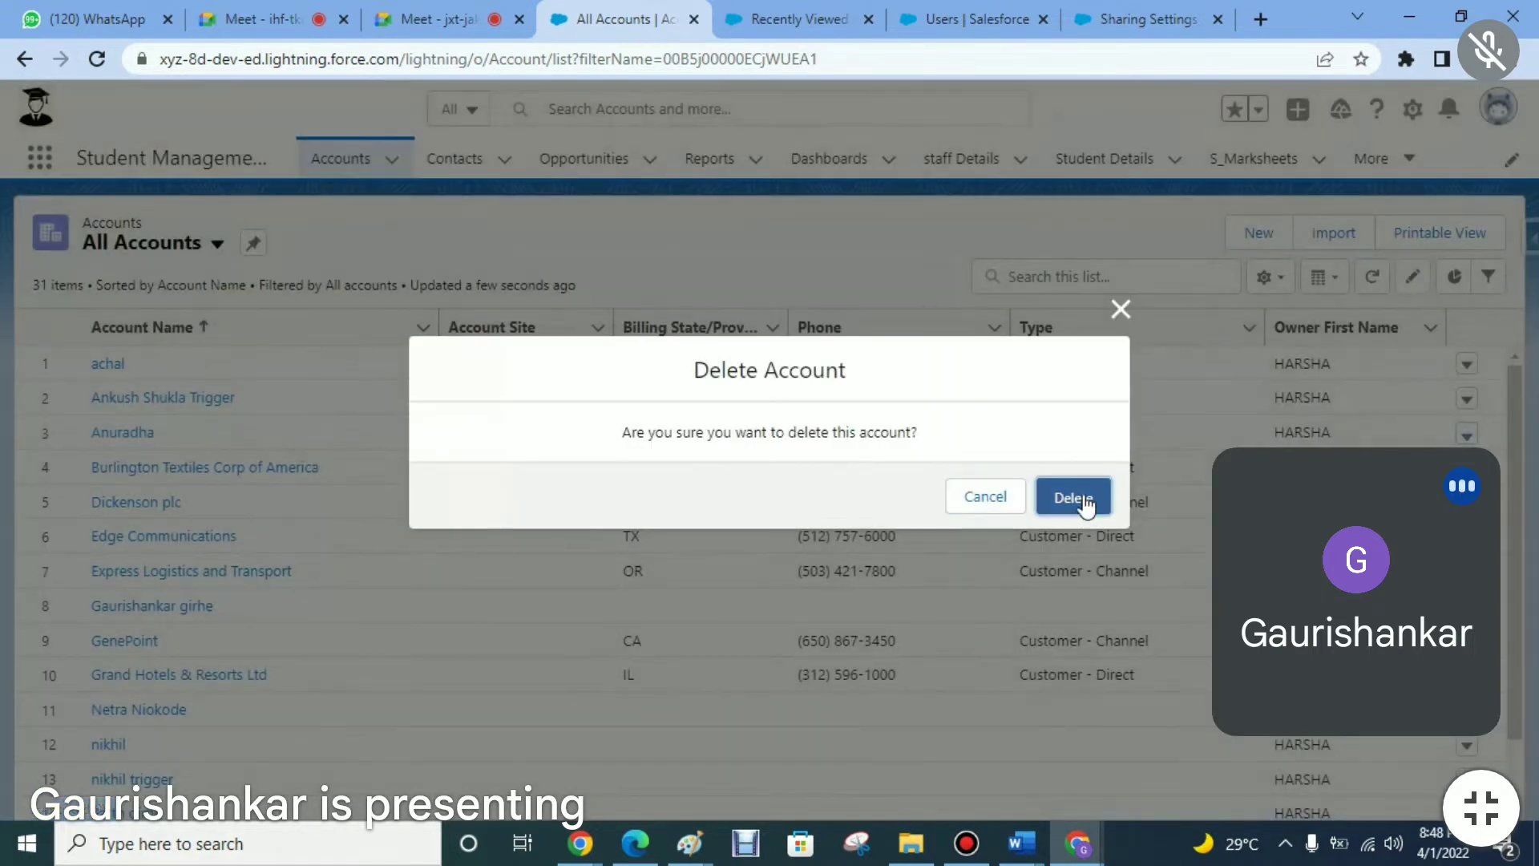
# - Delete the third, second and first accounts from the All Accounts list, working upward
pyautogui.click(1077, 499)
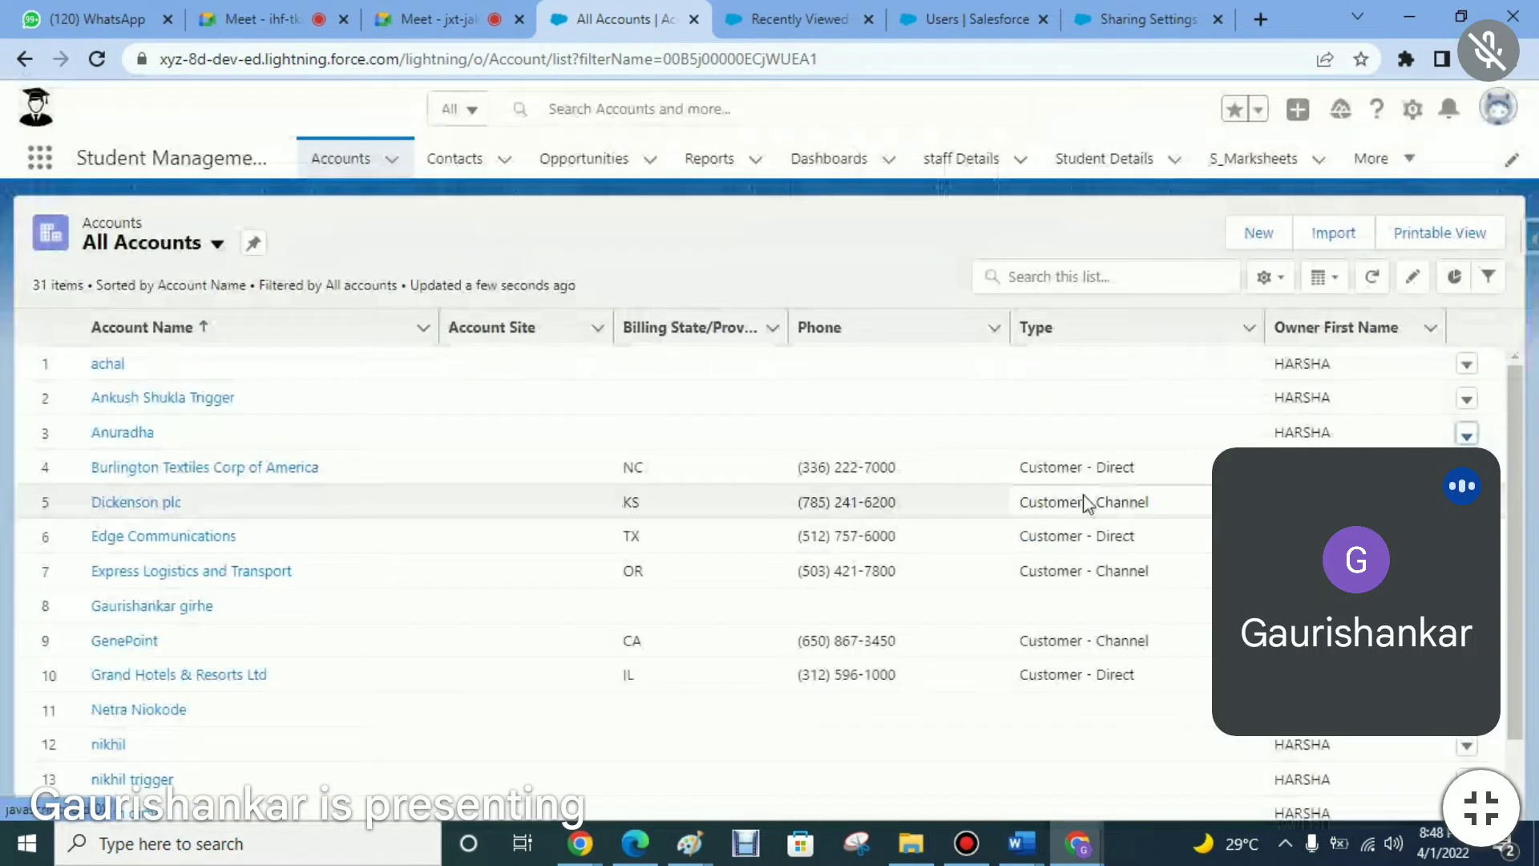
pyautogui.click(1466, 399)
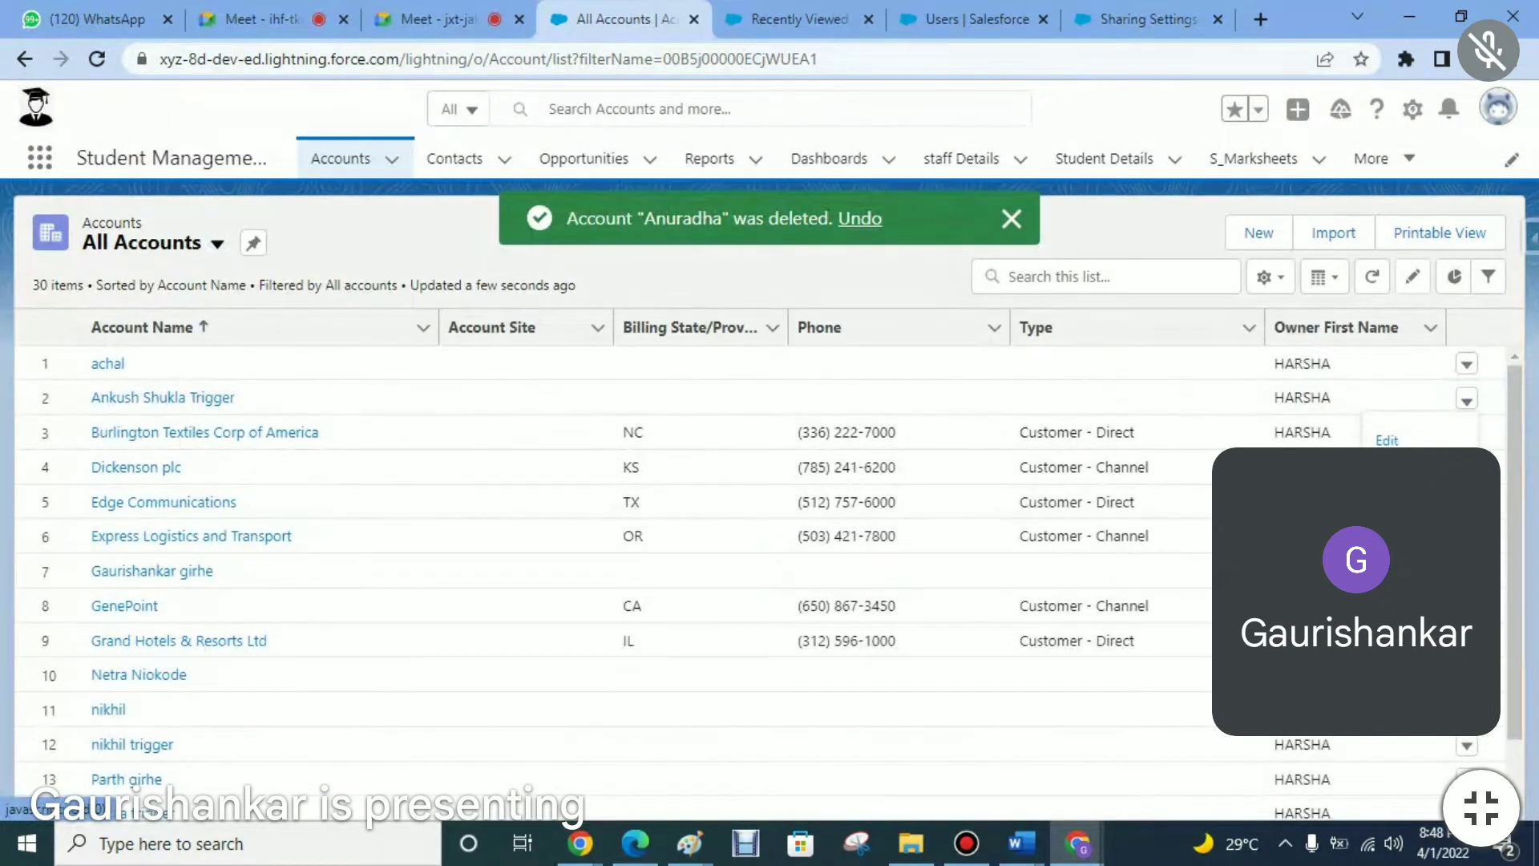
pyautogui.click(1462, 475)
pyautogui.click(1076, 497)
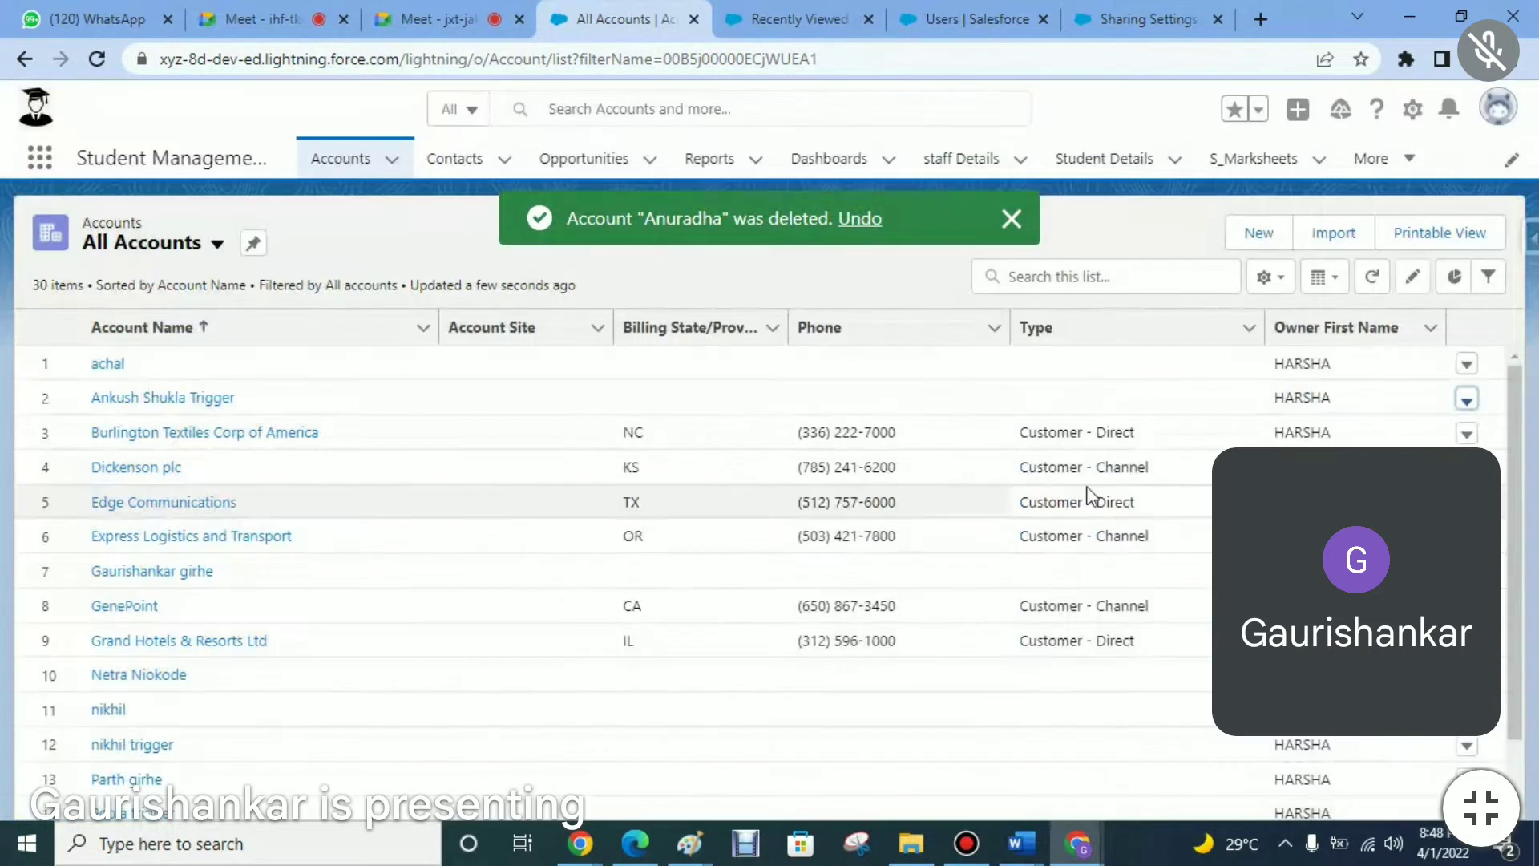
pyautogui.click(1467, 369)
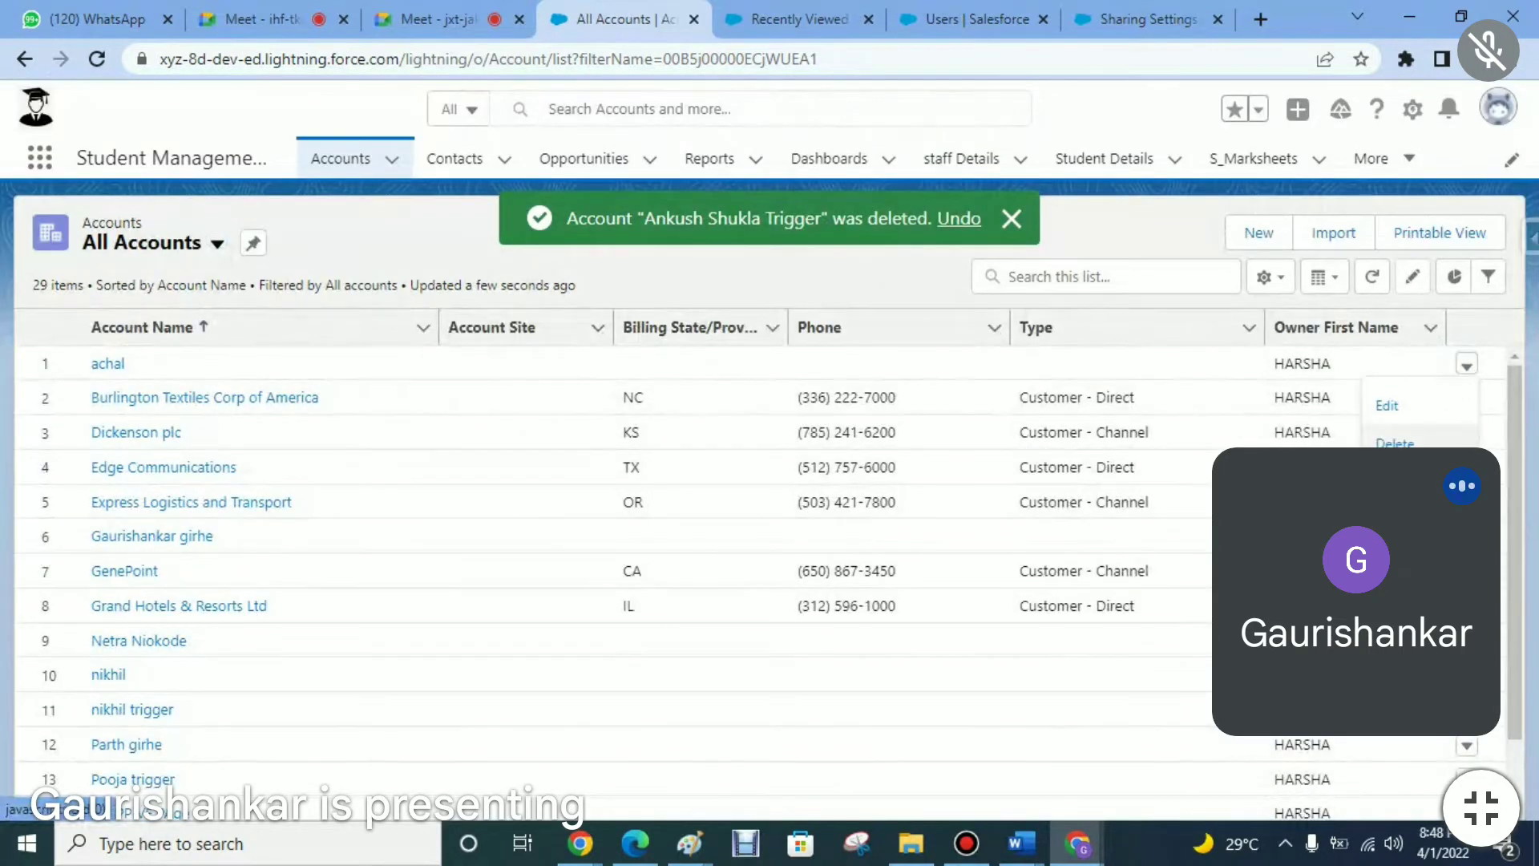
pyautogui.click(1394, 443)
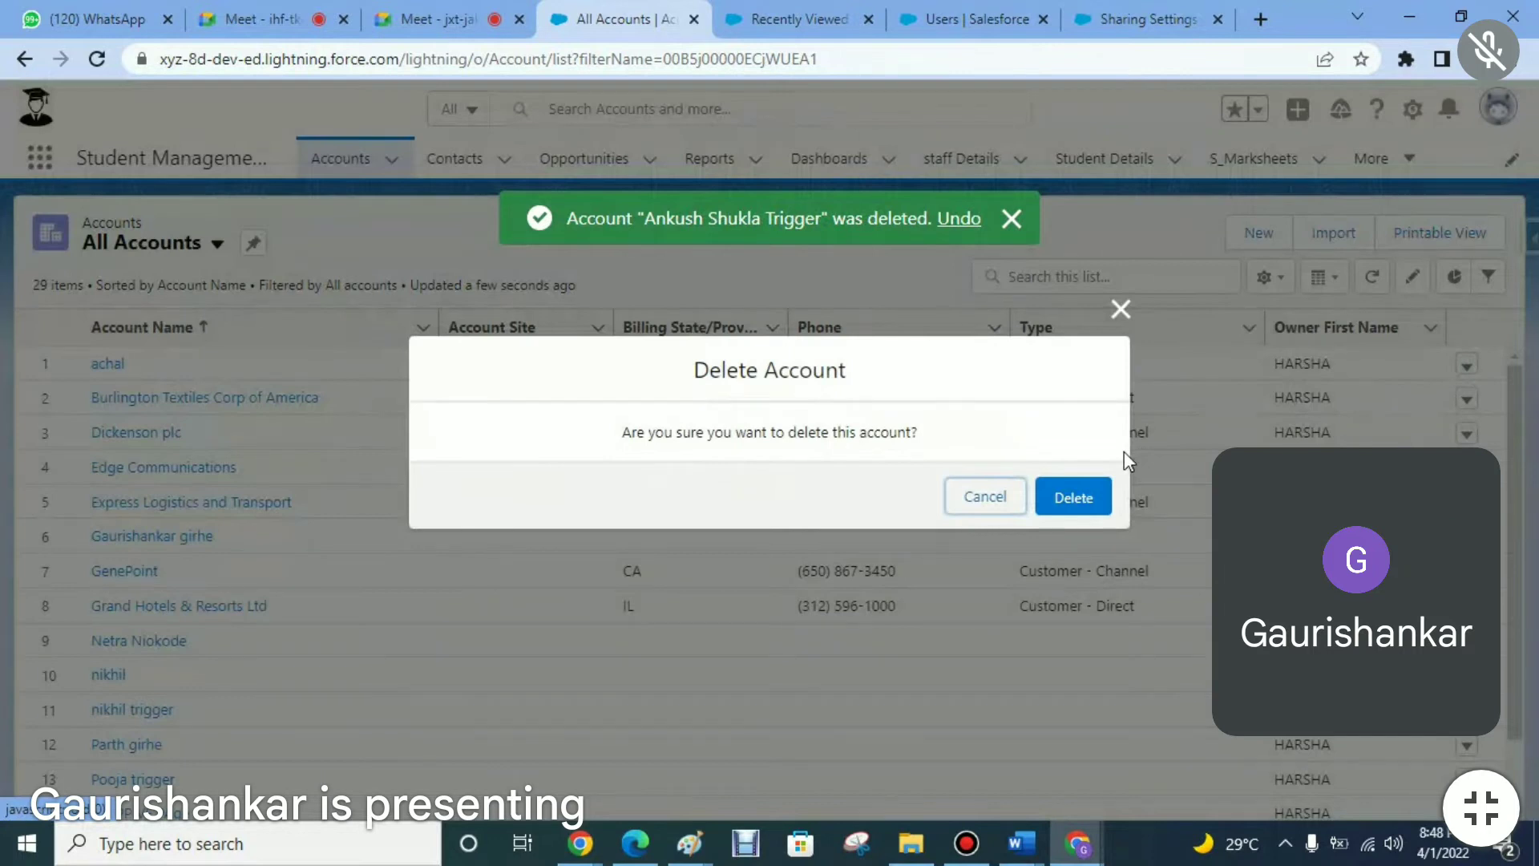
pyautogui.click(1087, 501)
# - Switch to the restricted user's session in Edge, reload the All Accounts list and start a new account
pyautogui.hotkey('alt', 'Tab')
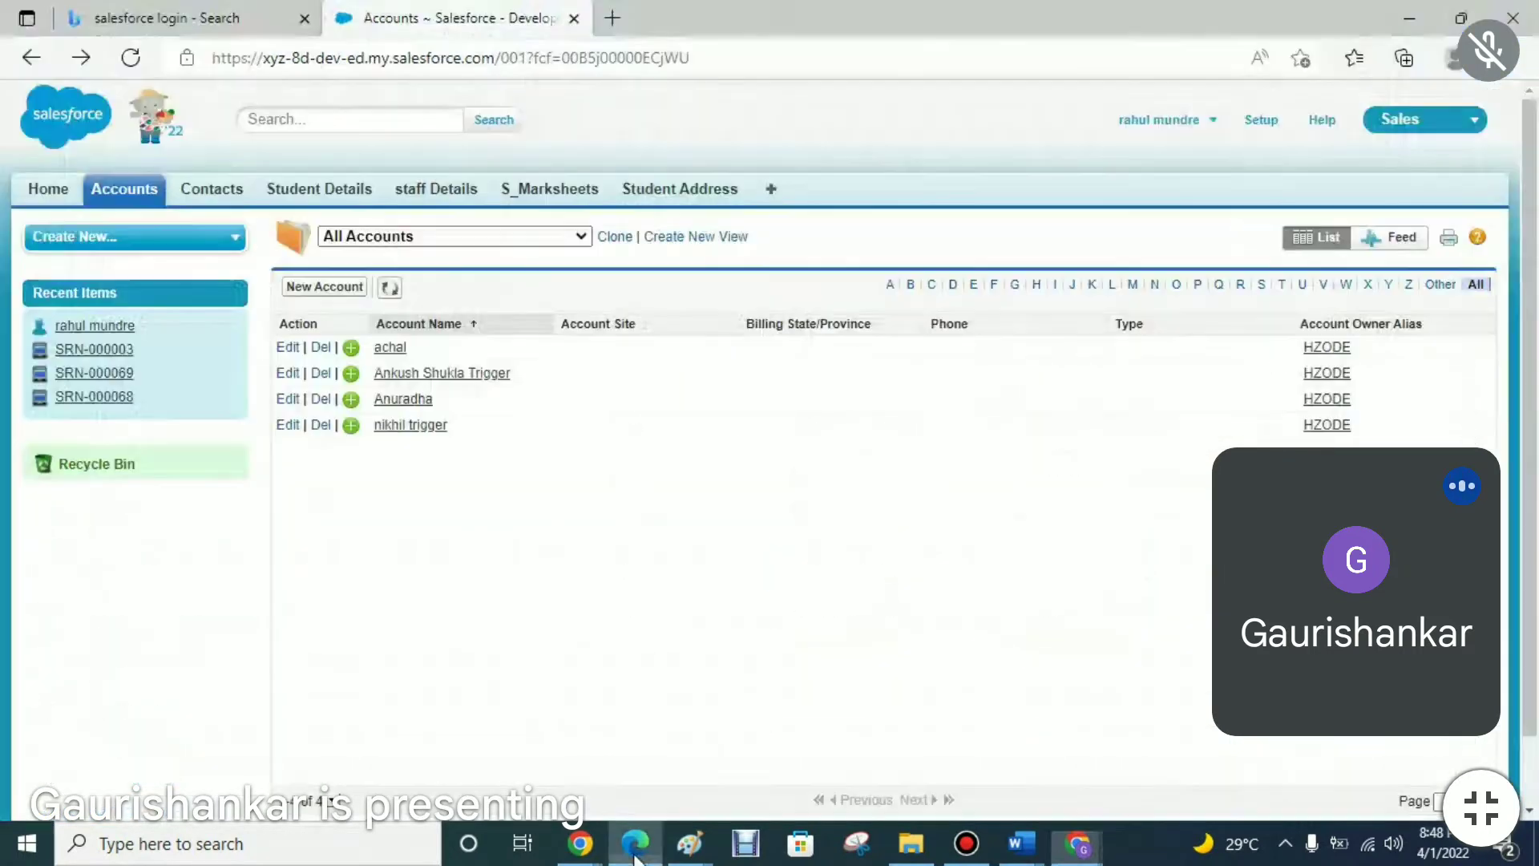
pyautogui.click(129, 58)
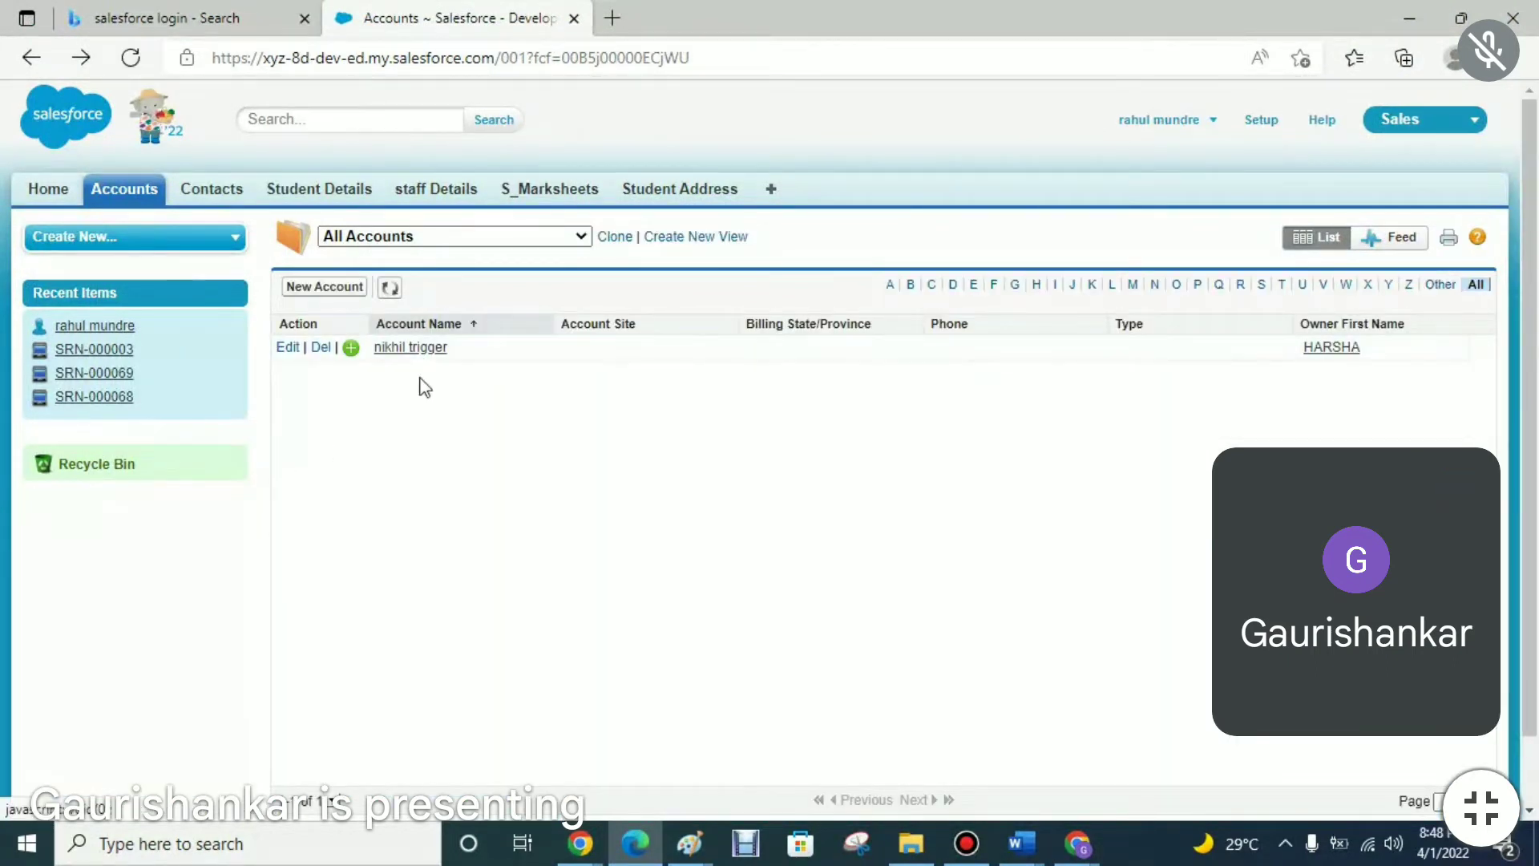
pyautogui.click(339, 287)
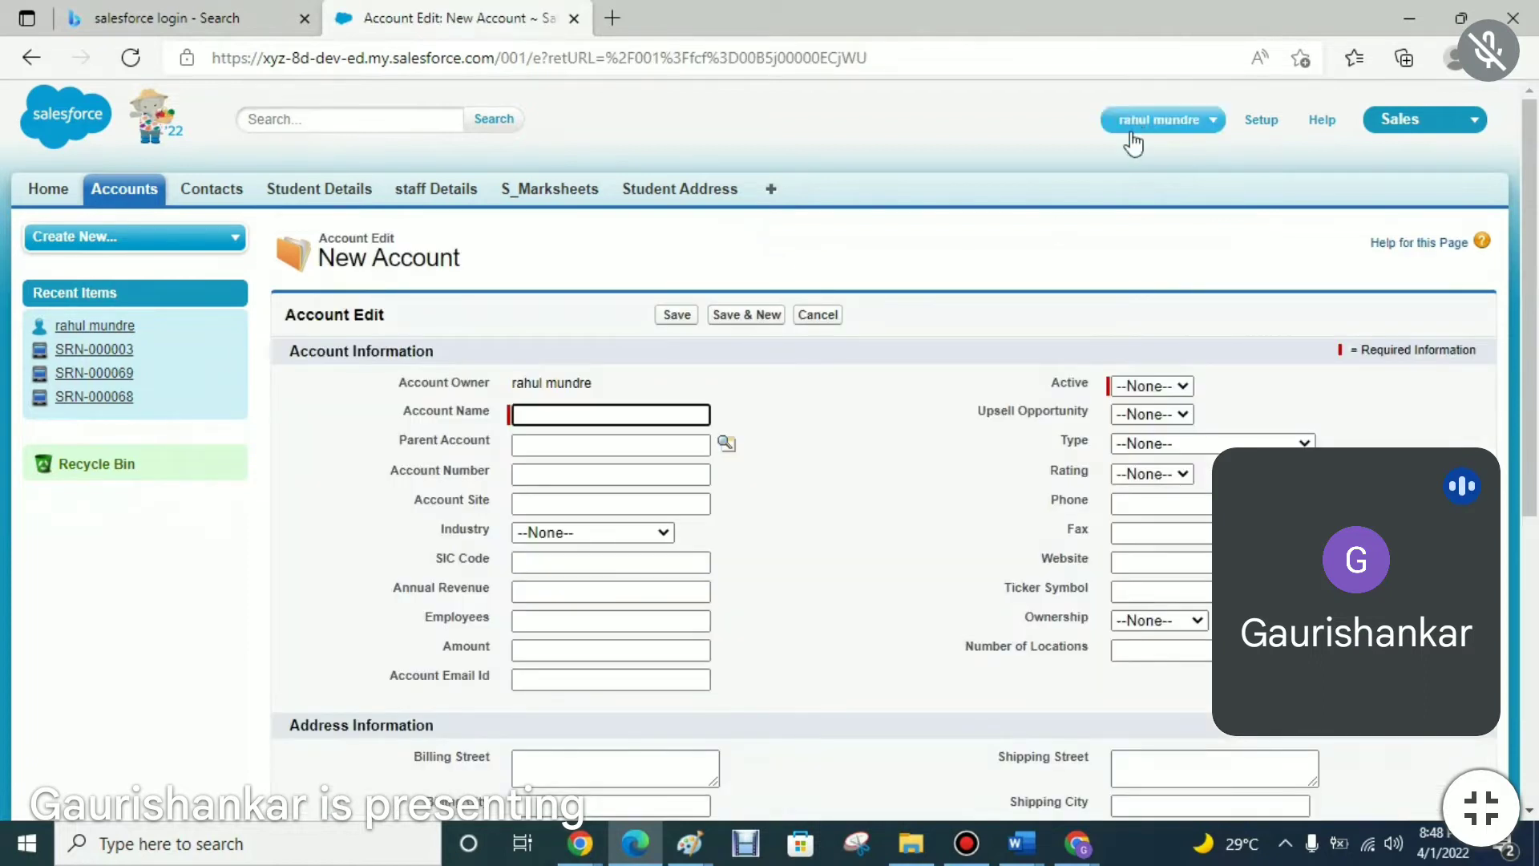
# - Enter the account name for the restricted user's new account and set Active to Yes
pyautogui.click(590, 415)
pyautogui.write('Ankush')
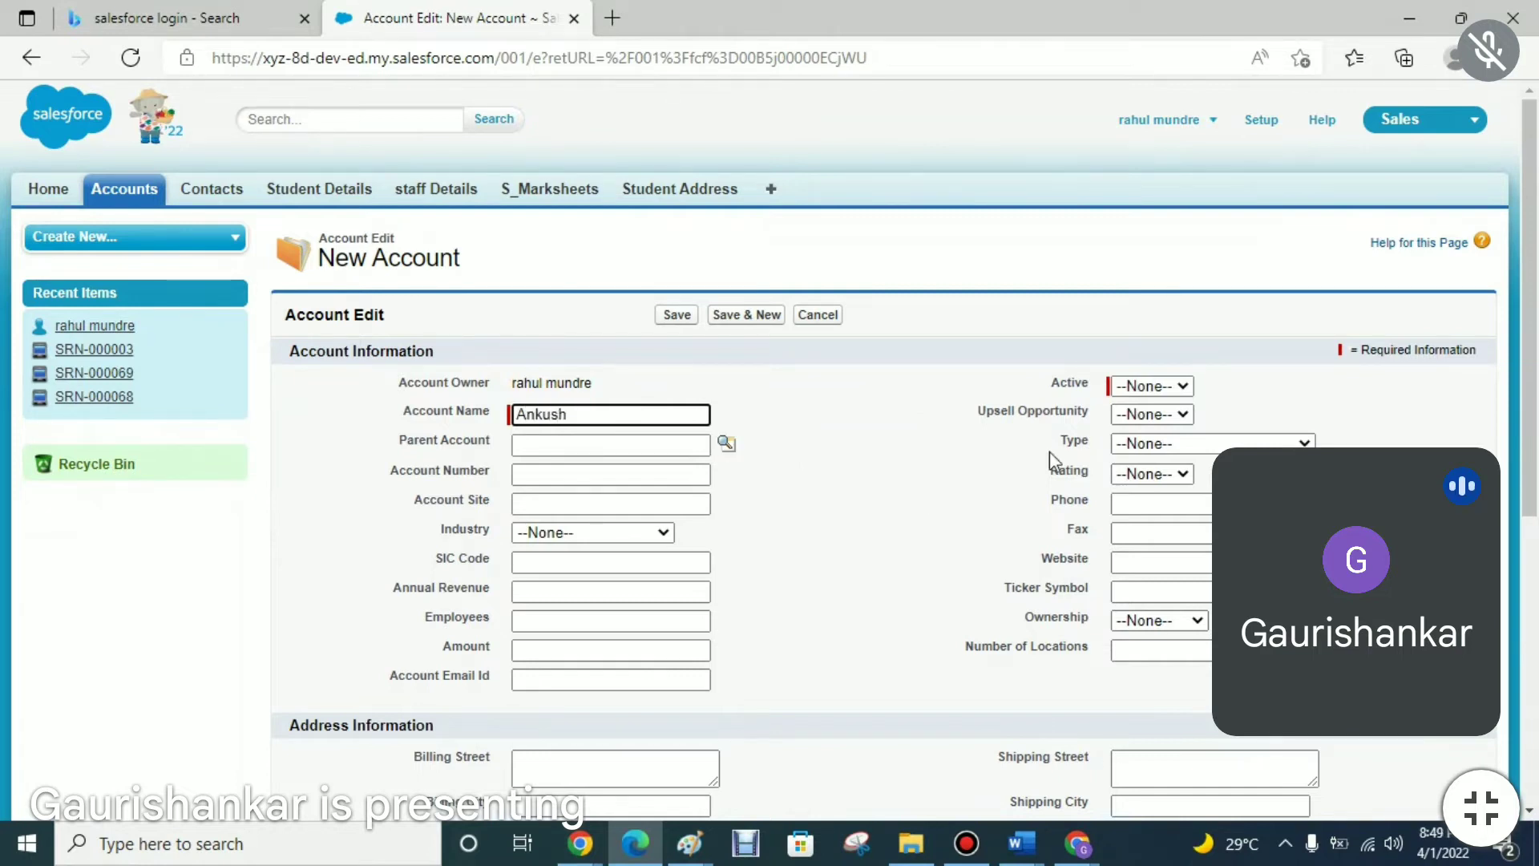
pyautogui.click(1185, 388)
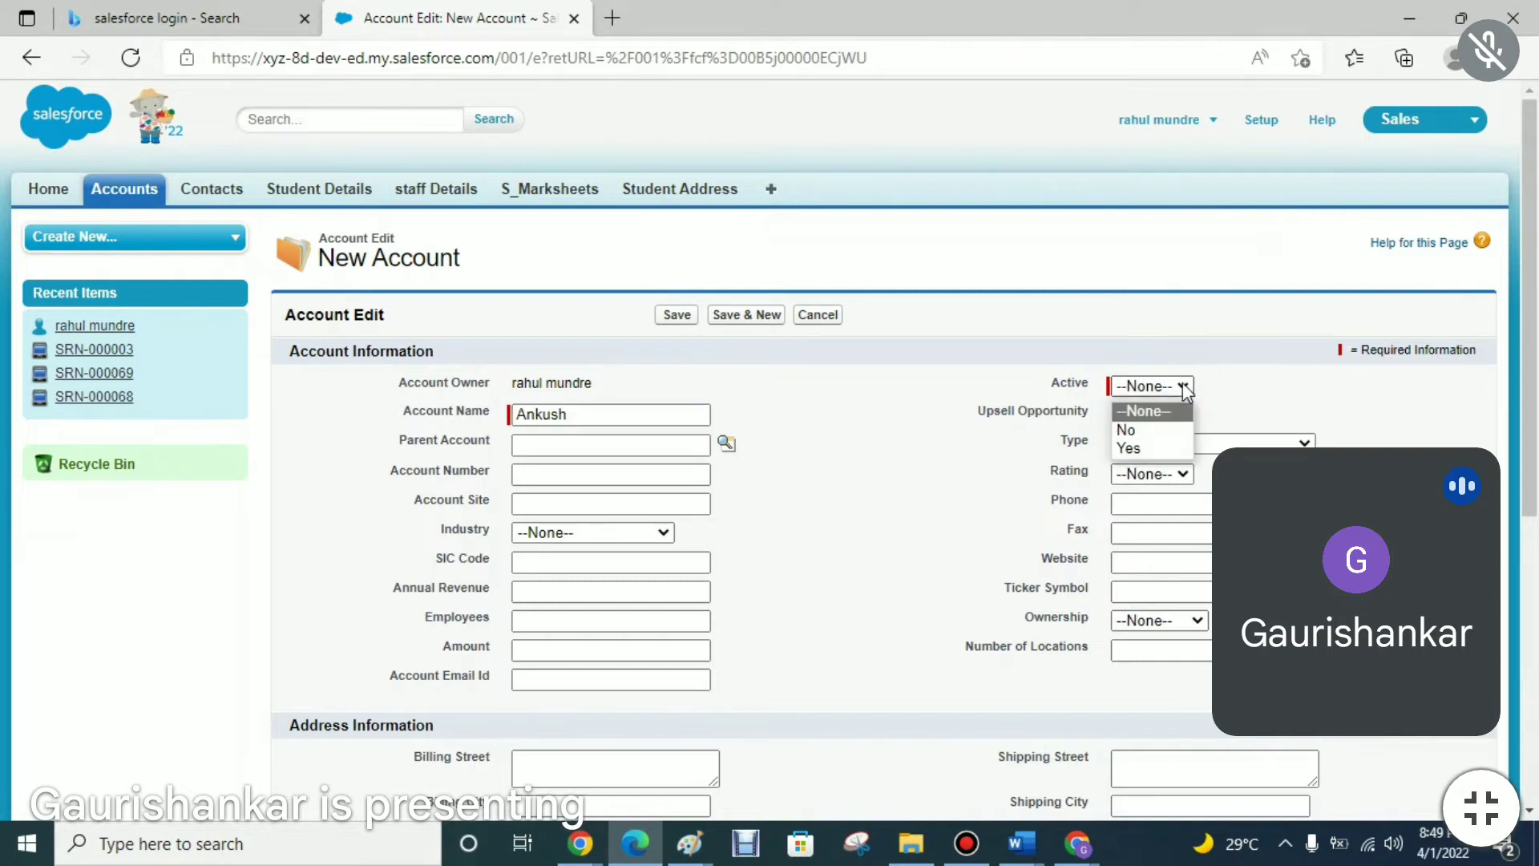
pyautogui.click(1144, 446)
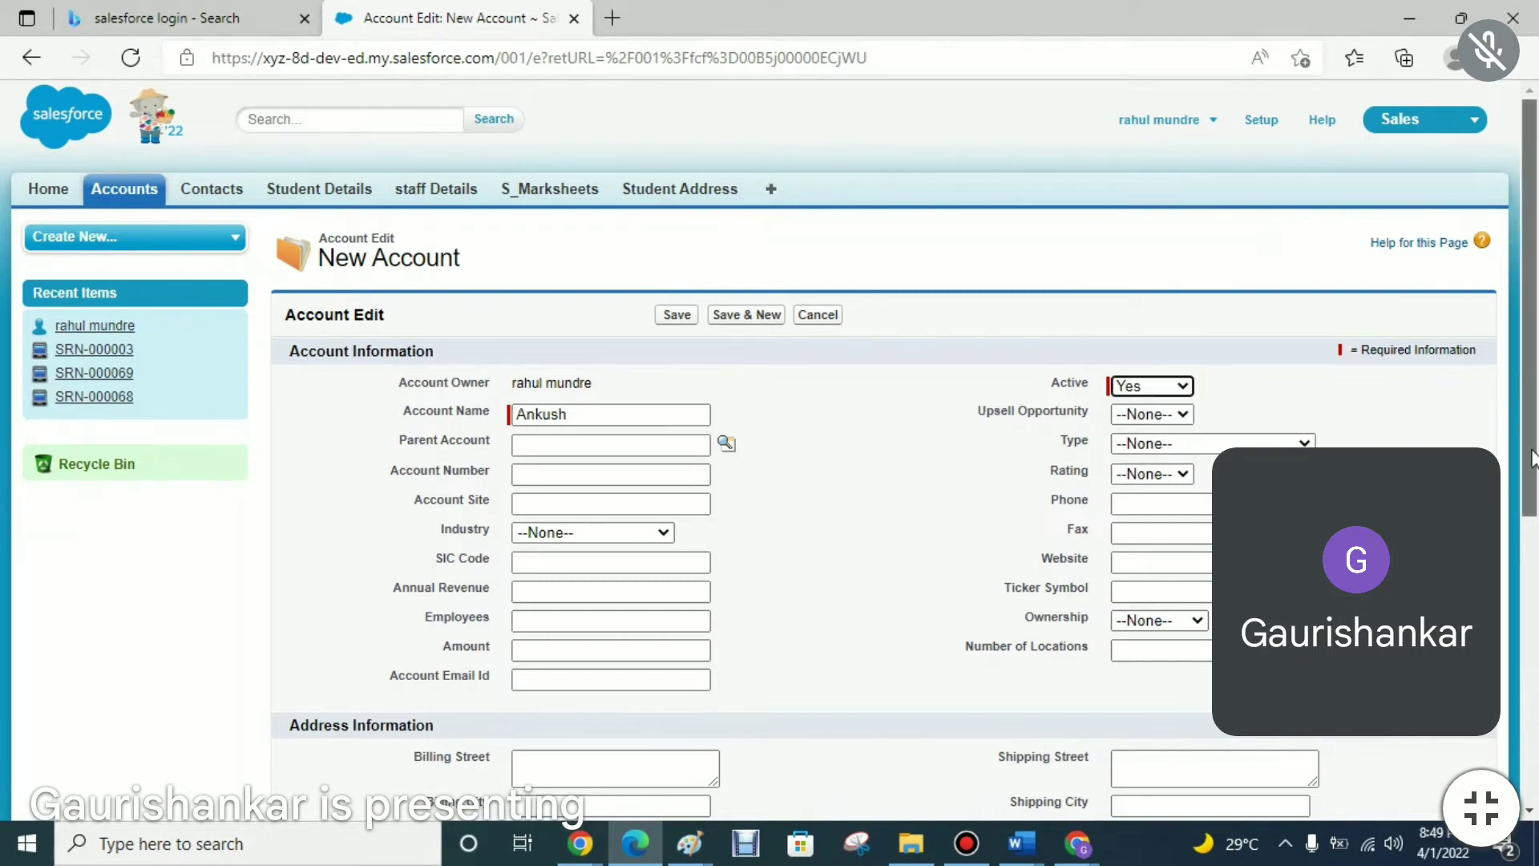
# - Set SLA to Gold, SLA Serial Number to 12 and SLA Expiration Date to 4/8/2022
pyautogui.scroll(-5, 882, 448)
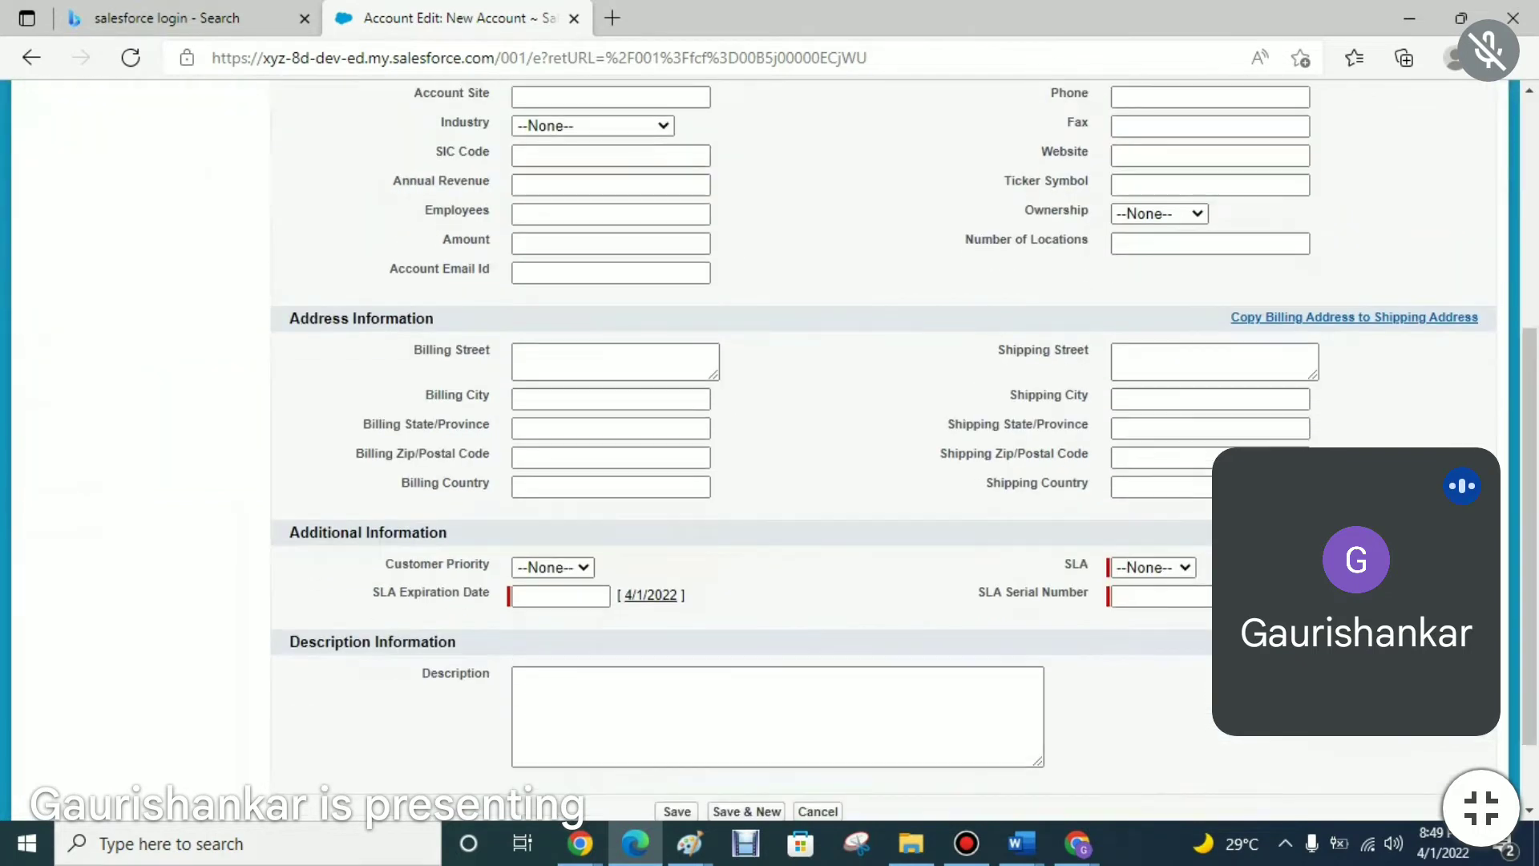
pyautogui.click(1191, 568)
pyautogui.click(1149, 611)
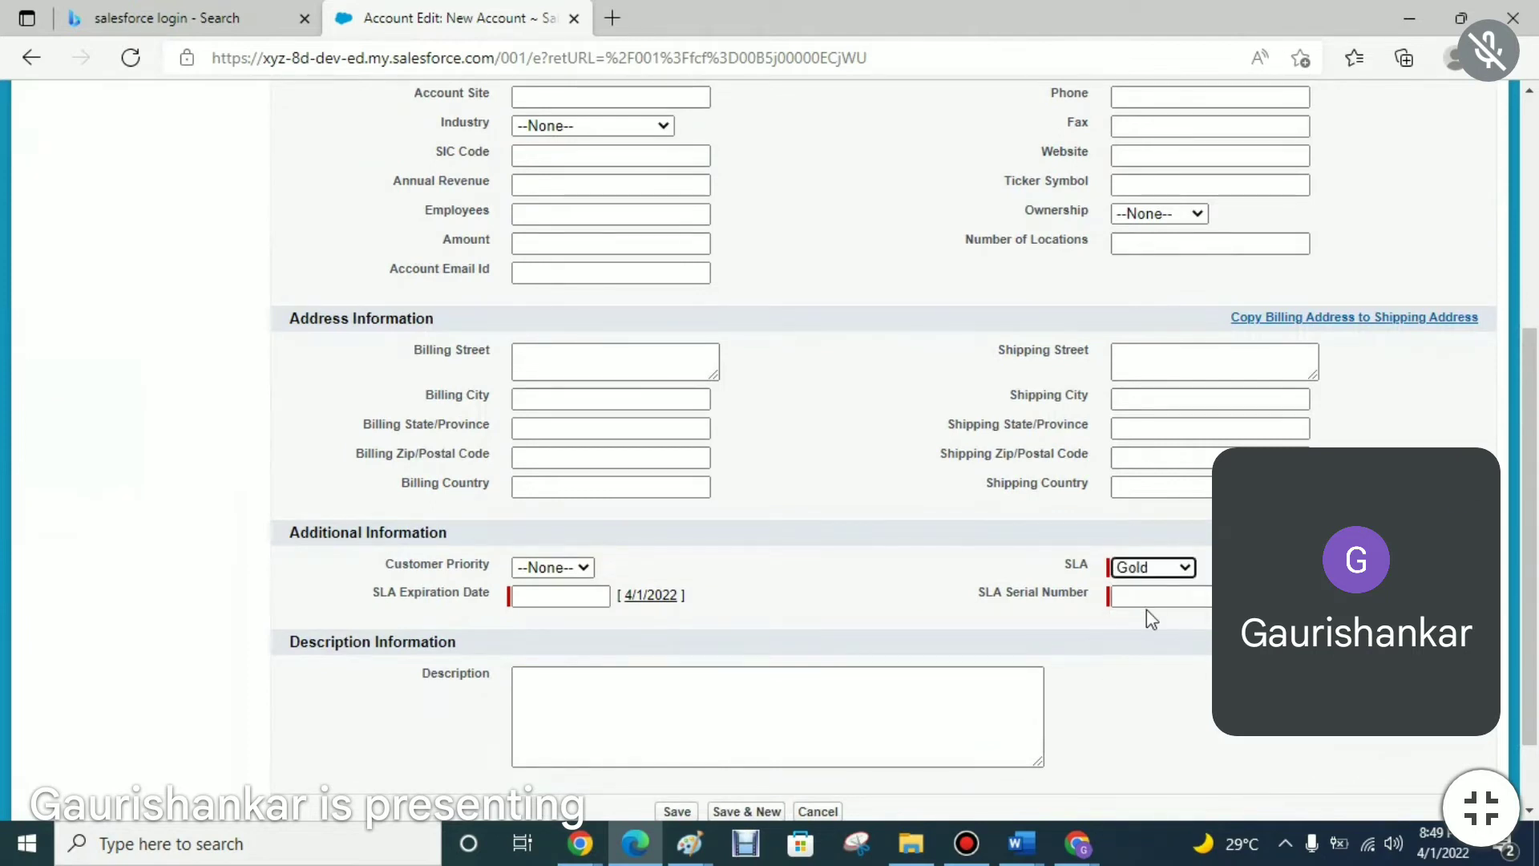
pyautogui.click(1141, 593)
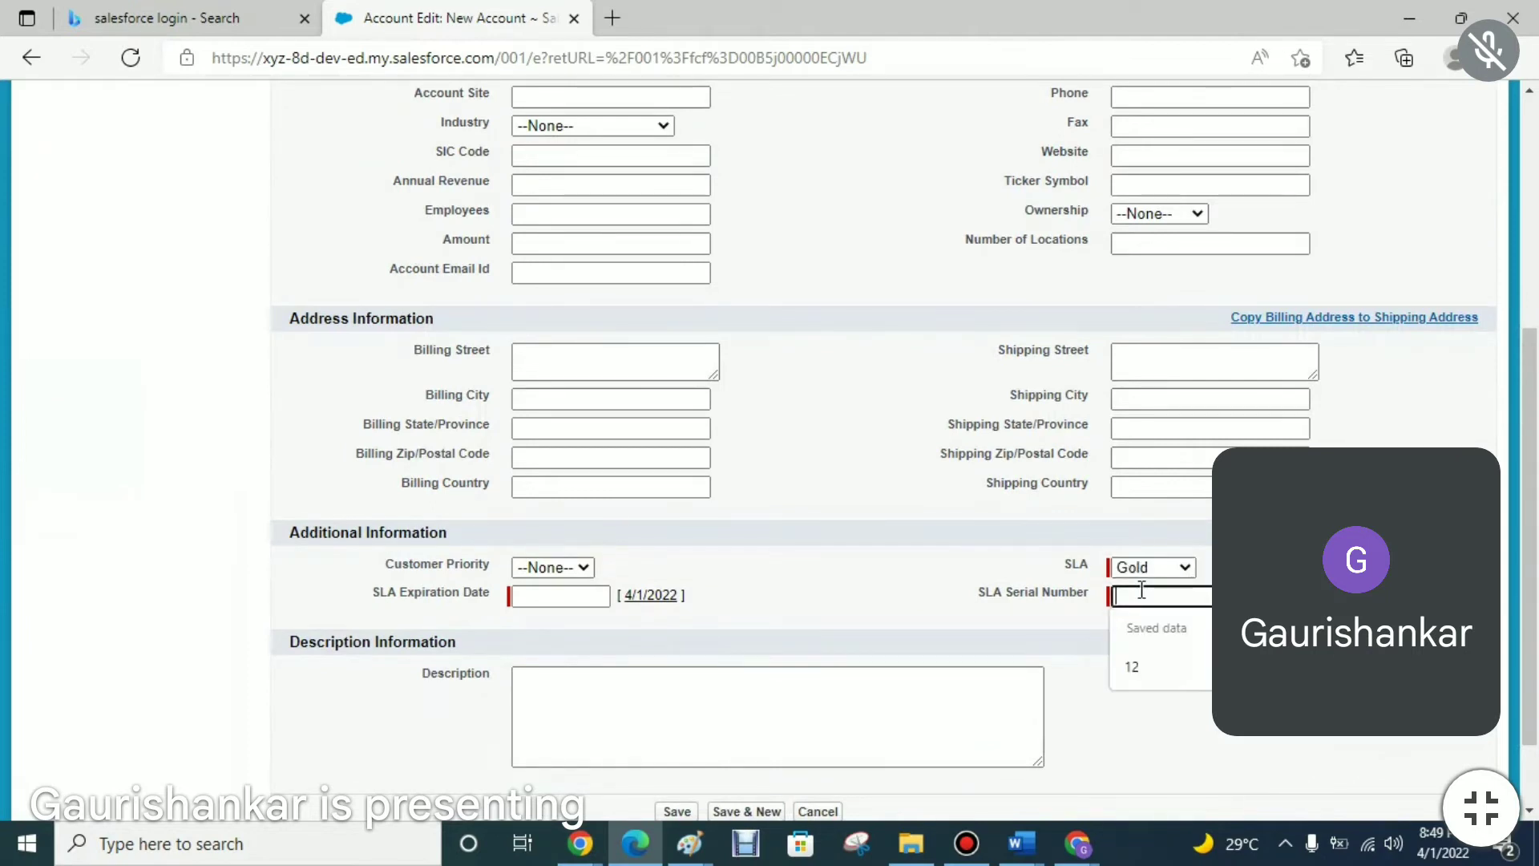
pyautogui.click(1133, 674)
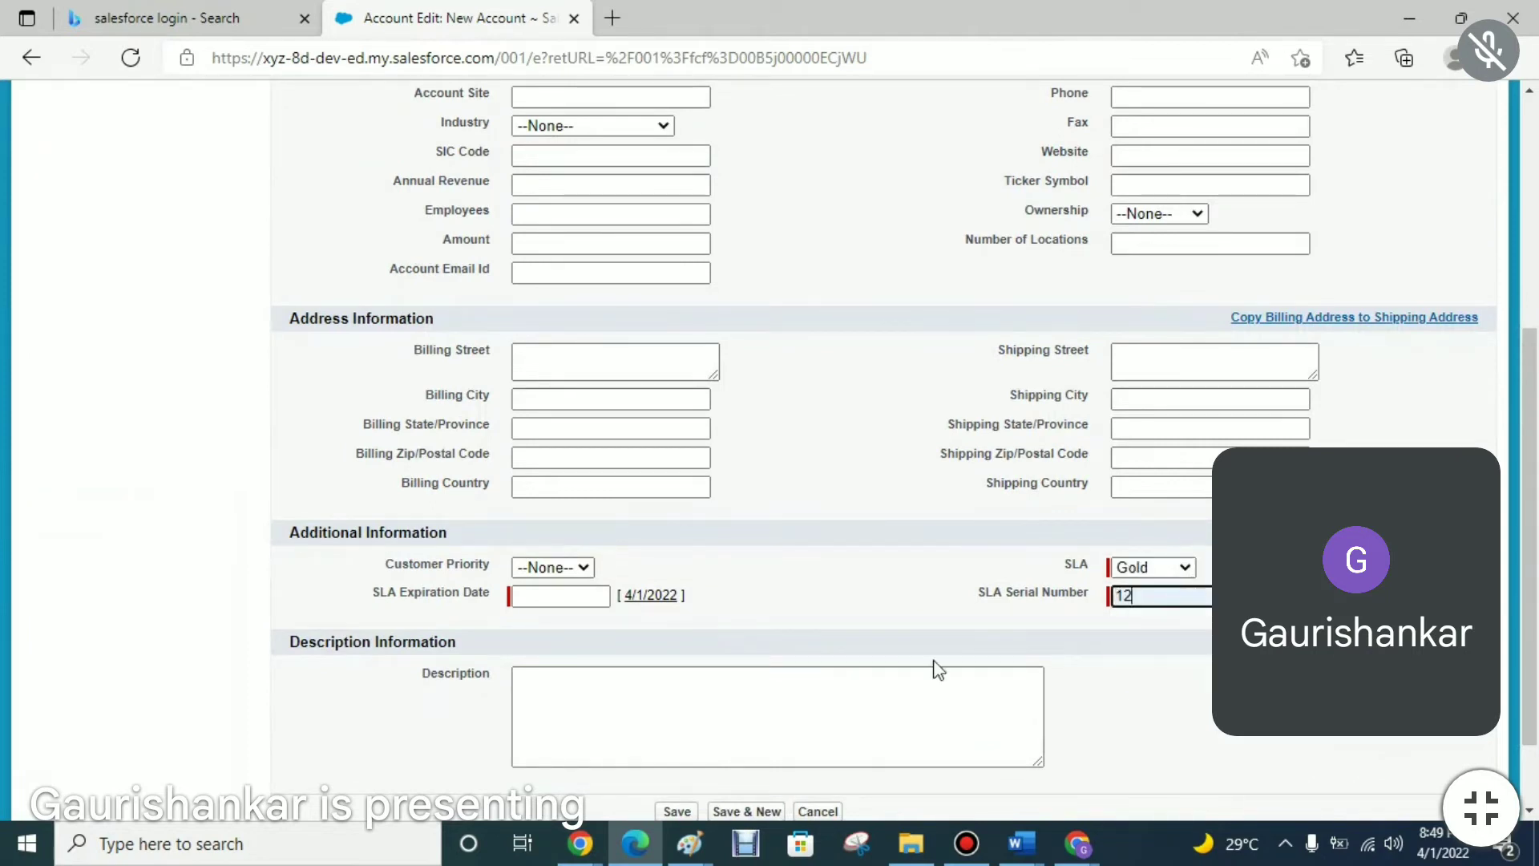
pyautogui.click(563, 593)
pyautogui.click(563, 664)
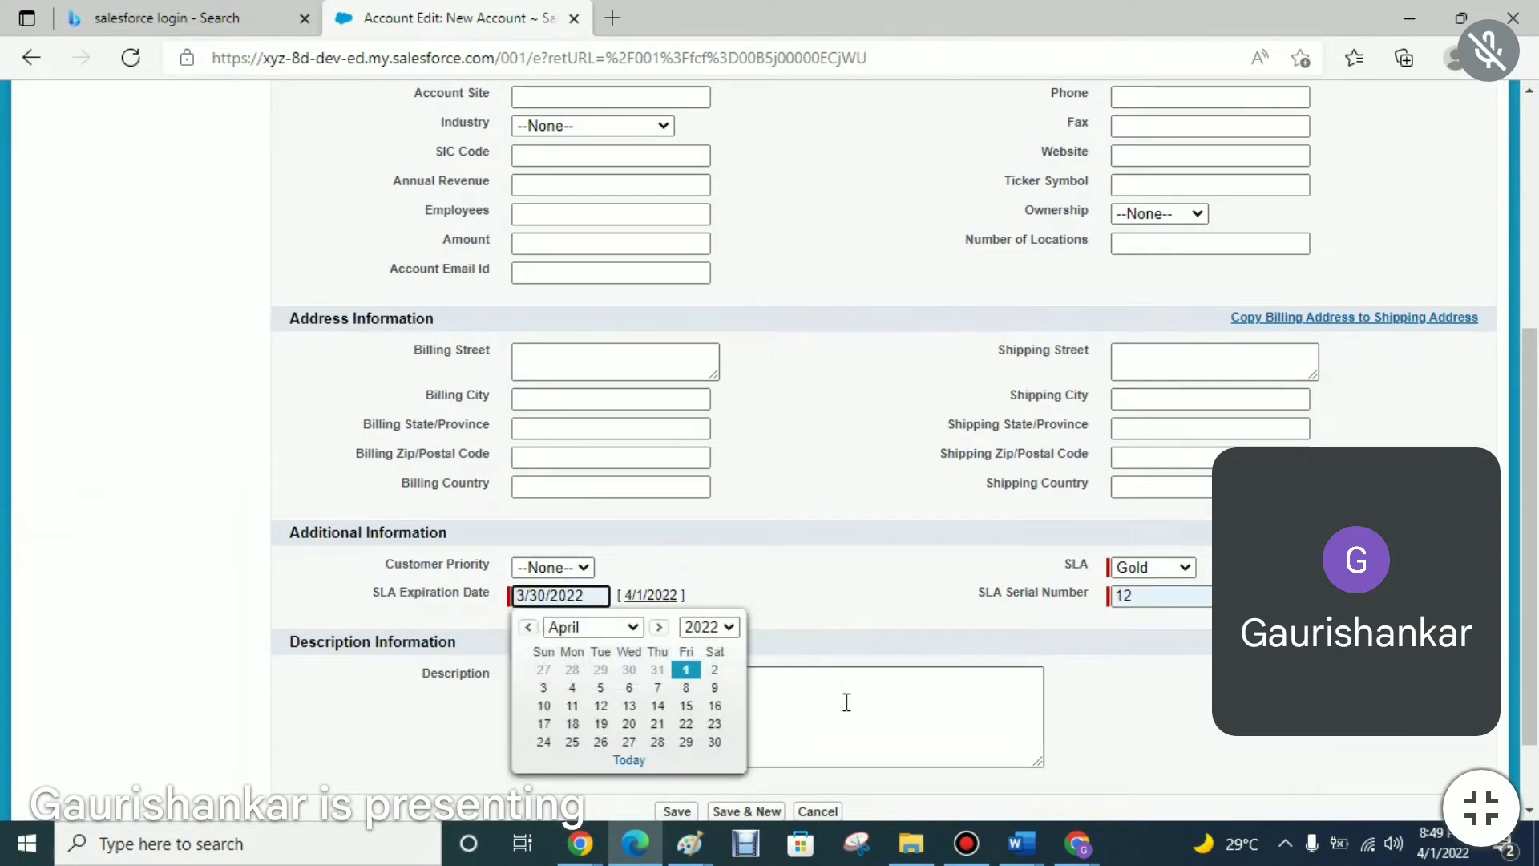
pyautogui.click(686, 686)
pyautogui.click(816, 595)
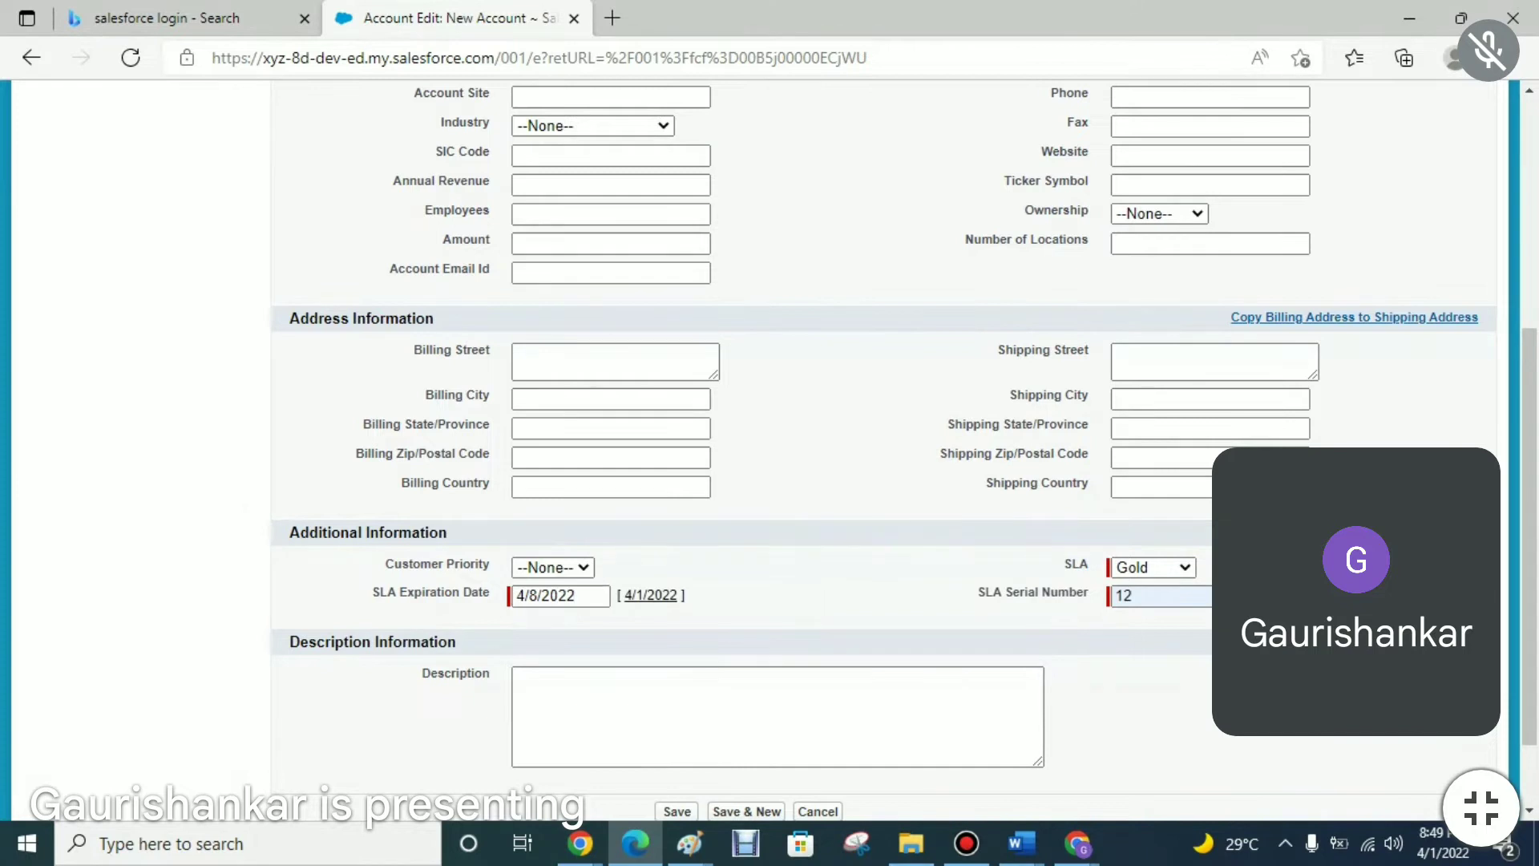
# - Save the new account and open the All Accounts list view
pyautogui.click(677, 812)
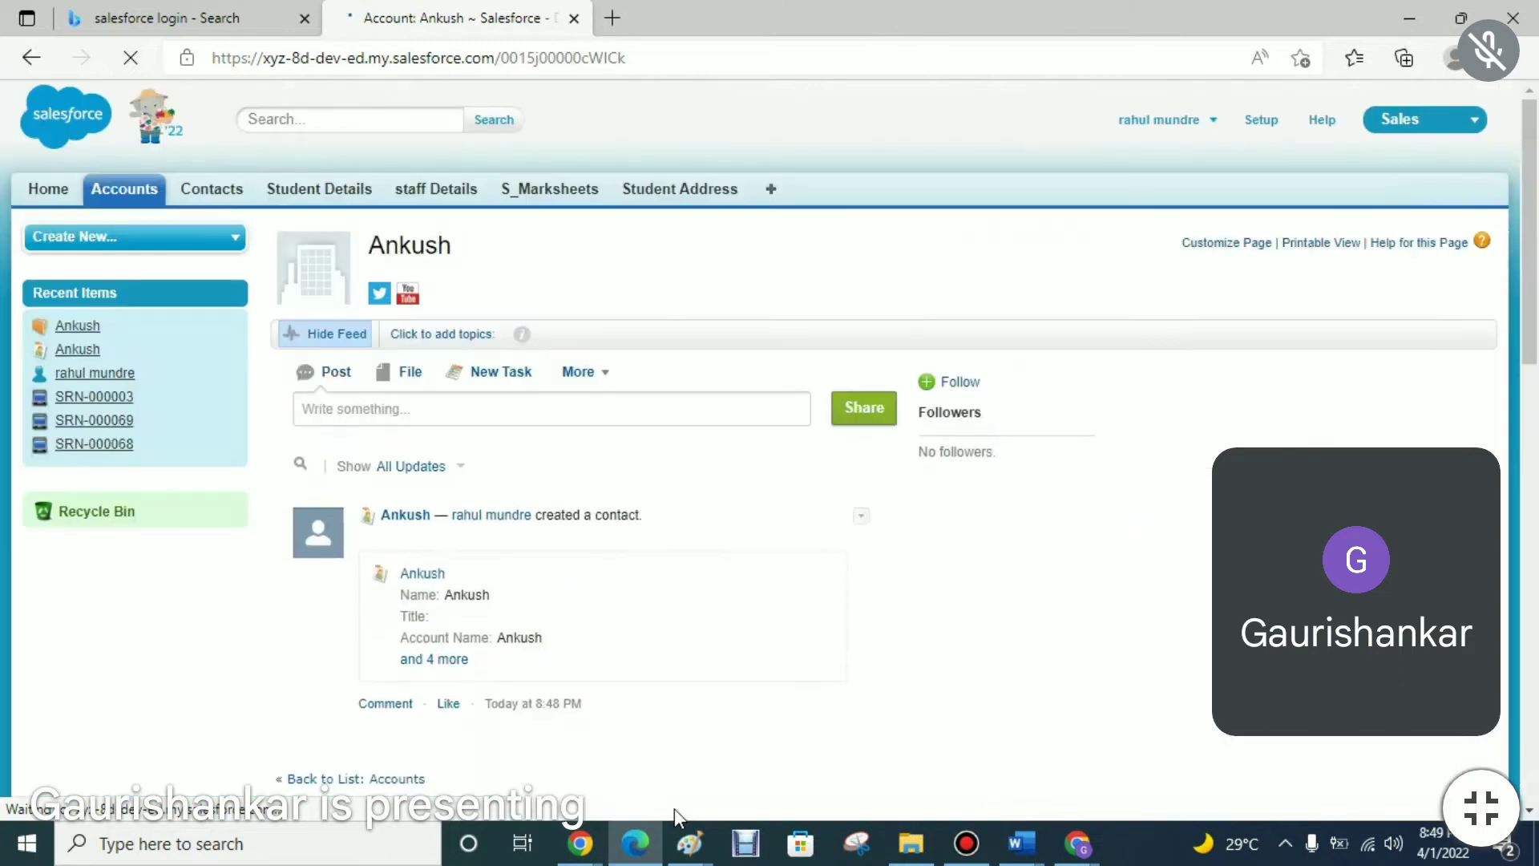
pyautogui.click(147, 195)
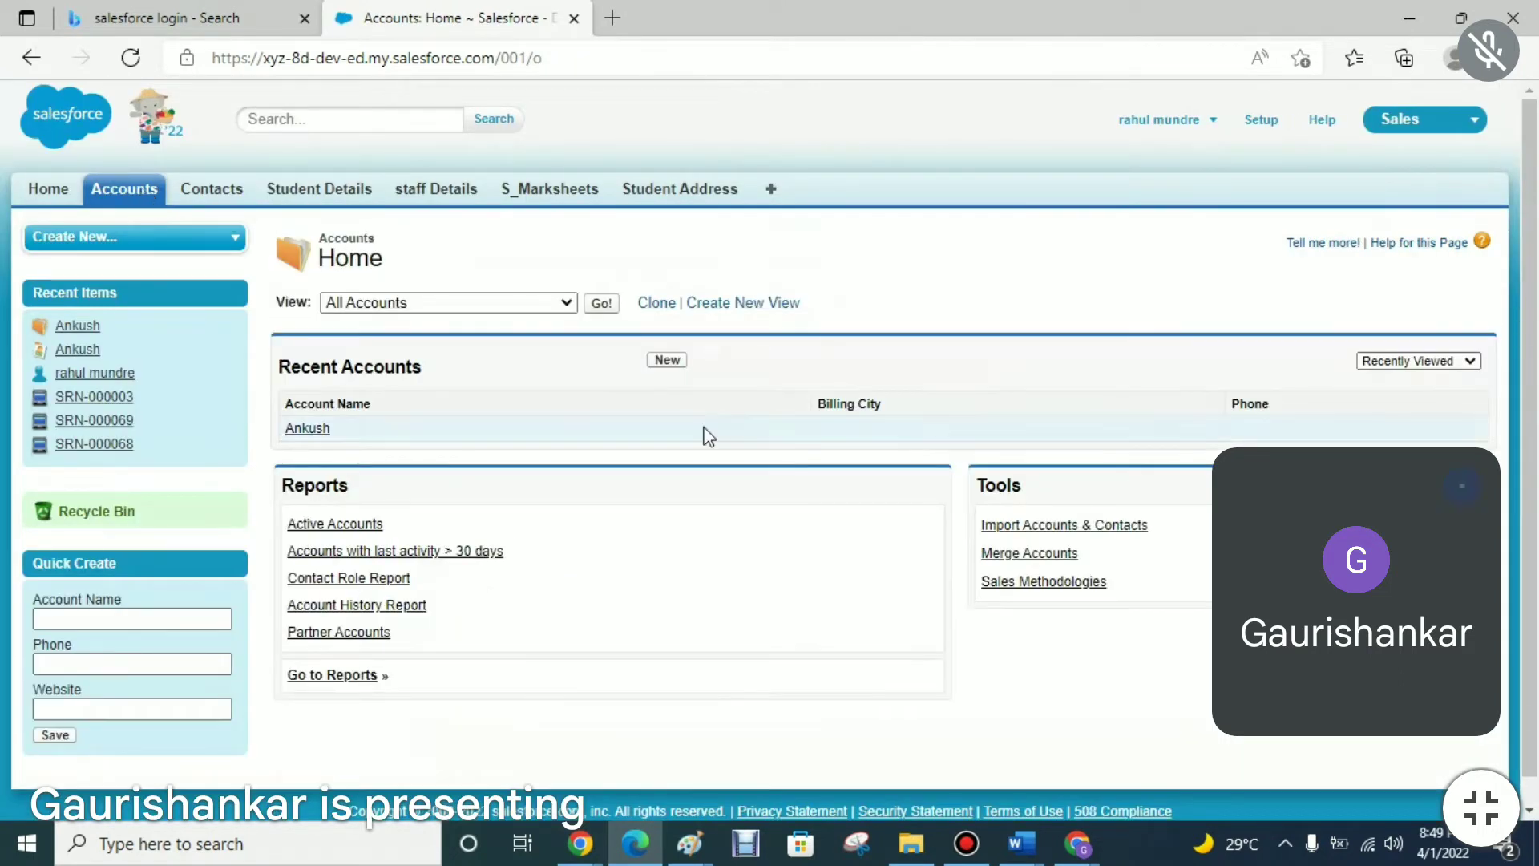
pyautogui.click(602, 305)
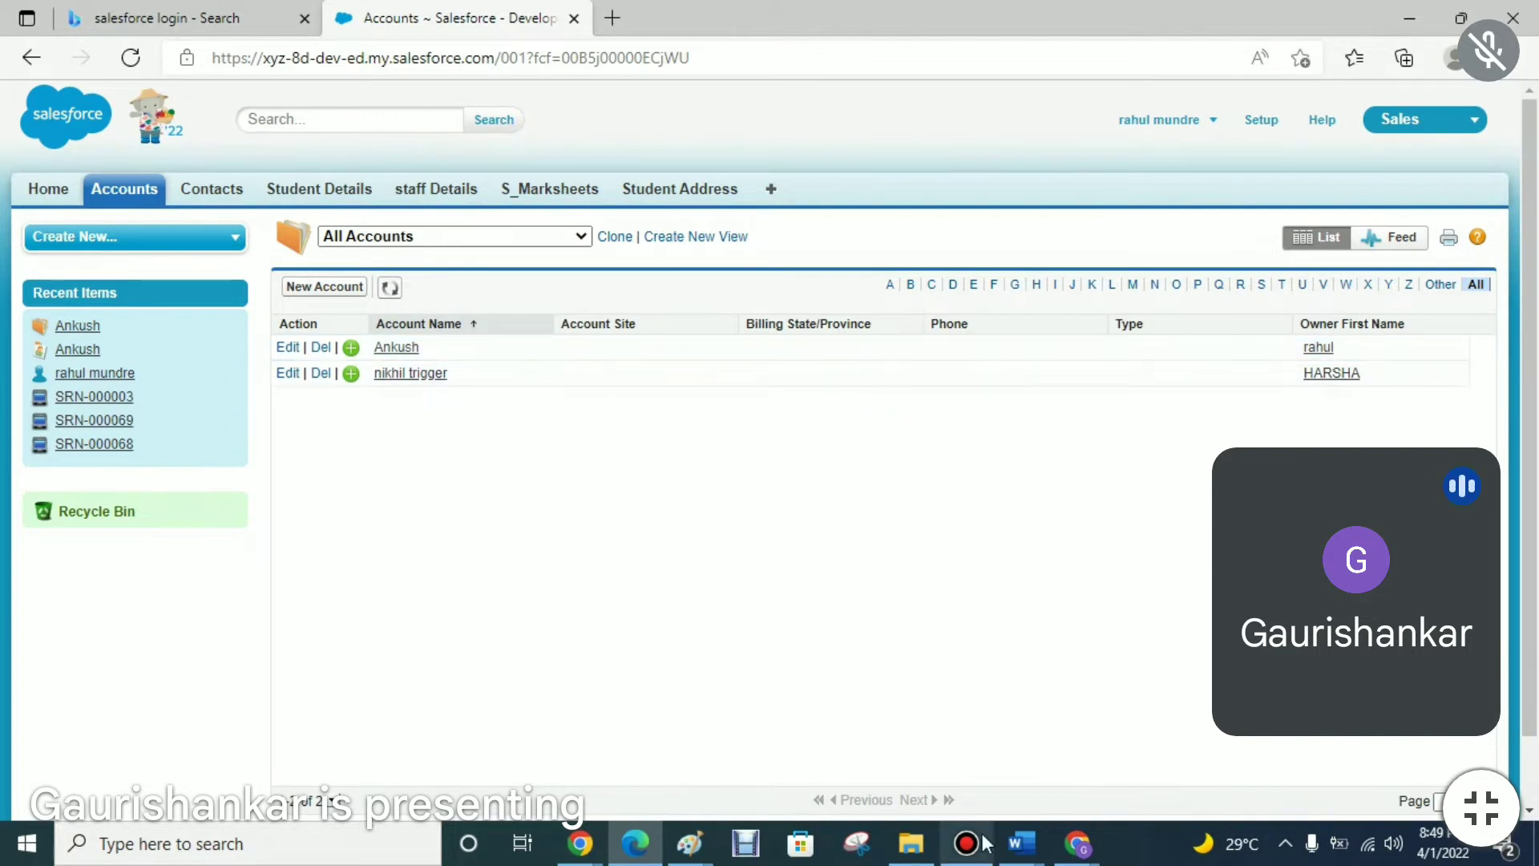
# - Switch to the administrator's session in Chrome, delete the account in row 10 of All Accounts and dismiss the notification
pyautogui.click(1077, 845)
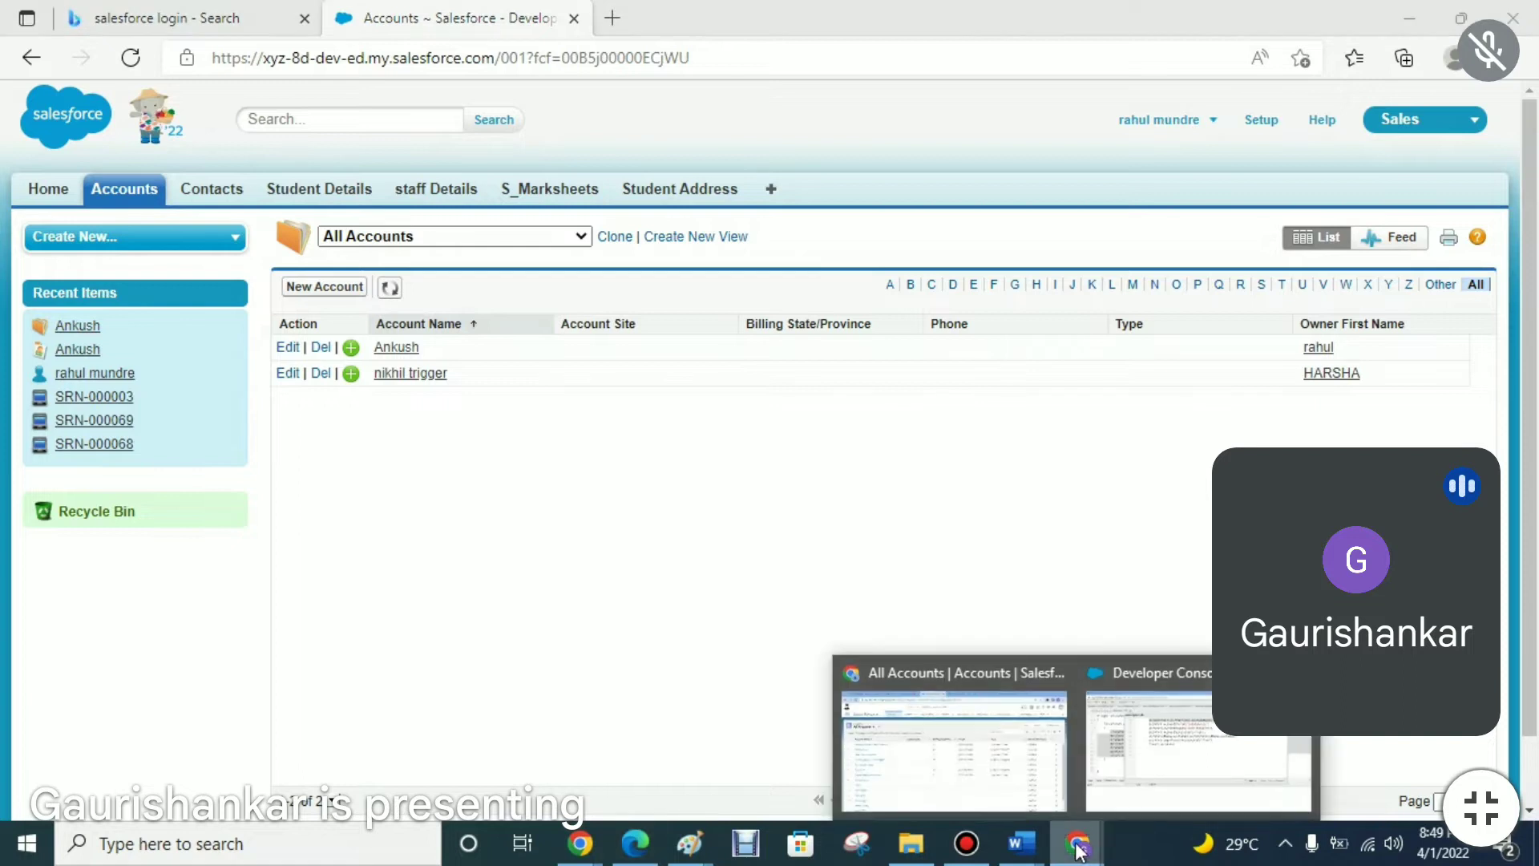
pyautogui.click(1158, 760)
pyautogui.click(954, 750)
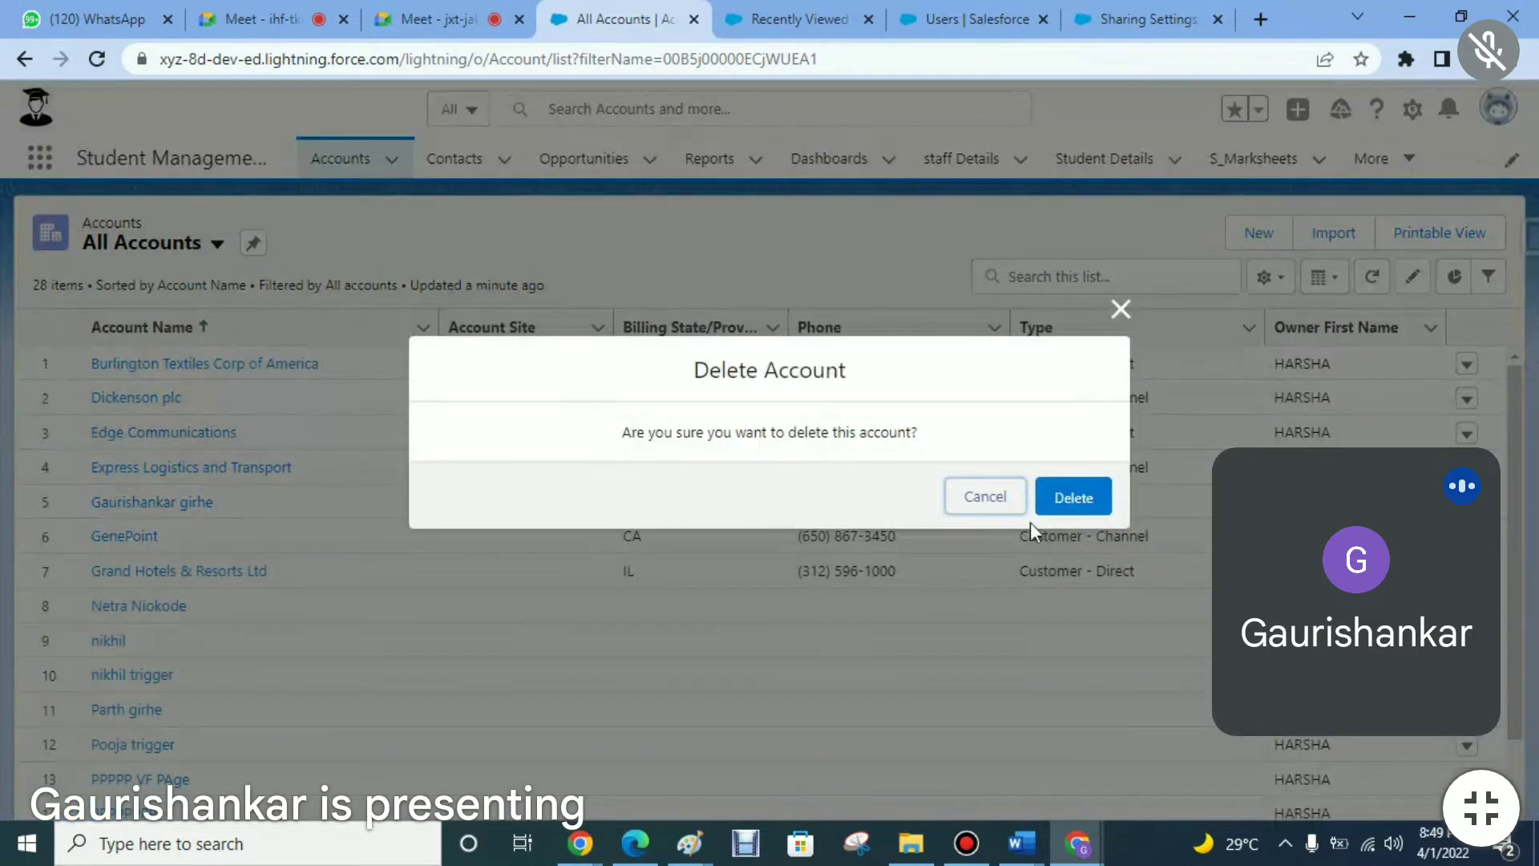
pyautogui.click(1071, 495)
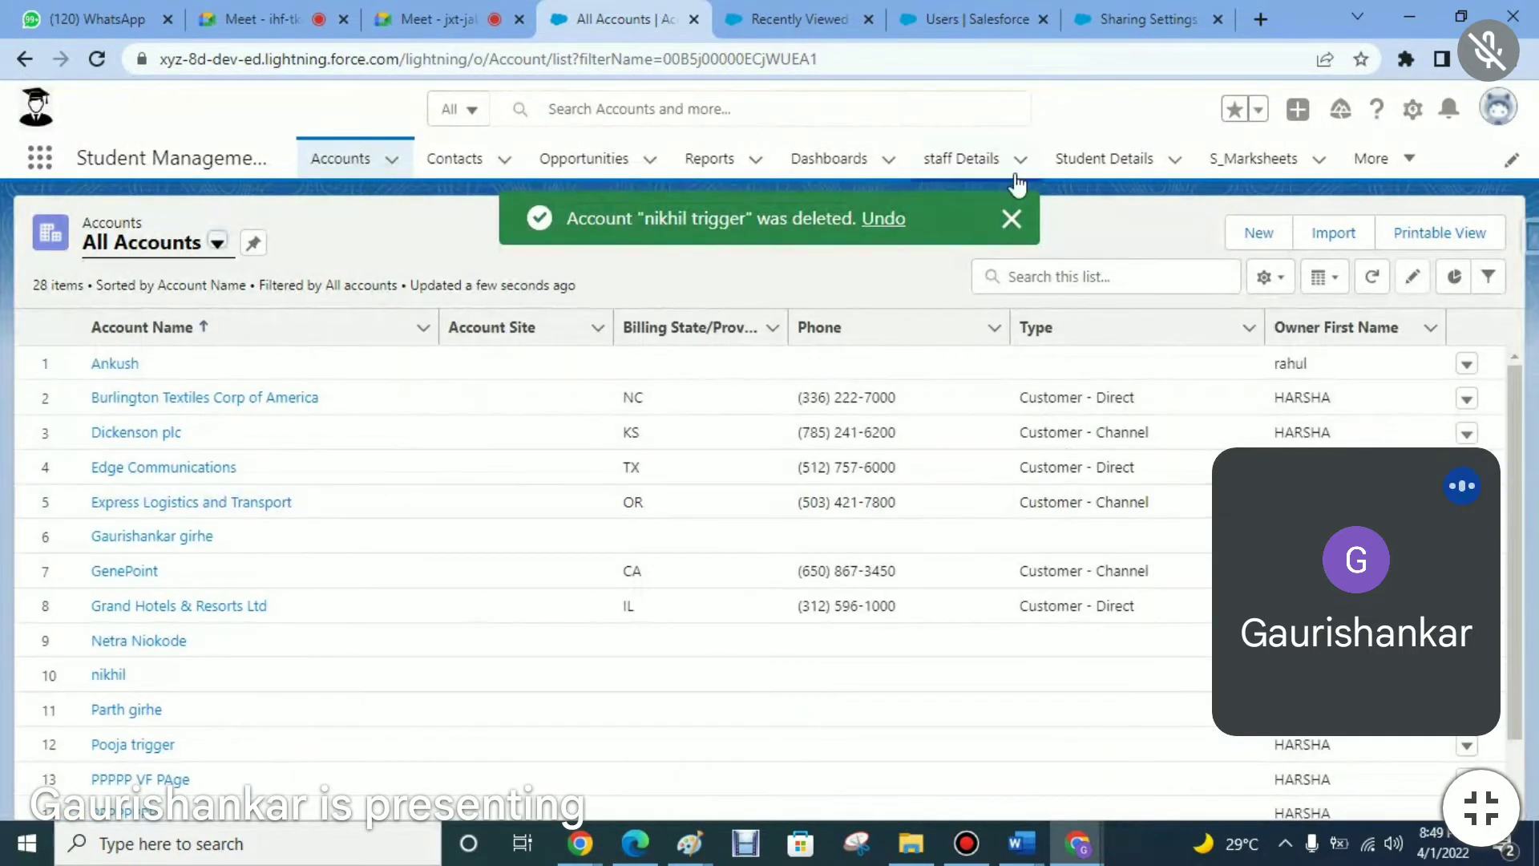
pyautogui.click(1015, 225)
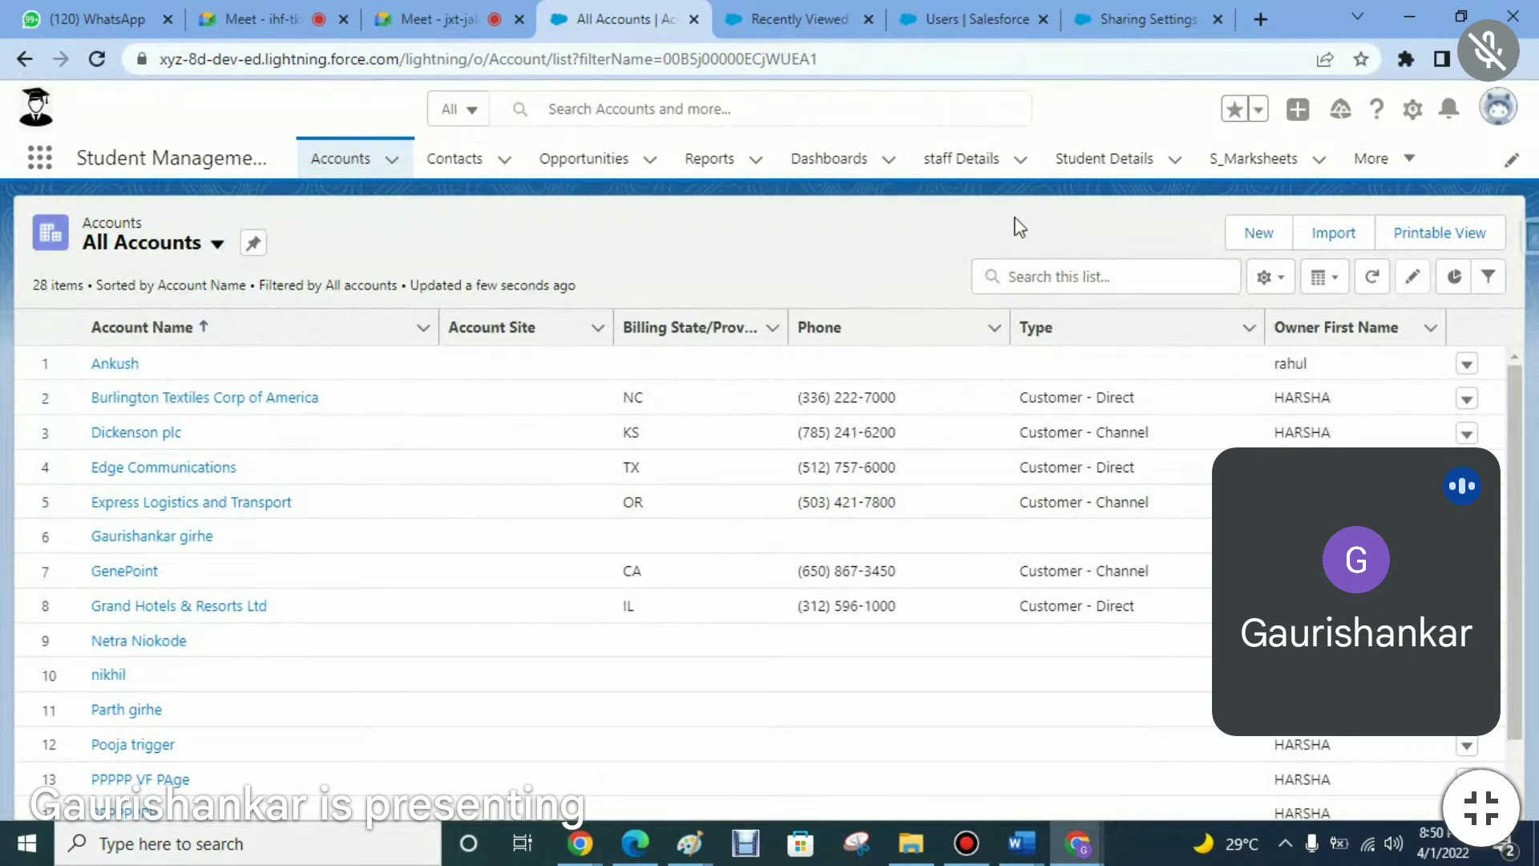
# - Return to the restricted user's session in Edge and refresh All Accounts to check which records are accessible
pyautogui.click(635, 843)
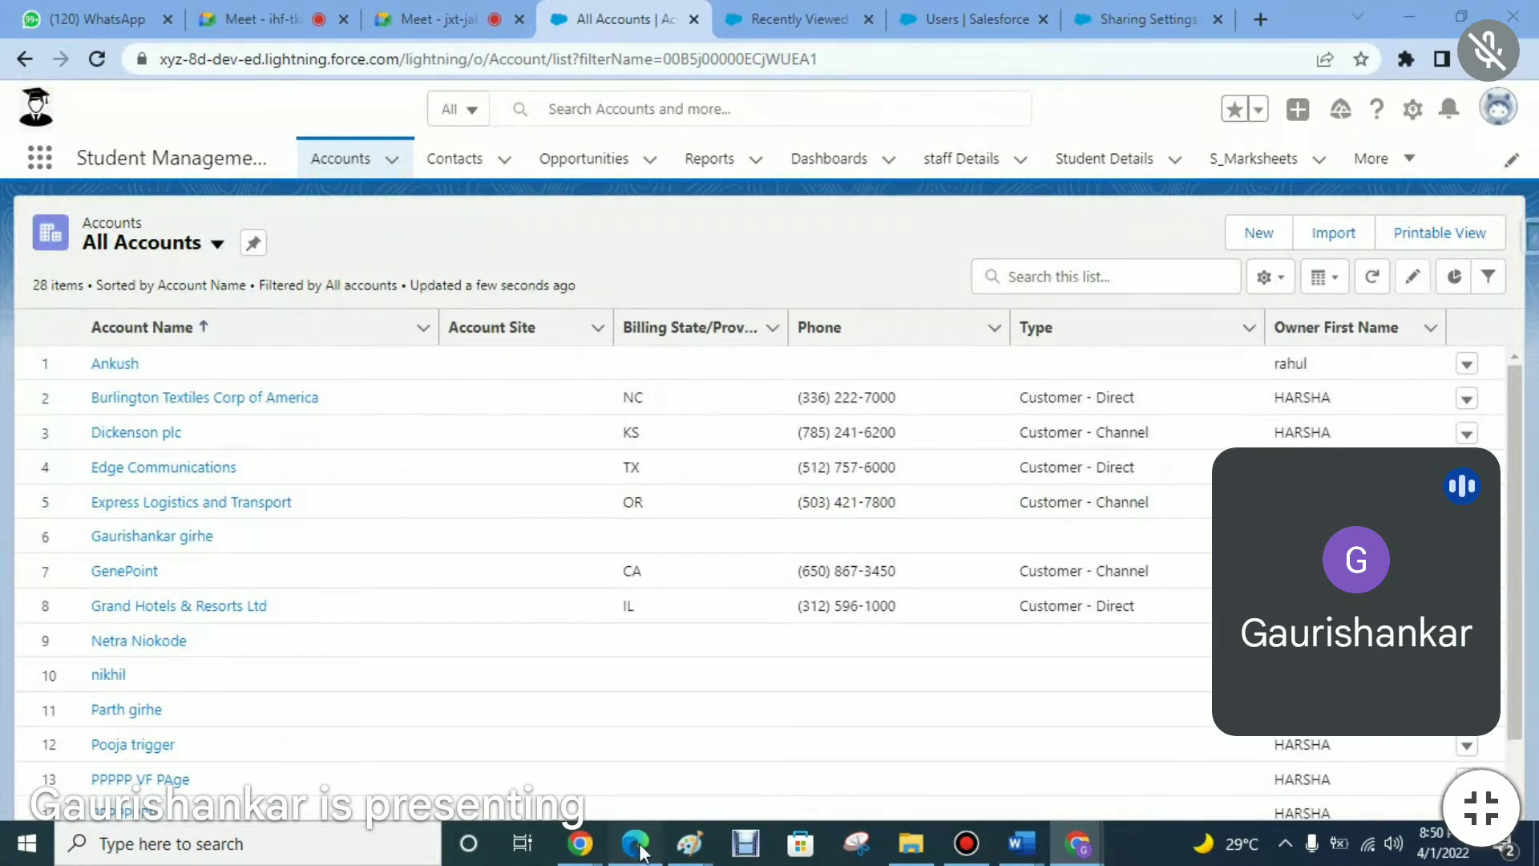
pyautogui.click(136, 69)
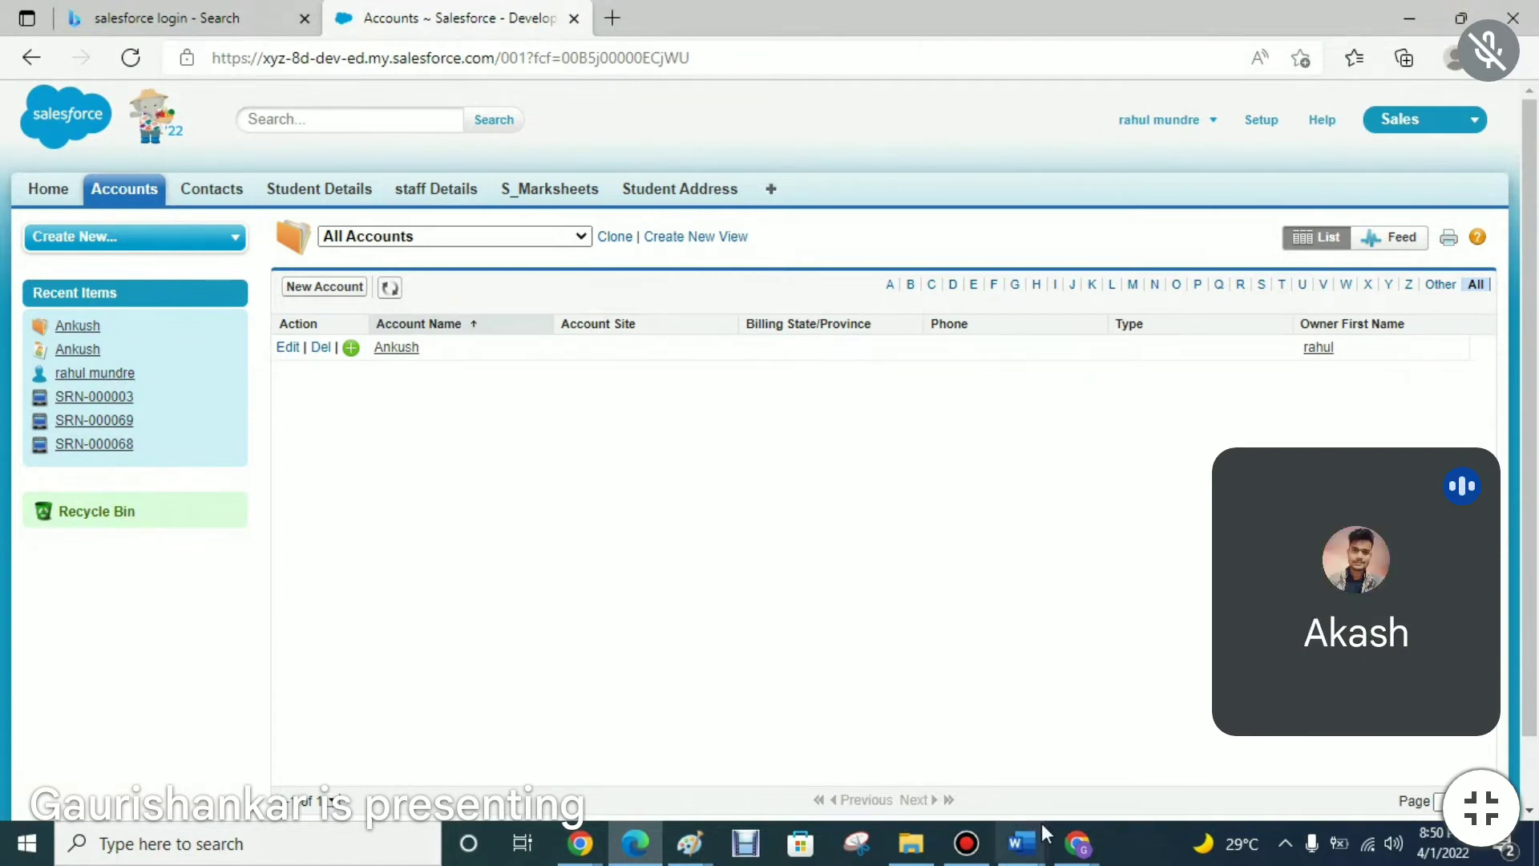
# - Start a new account in the administrator's Chrome session and enter a first name followed by "Trigger Share" as its name
pyautogui.moveTo(1074, 849)
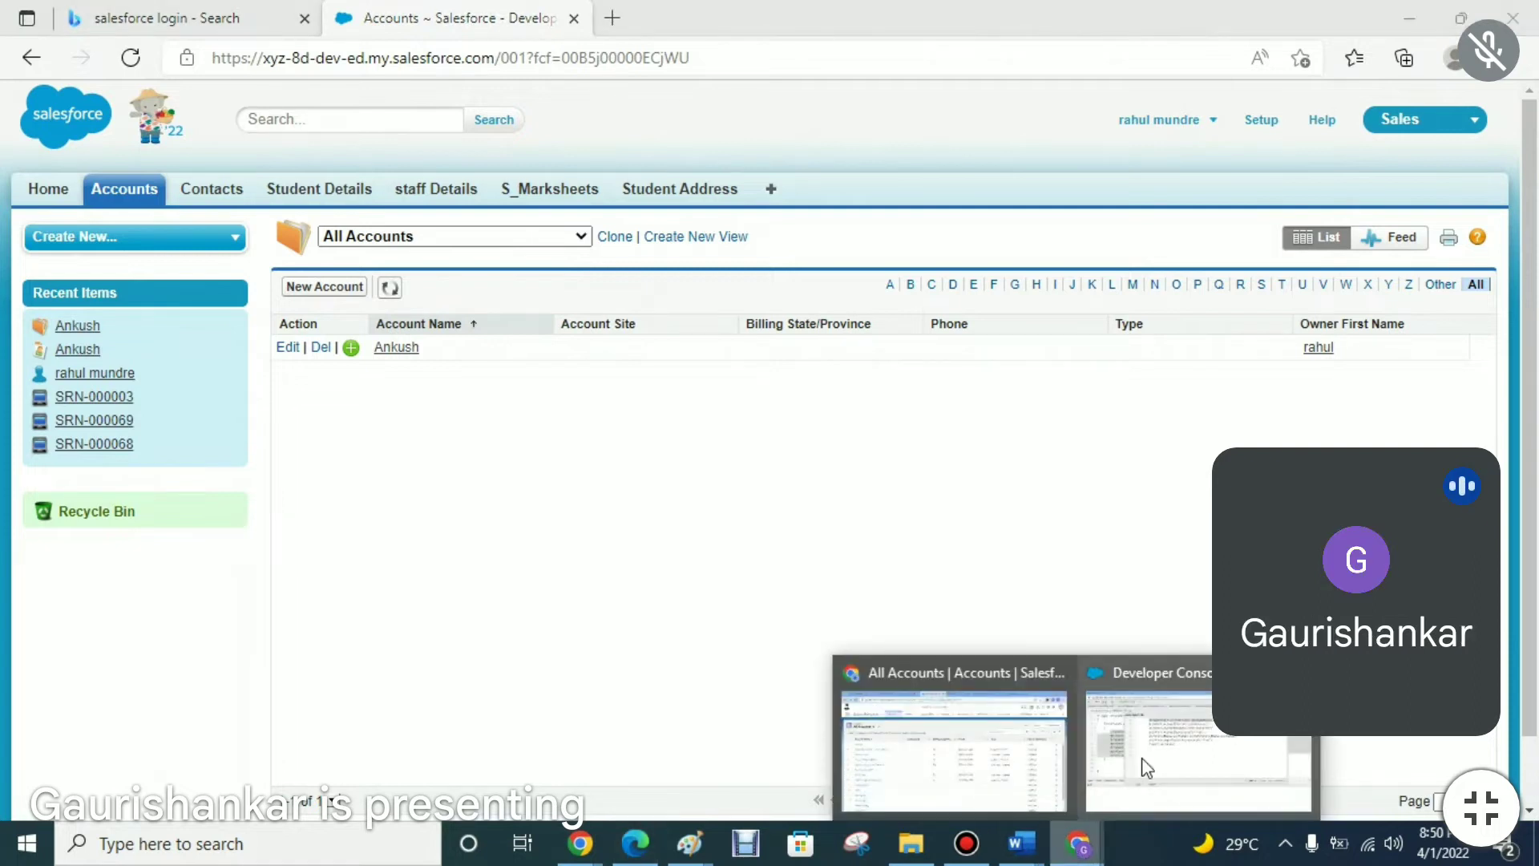
pyautogui.moveTo(1146, 768)
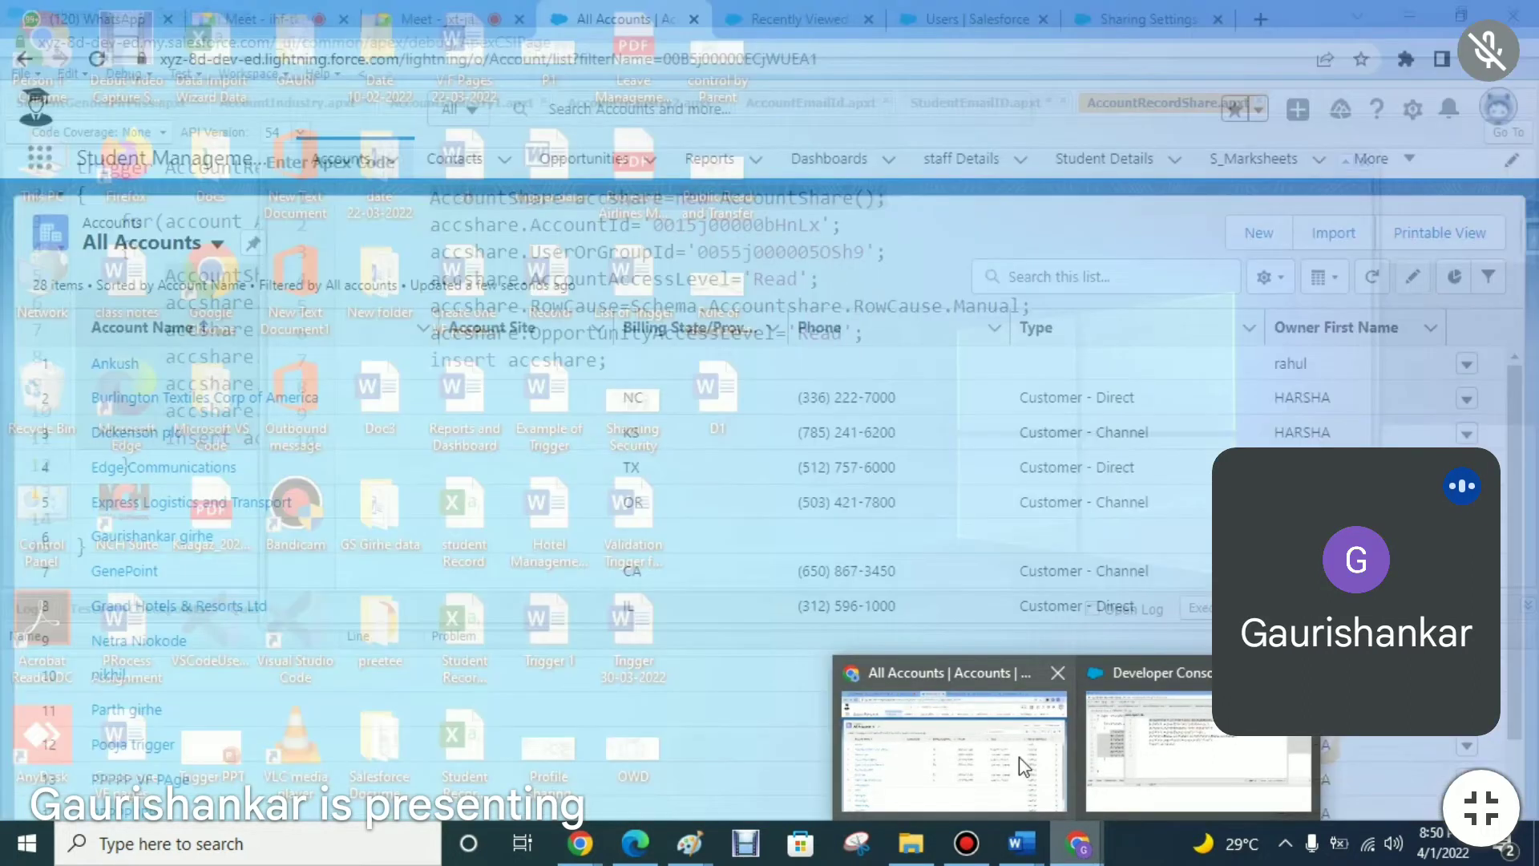
pyautogui.click(1018, 756)
pyautogui.click(1260, 233)
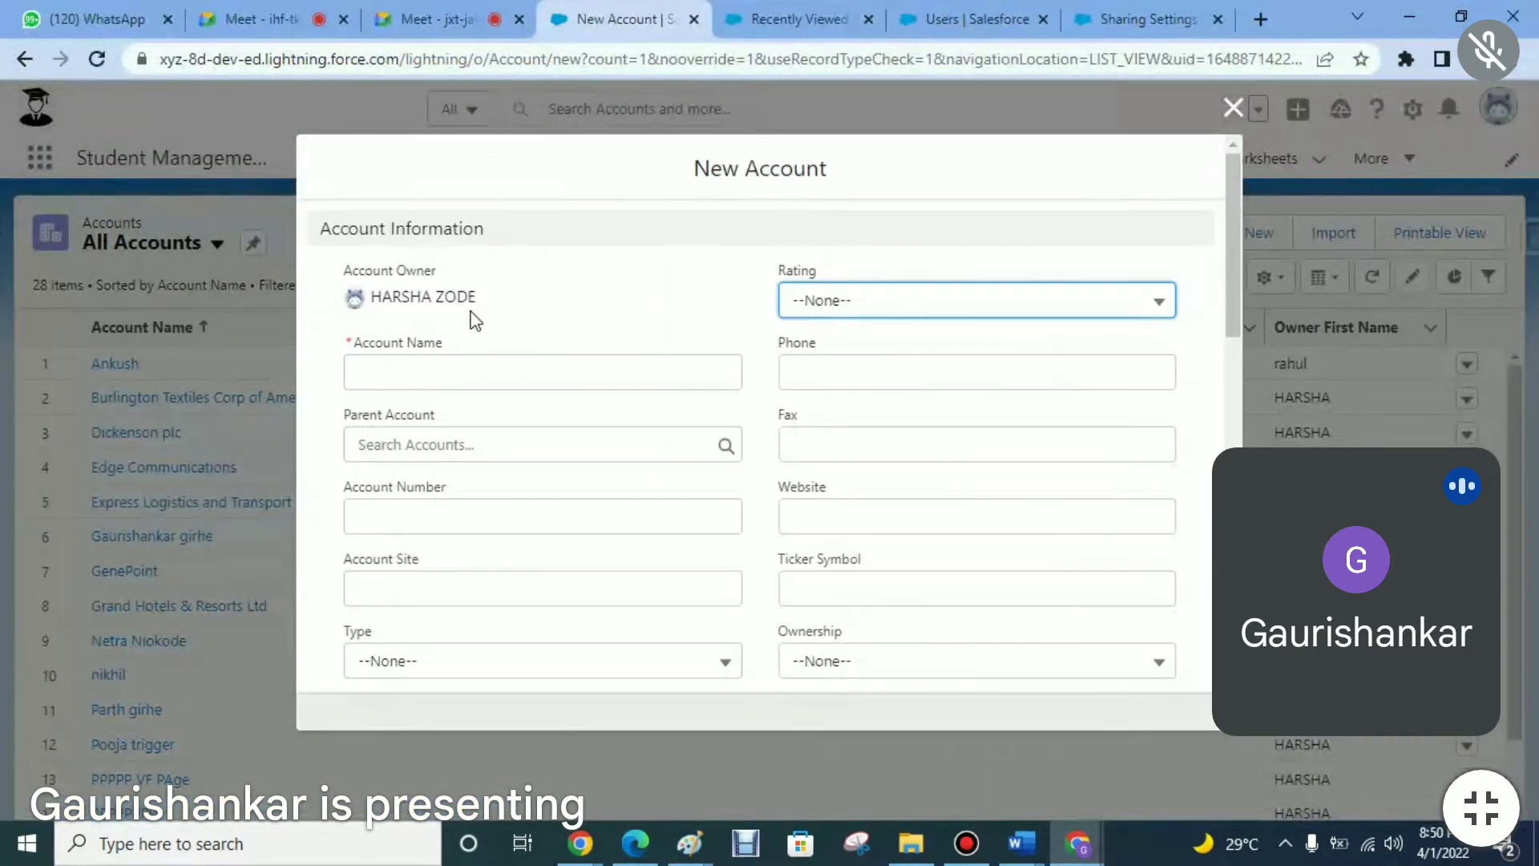
pyautogui.click(411, 381)
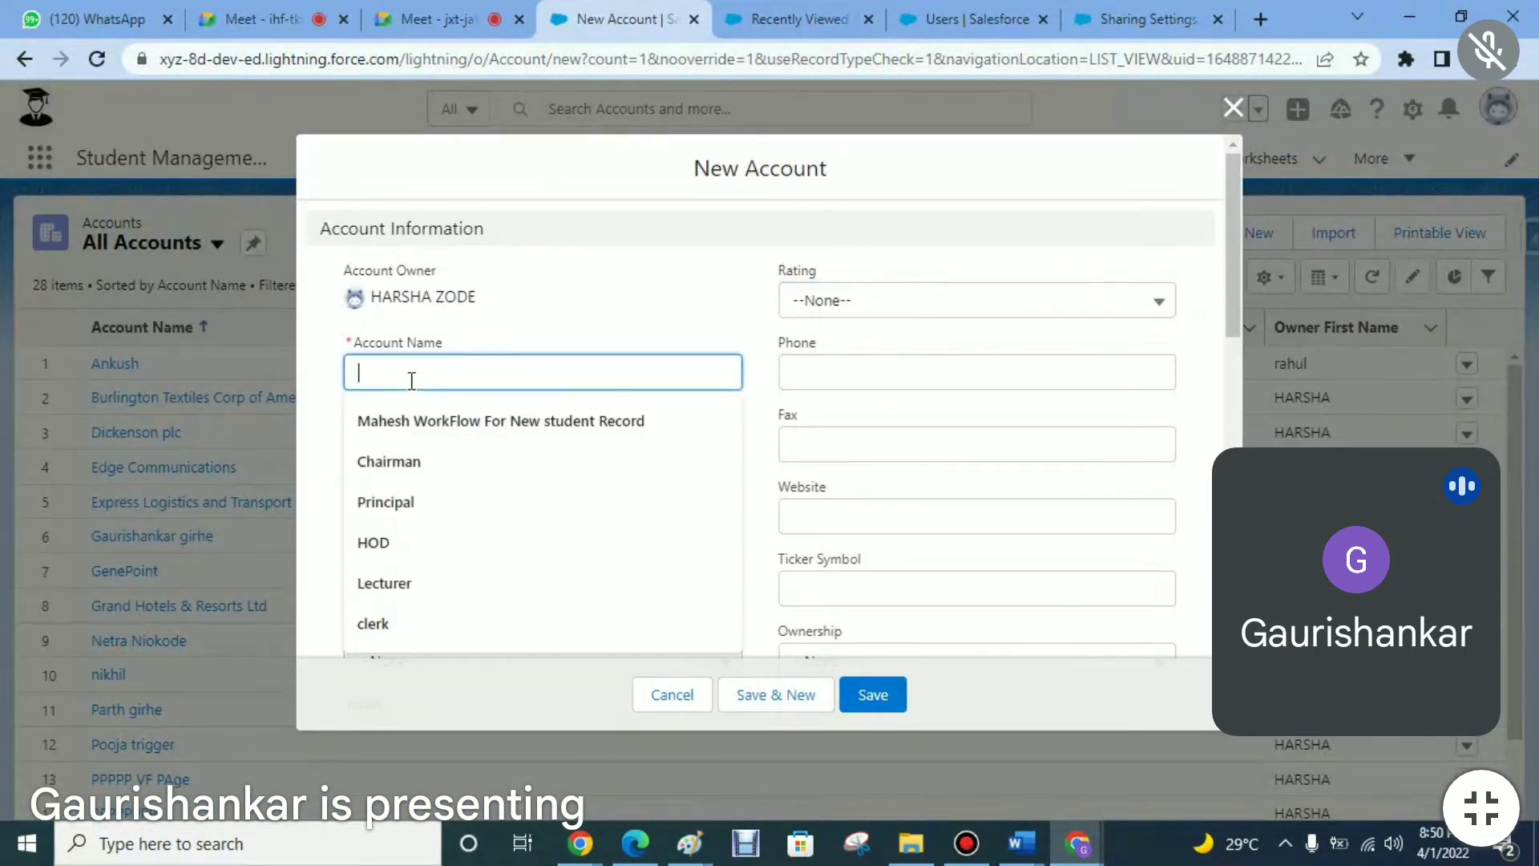
pyautogui.write('Kritika')
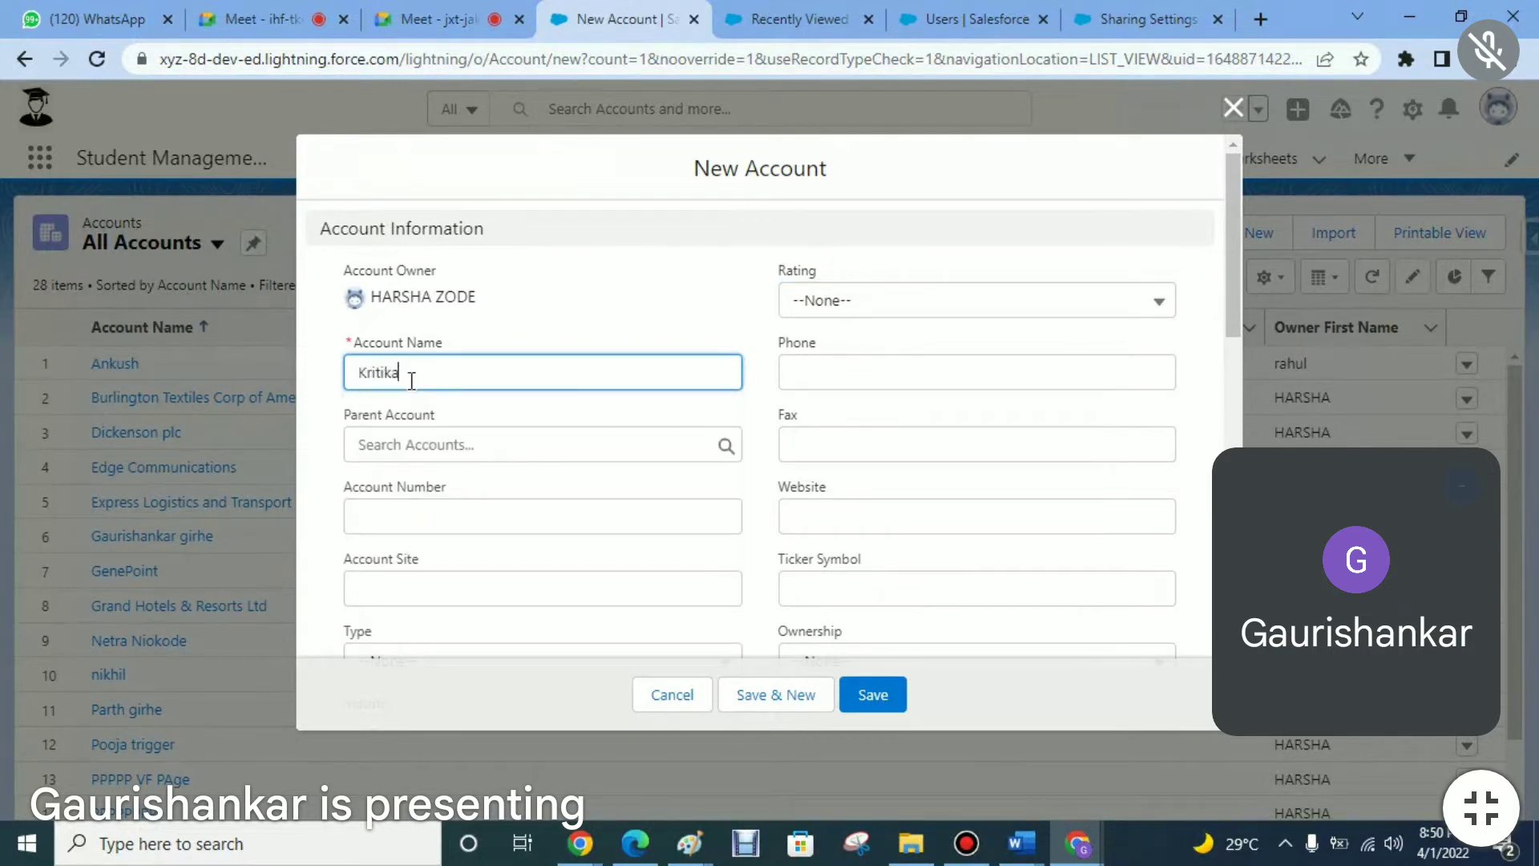
pyautogui.press('BackSpace')
pyautogui.write('utika Trigger Share')
# - Set the account's Rating to Warm, save it and dismiss the notification
pyautogui.click(1159, 305)
pyautogui.click(924, 426)
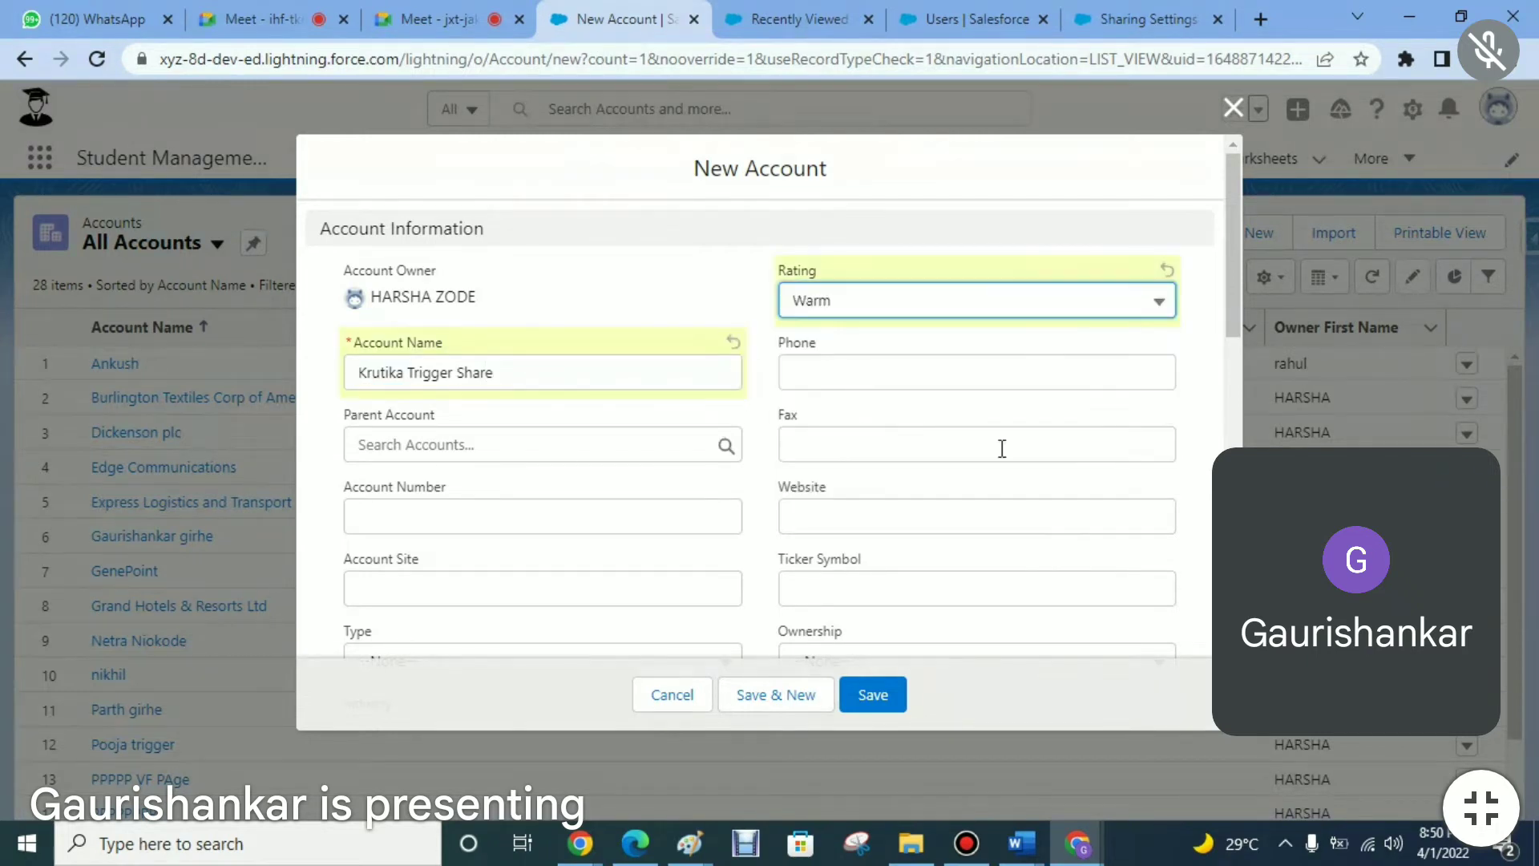
pyautogui.click(884, 695)
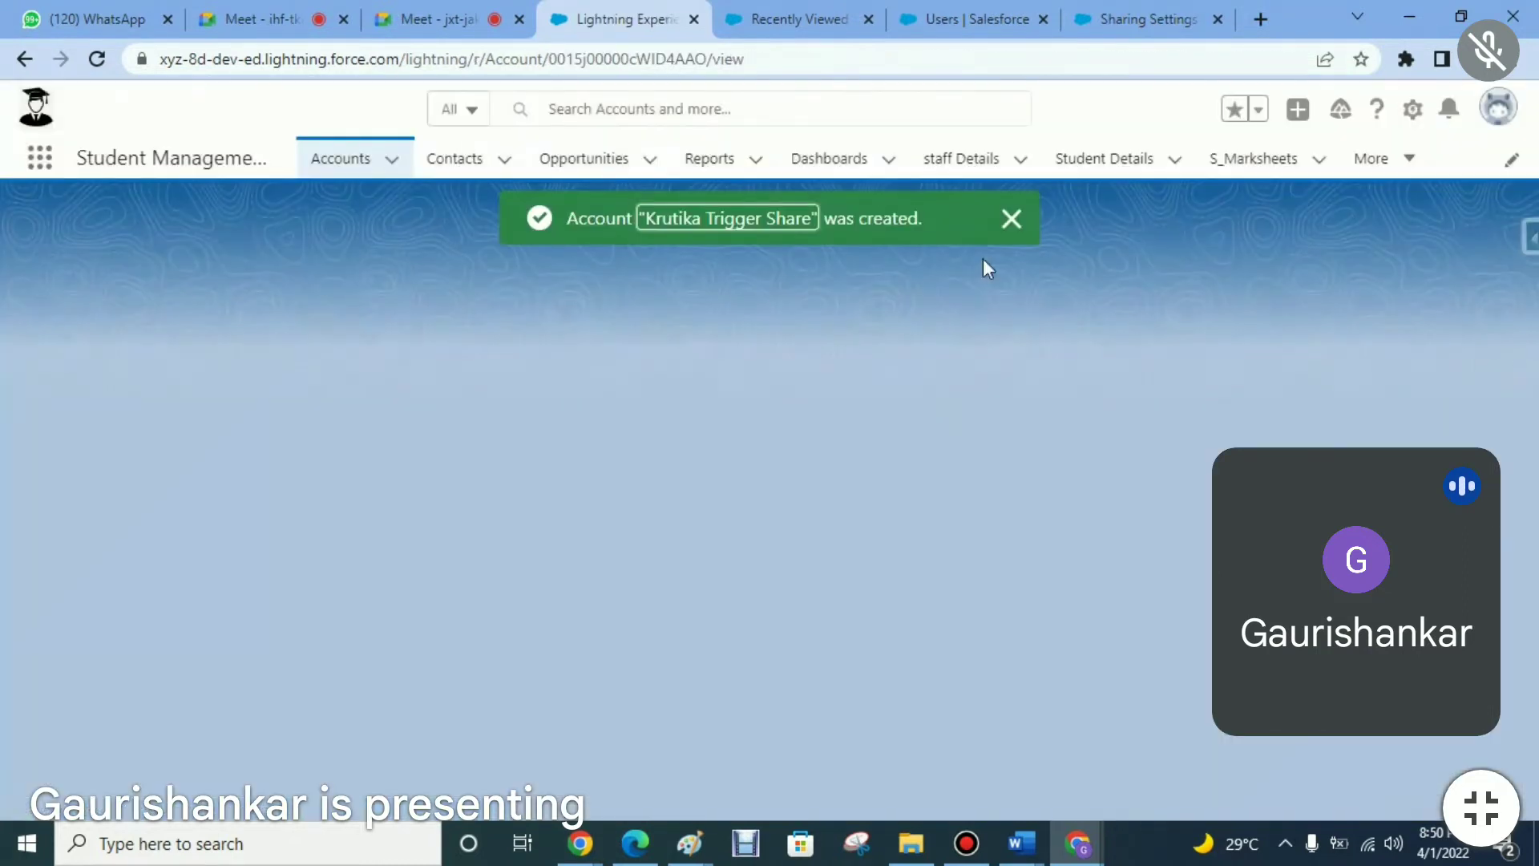
pyautogui.click(1011, 218)
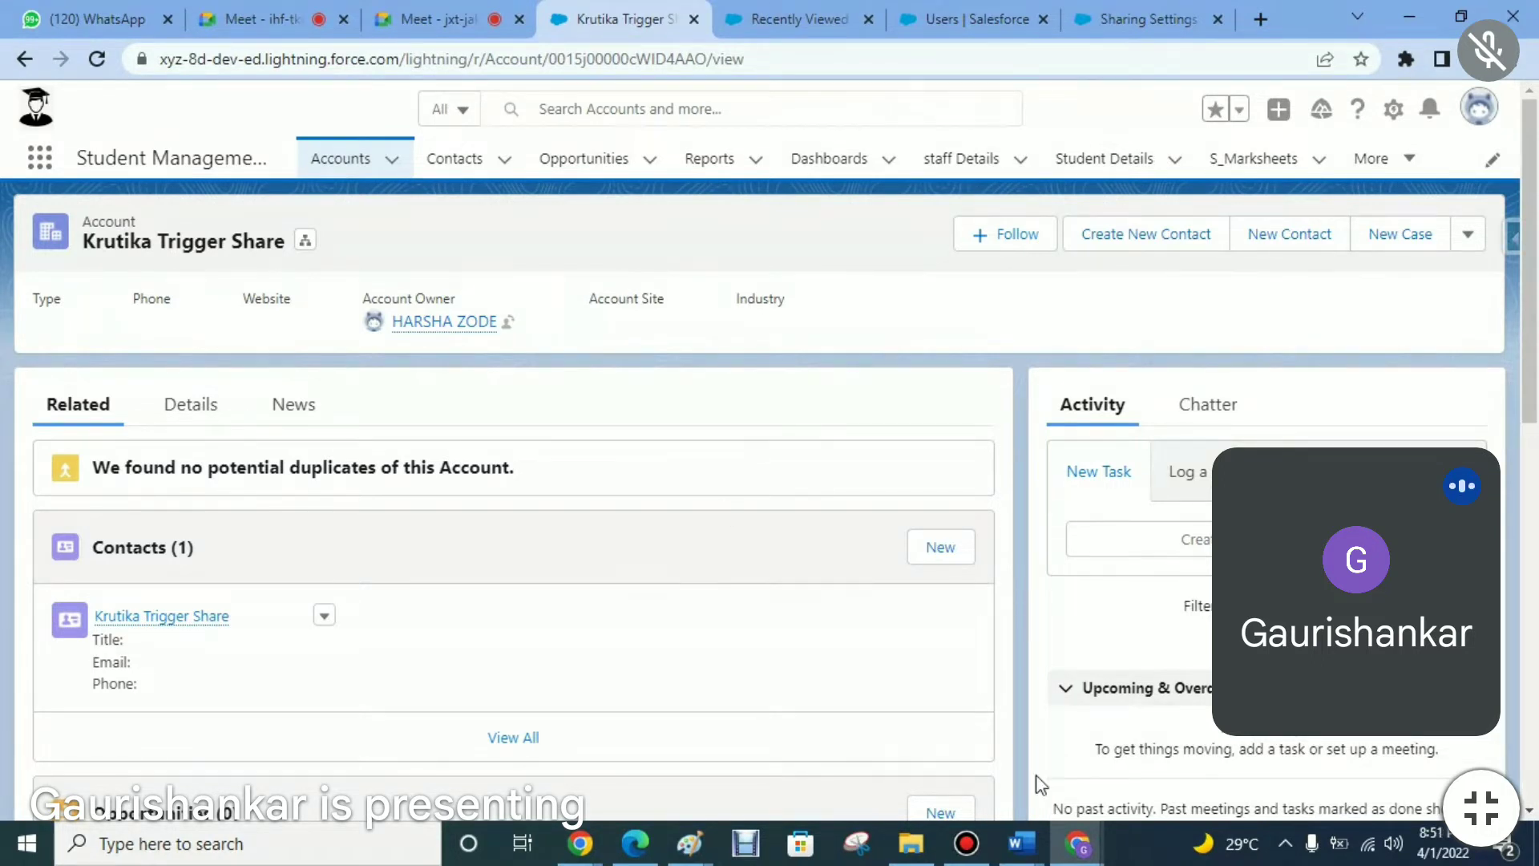
# - Switch to the Developer Console and highlight the AccountId value in the anonymous Apex code
pyautogui.moveTo(1078, 856)
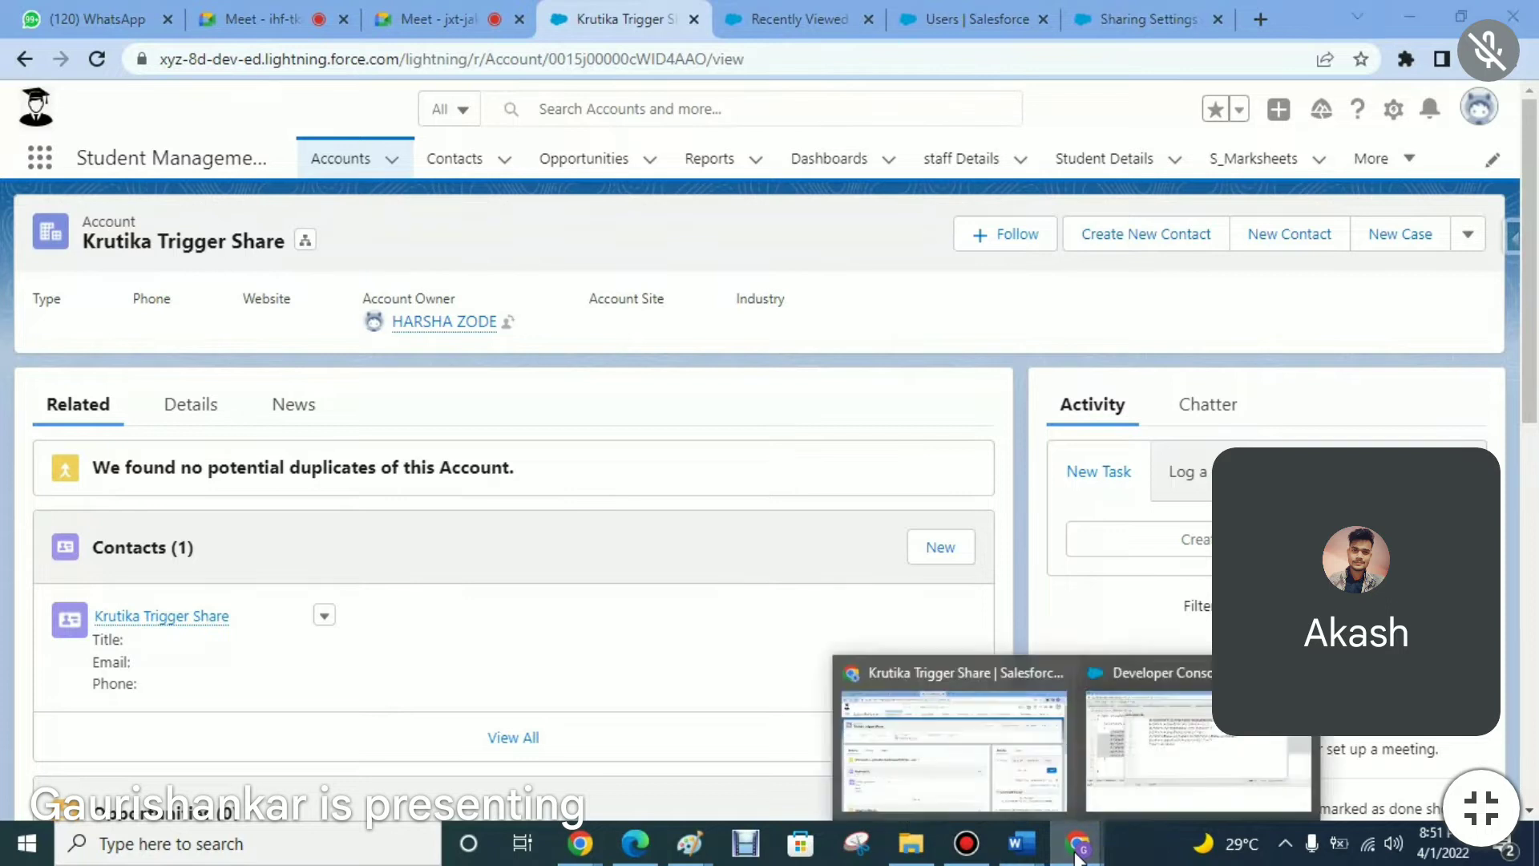
pyautogui.click(1179, 753)
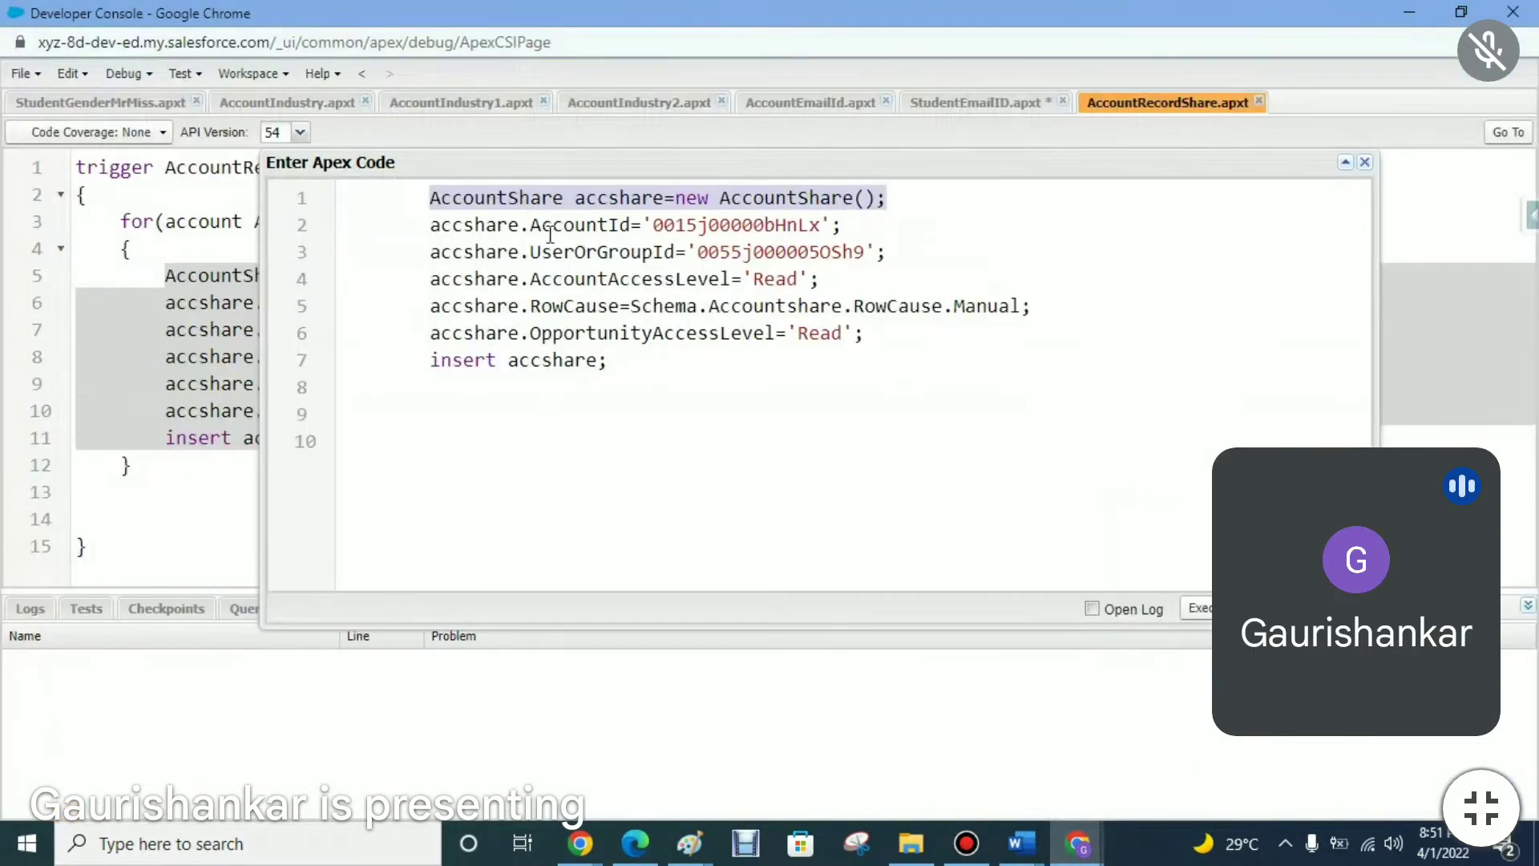
pyautogui.moveTo(653, 225); pyautogui.dragTo(821, 225)
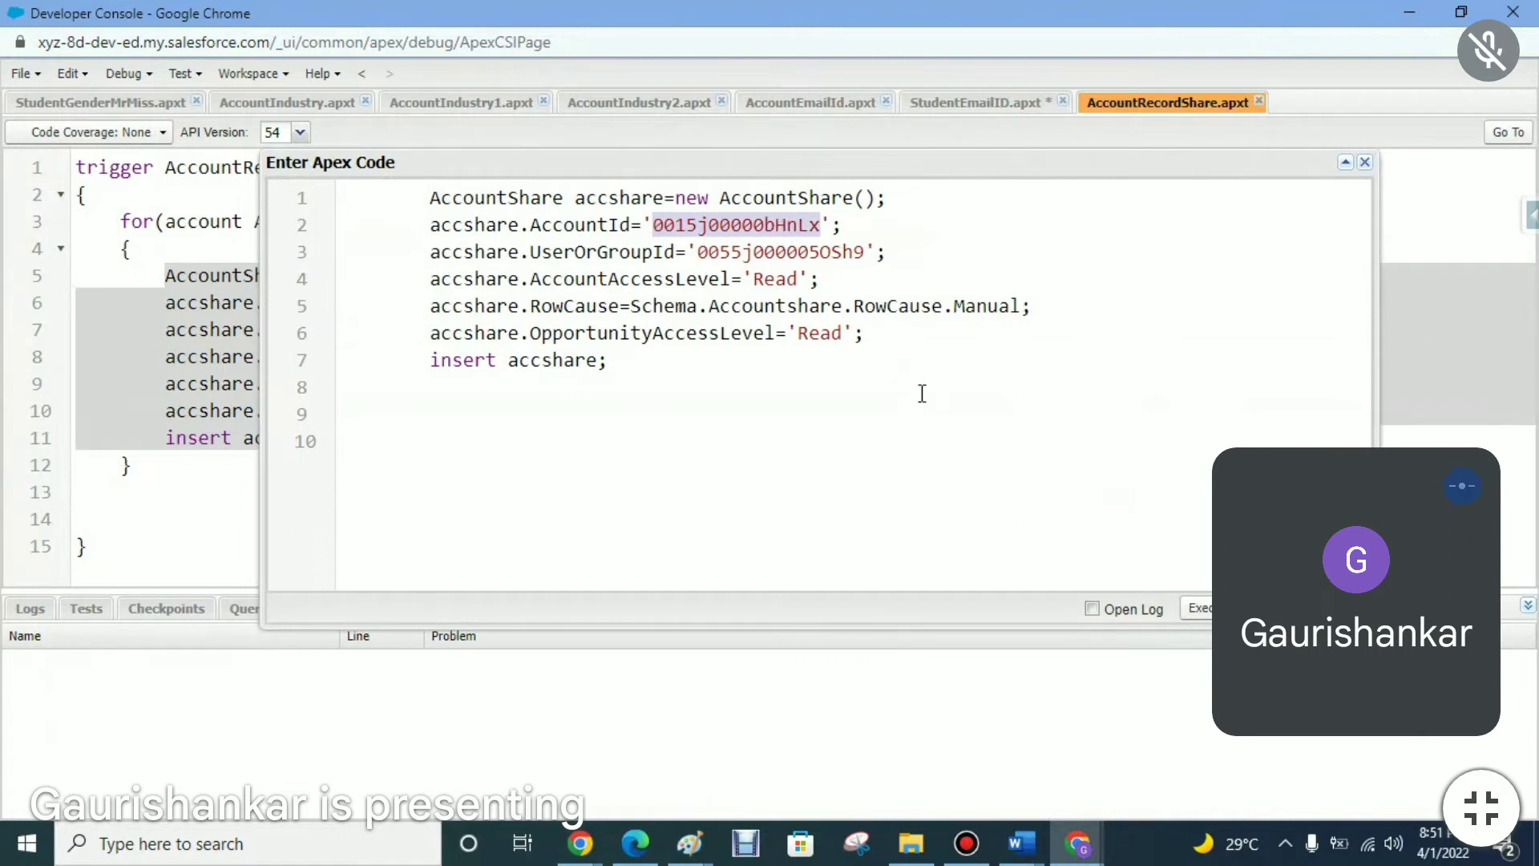
# - Switch back to the new account's record page and copy its record ID from the page URL
pyautogui.moveTo(1076, 841)
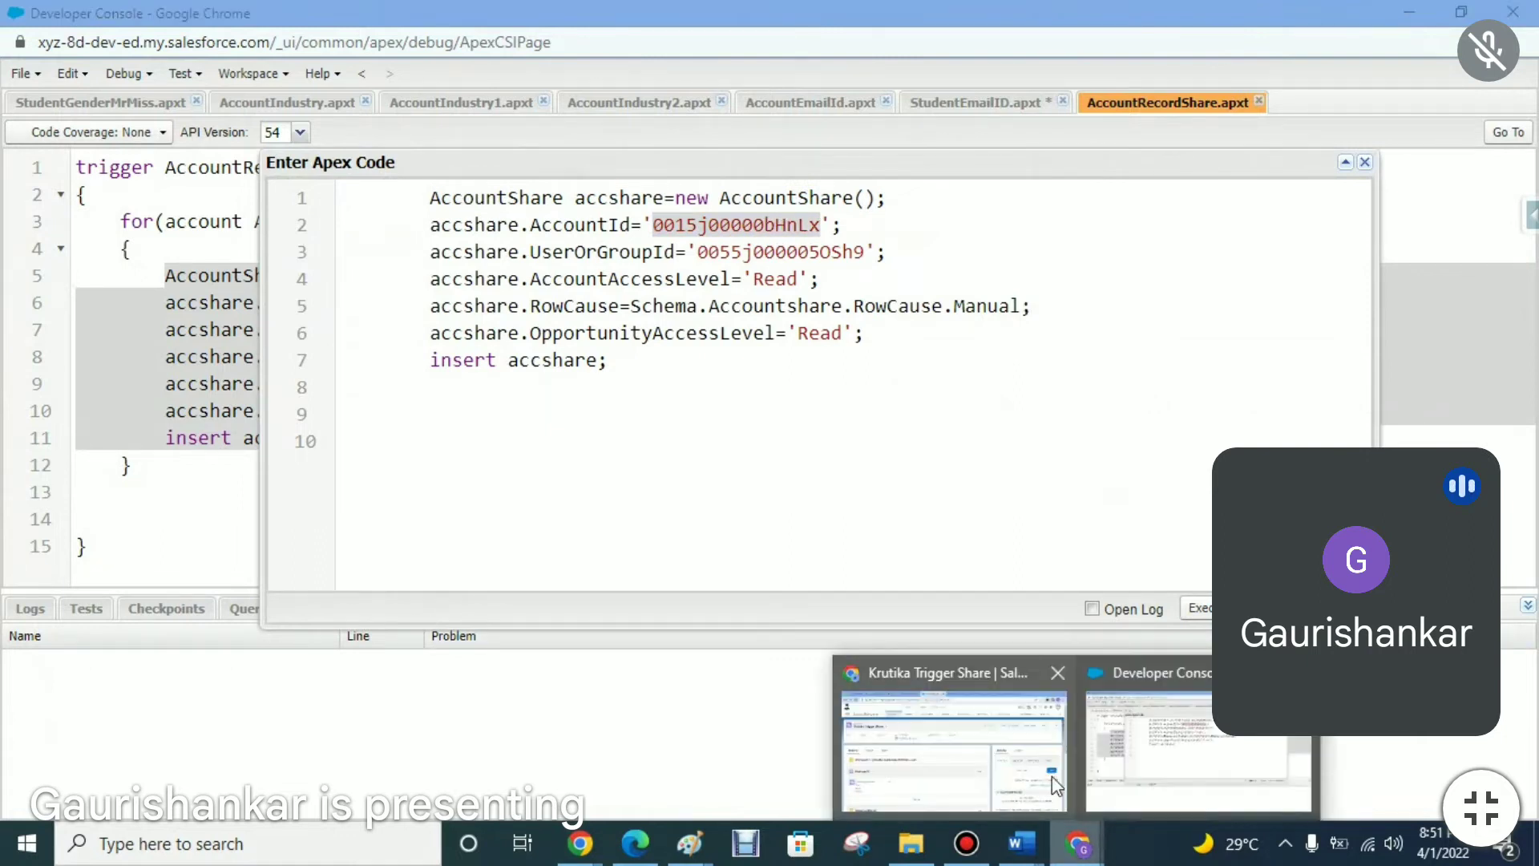
pyautogui.click(1014, 750)
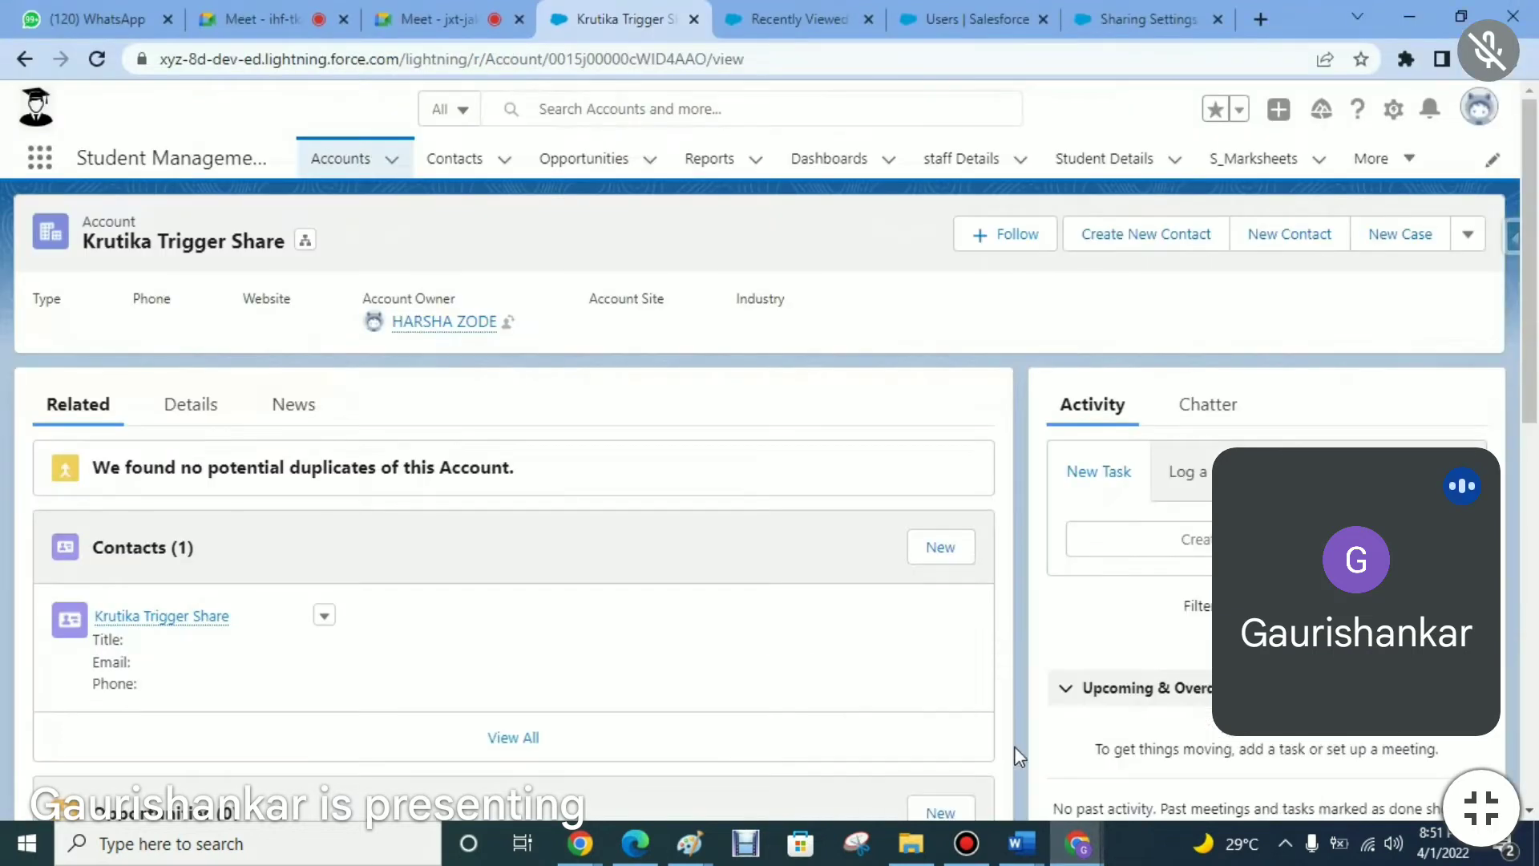
pyautogui.doubleClick(605, 59)
pyautogui.hotkey('ctrl', 'c')
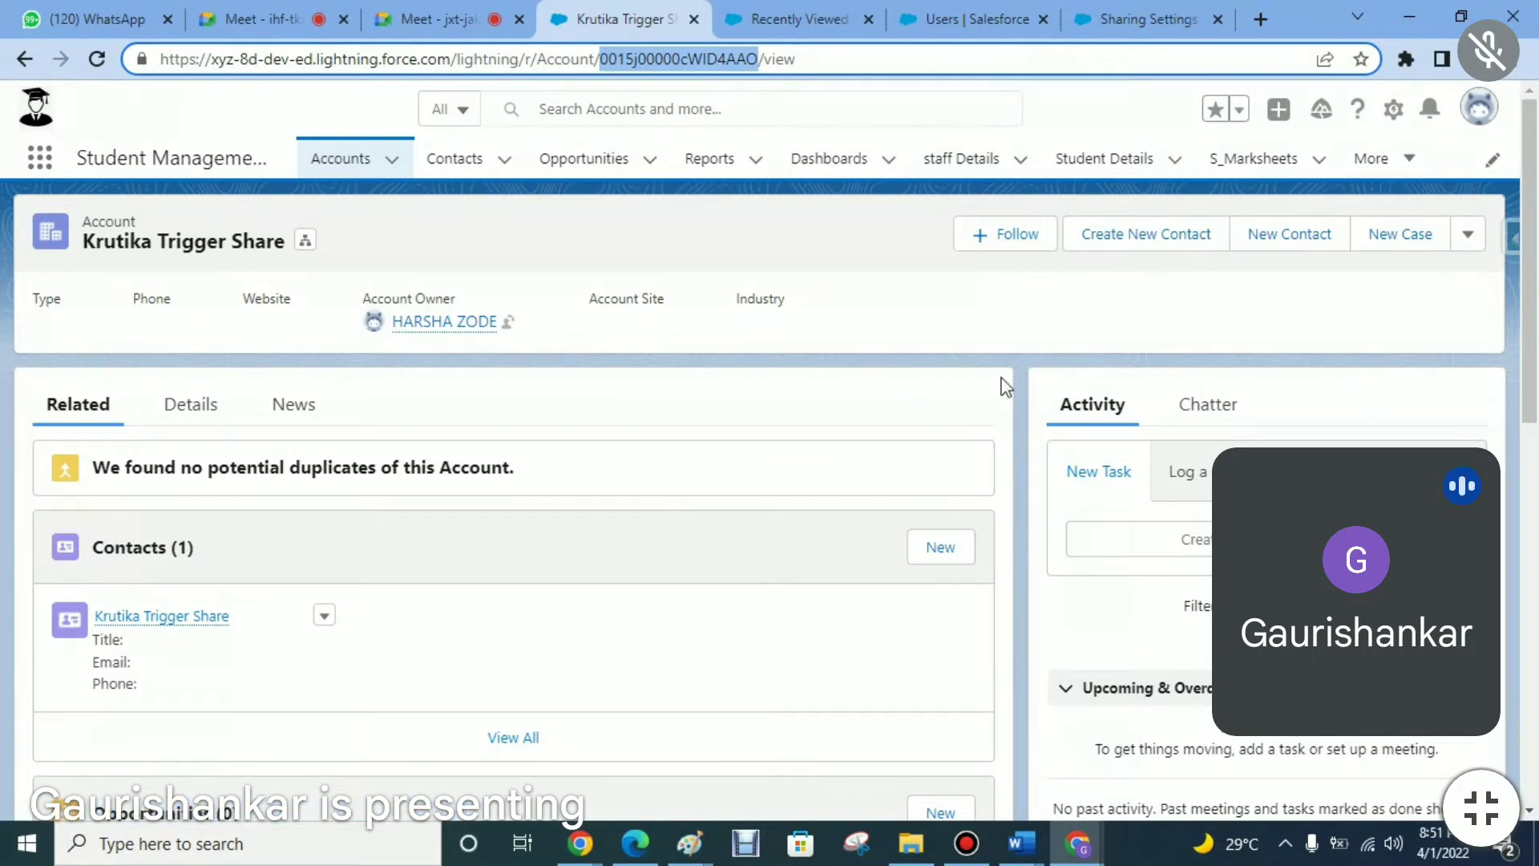
# - In the Developer Console, paste the copied record ID as a comment after the AccountId line, remove its trailing AAO and copy the rest
pyautogui.moveTo(1086, 856)
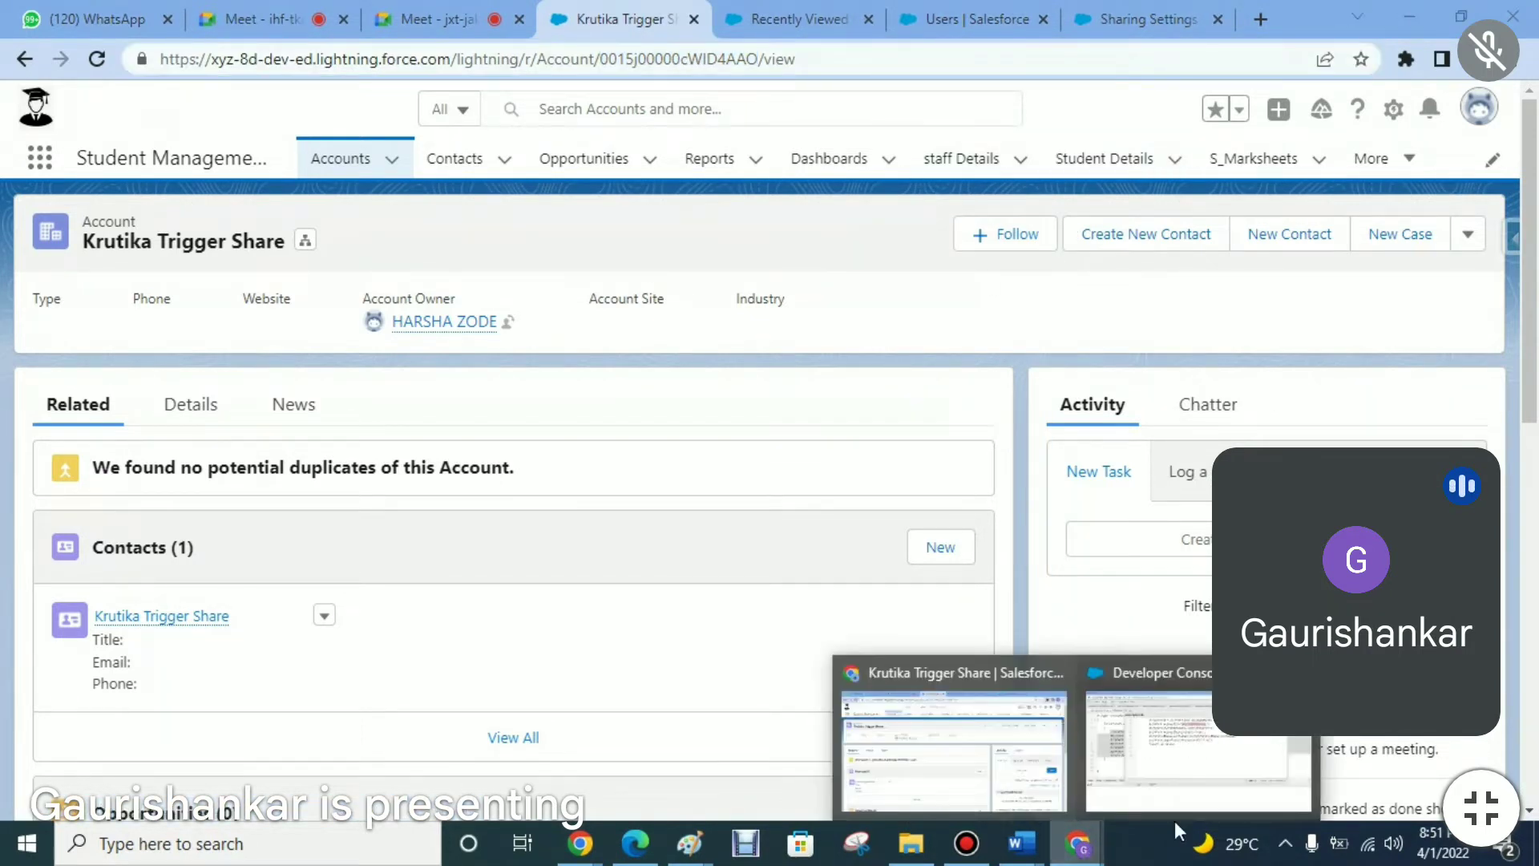
pyautogui.click(1194, 748)
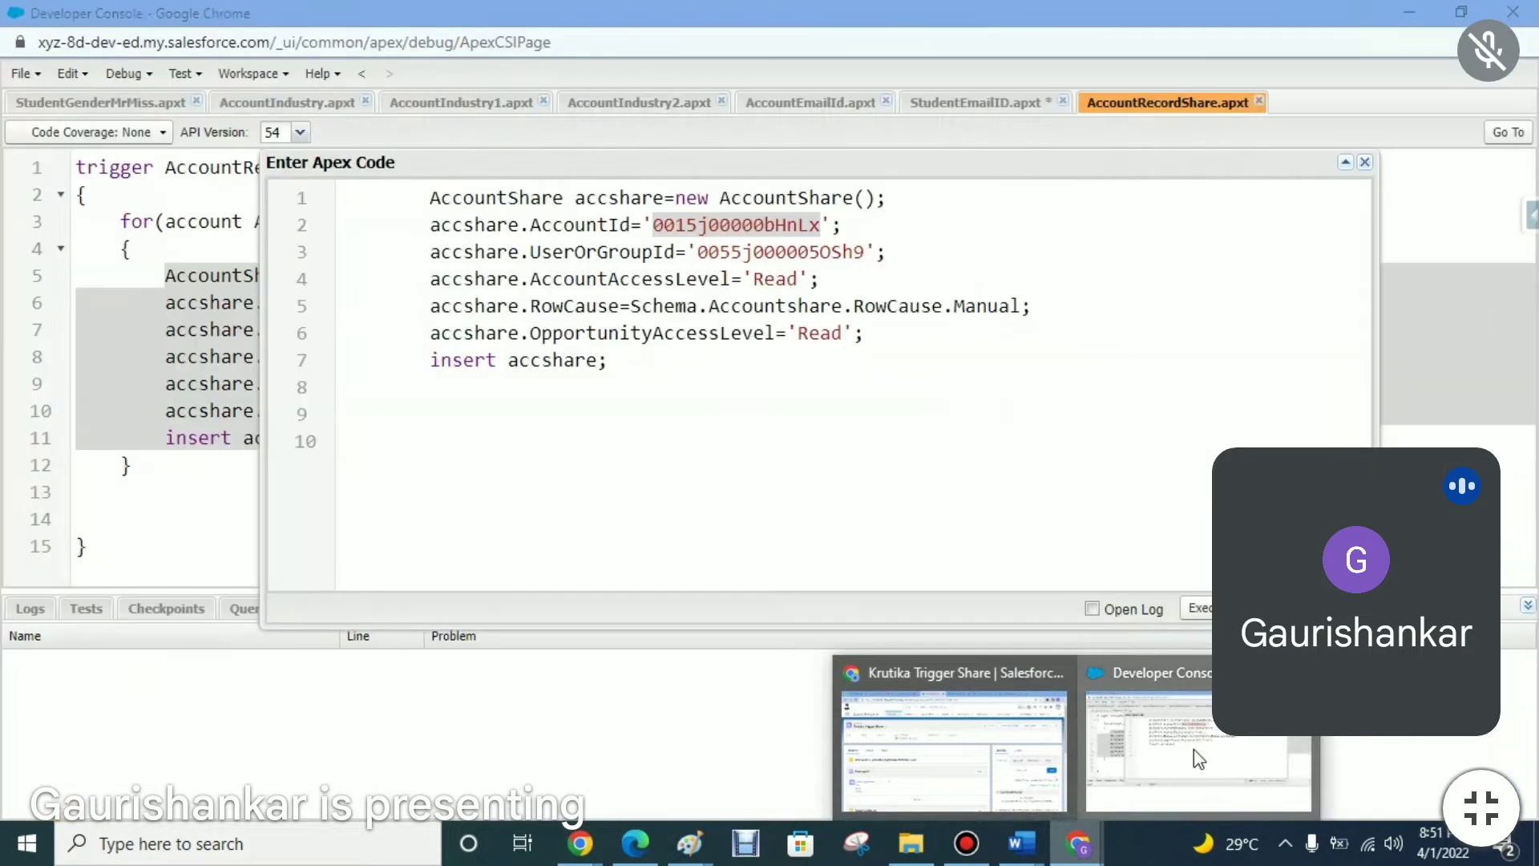
pyautogui.click(858, 228)
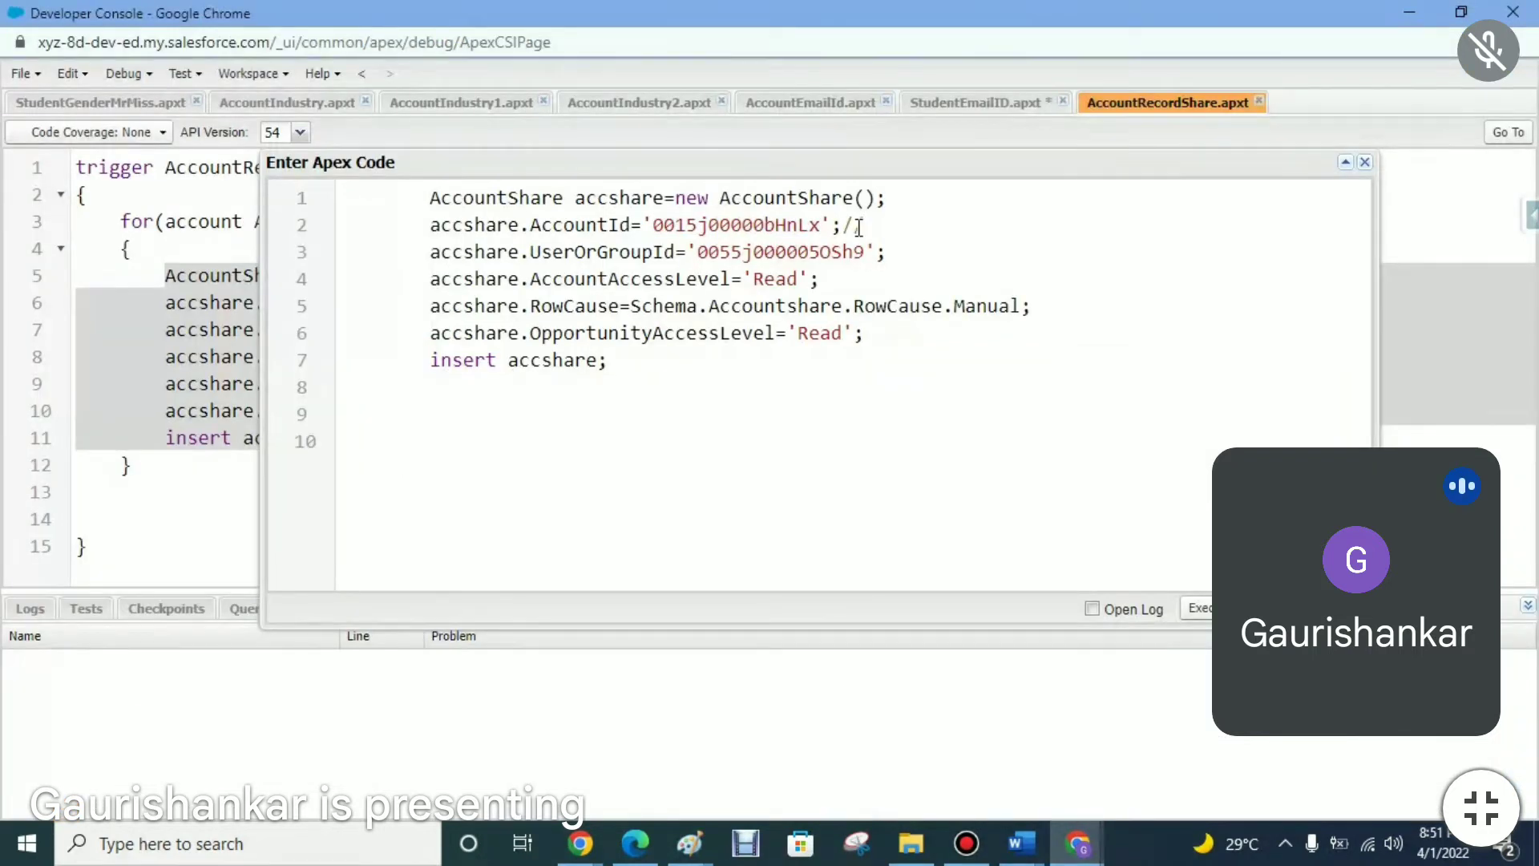
pyautogui.write('//')
pyautogui.hotkey('ctrl', 'v')
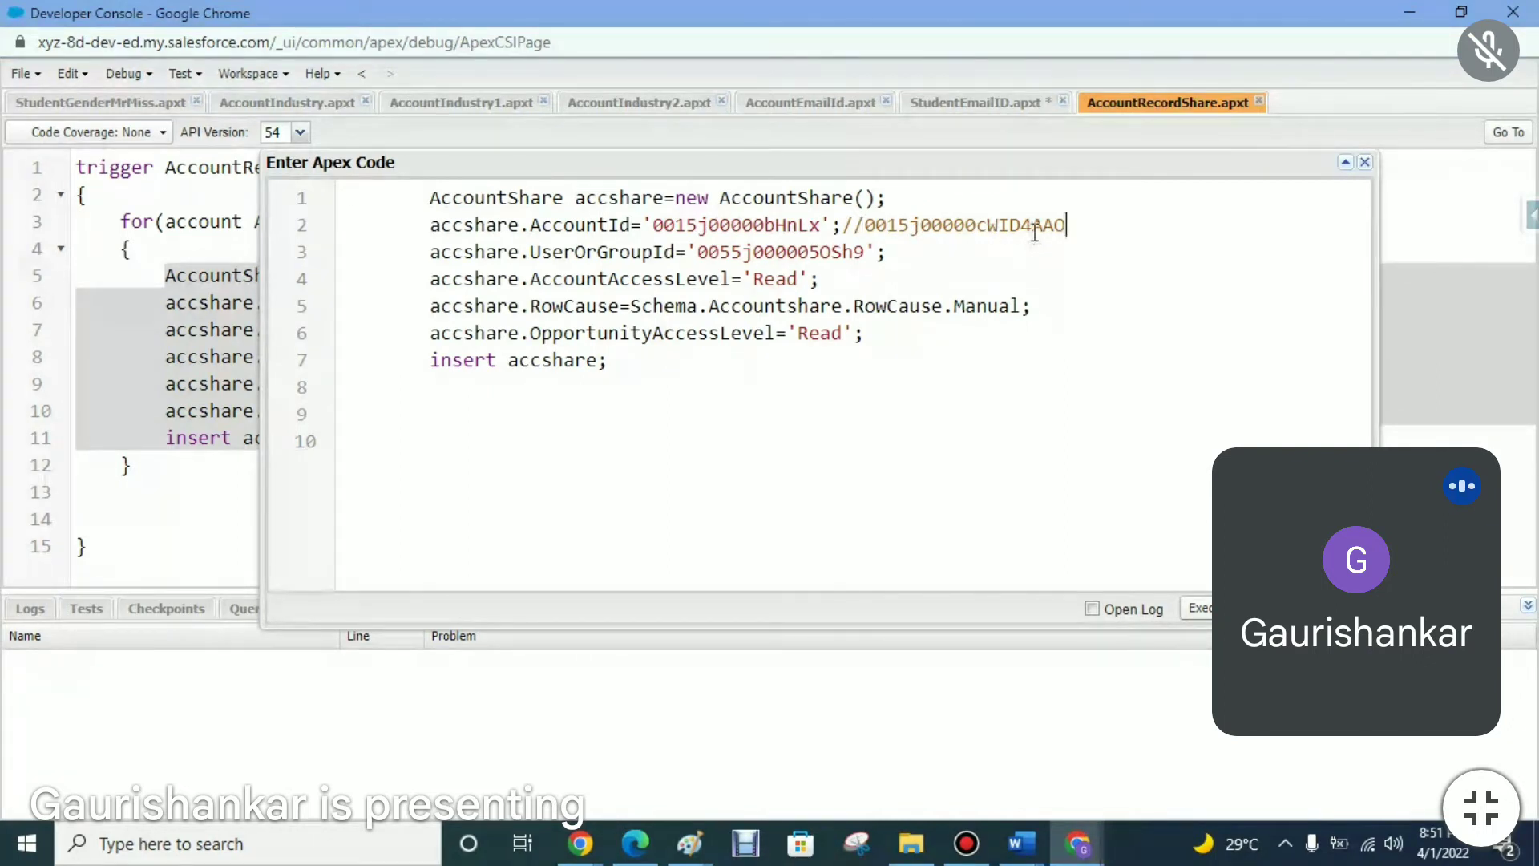
pyautogui.moveTo(1032, 229); pyautogui.dragTo(1067, 228)
pyautogui.press('BackSpace')
pyautogui.moveTo(1034, 225); pyautogui.dragTo(868, 233)
pyautogui.hotkey('ctrl', 'c')
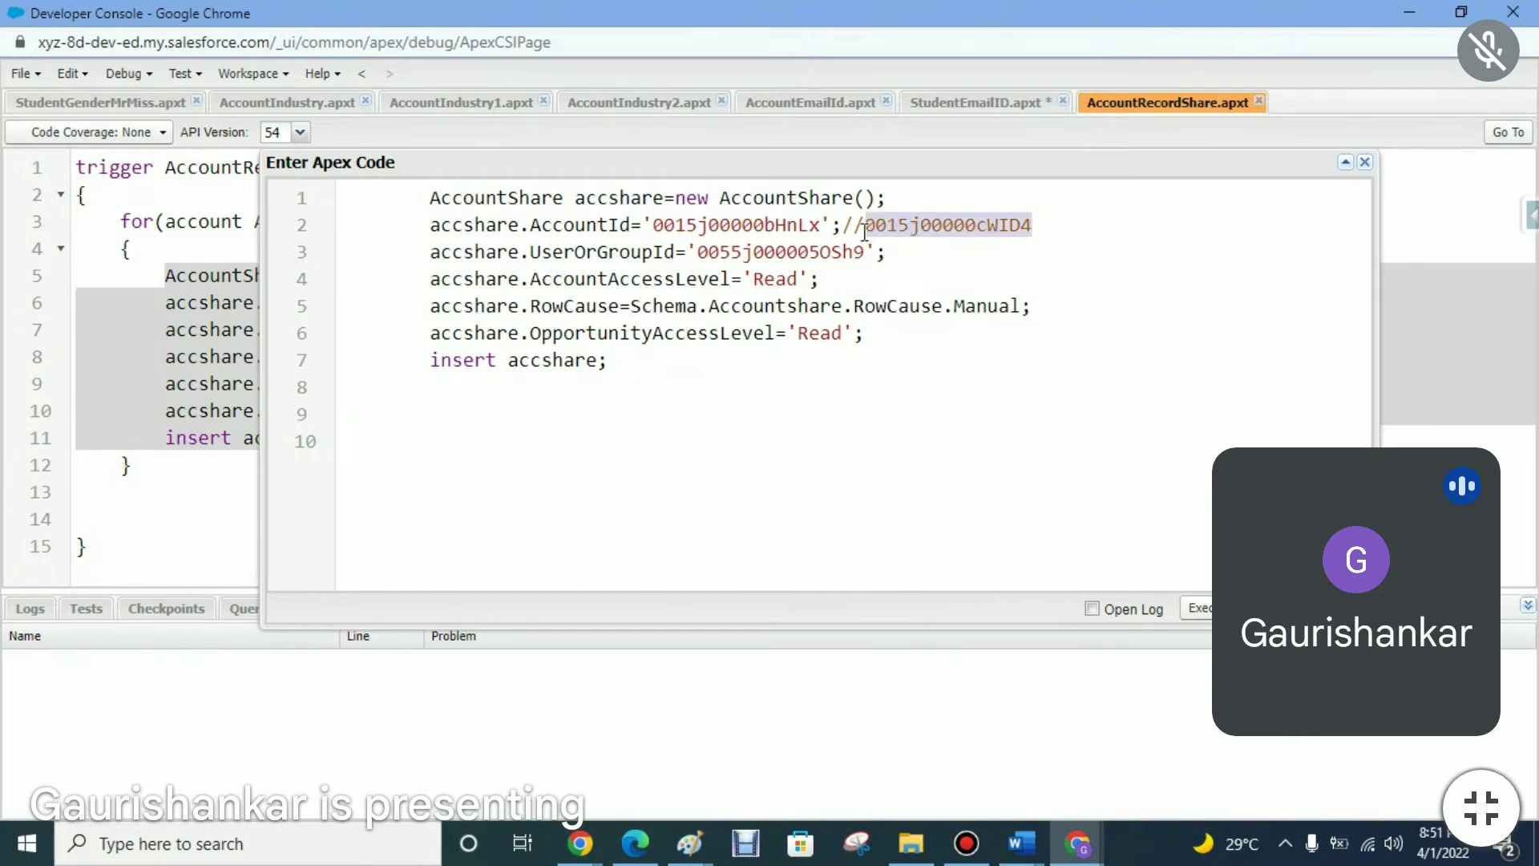
# - Replace the AccountId value in the anonymous Apex code with the copied 15-character record ID and delete the commented ID
pyautogui.moveTo(823, 225); pyautogui.dragTo(659, 228)
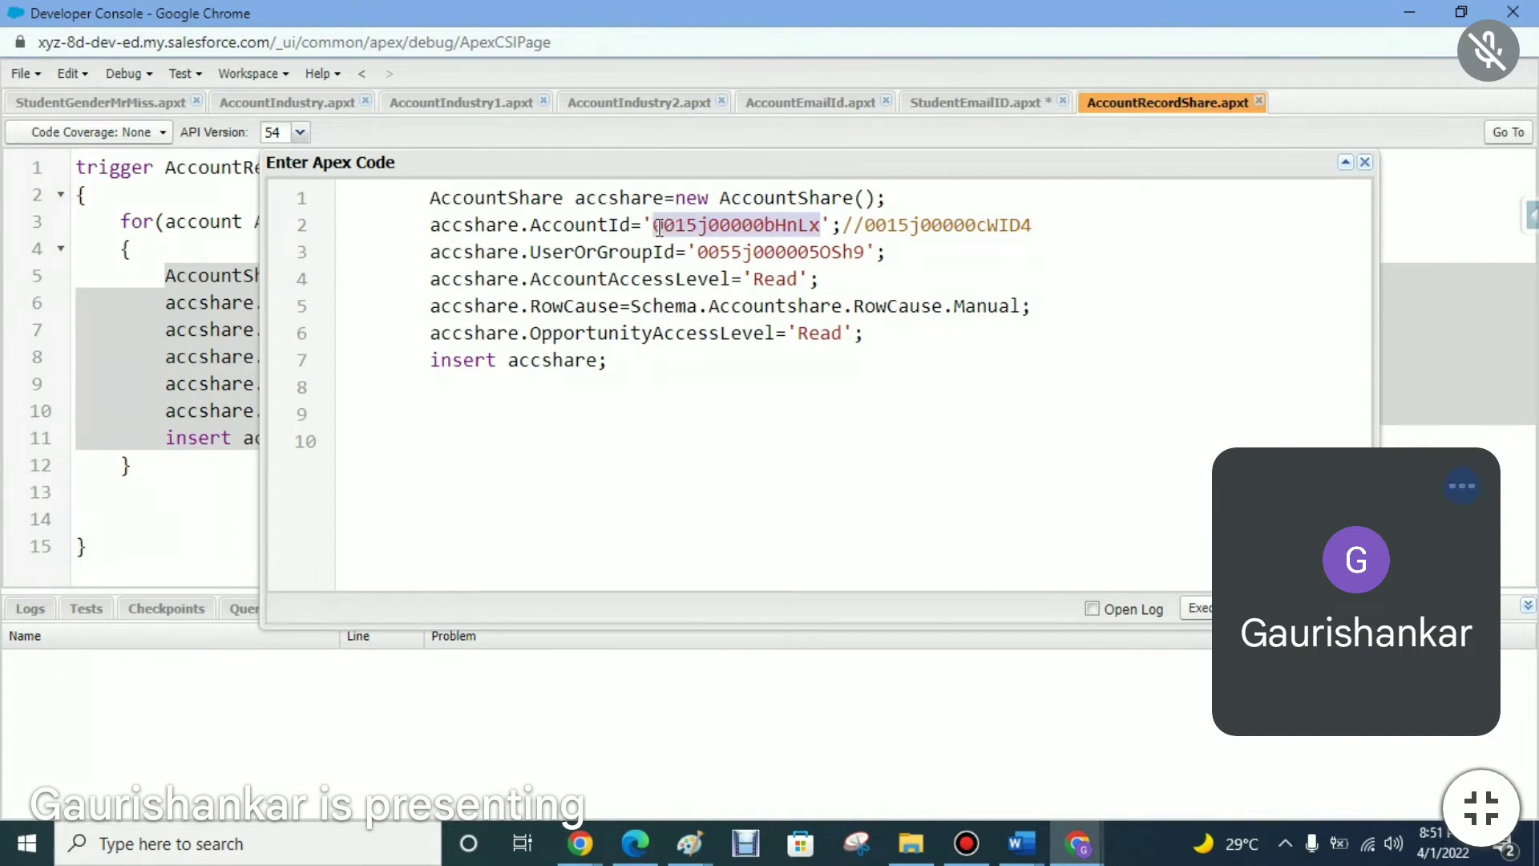
pyautogui.hotkey('ctrl', 'v')
pyautogui.moveTo(864, 227); pyautogui.dragTo(1046, 217)
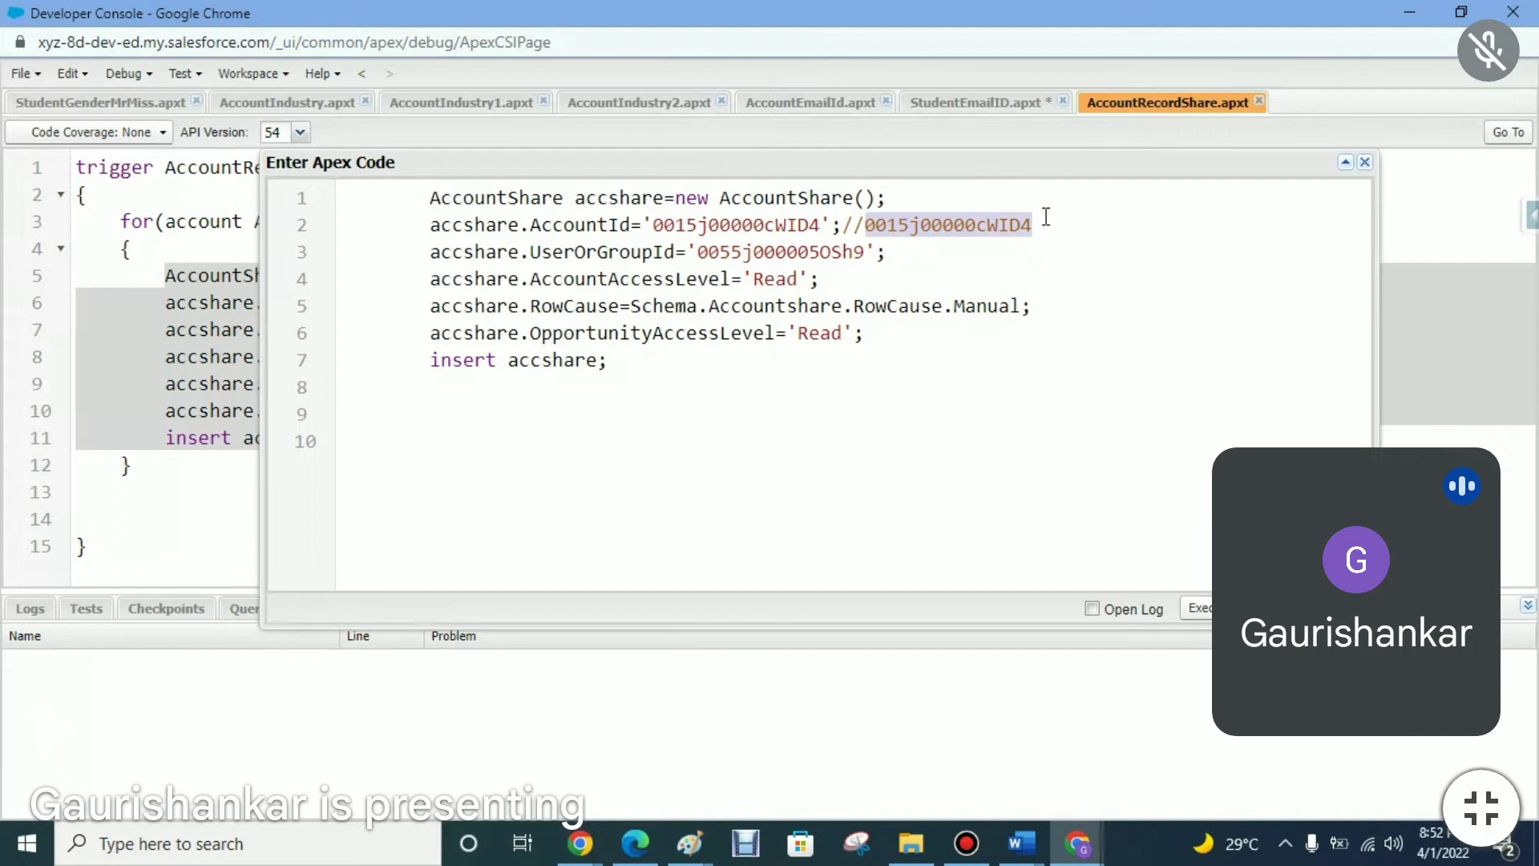
pyautogui.press('BackSpace')
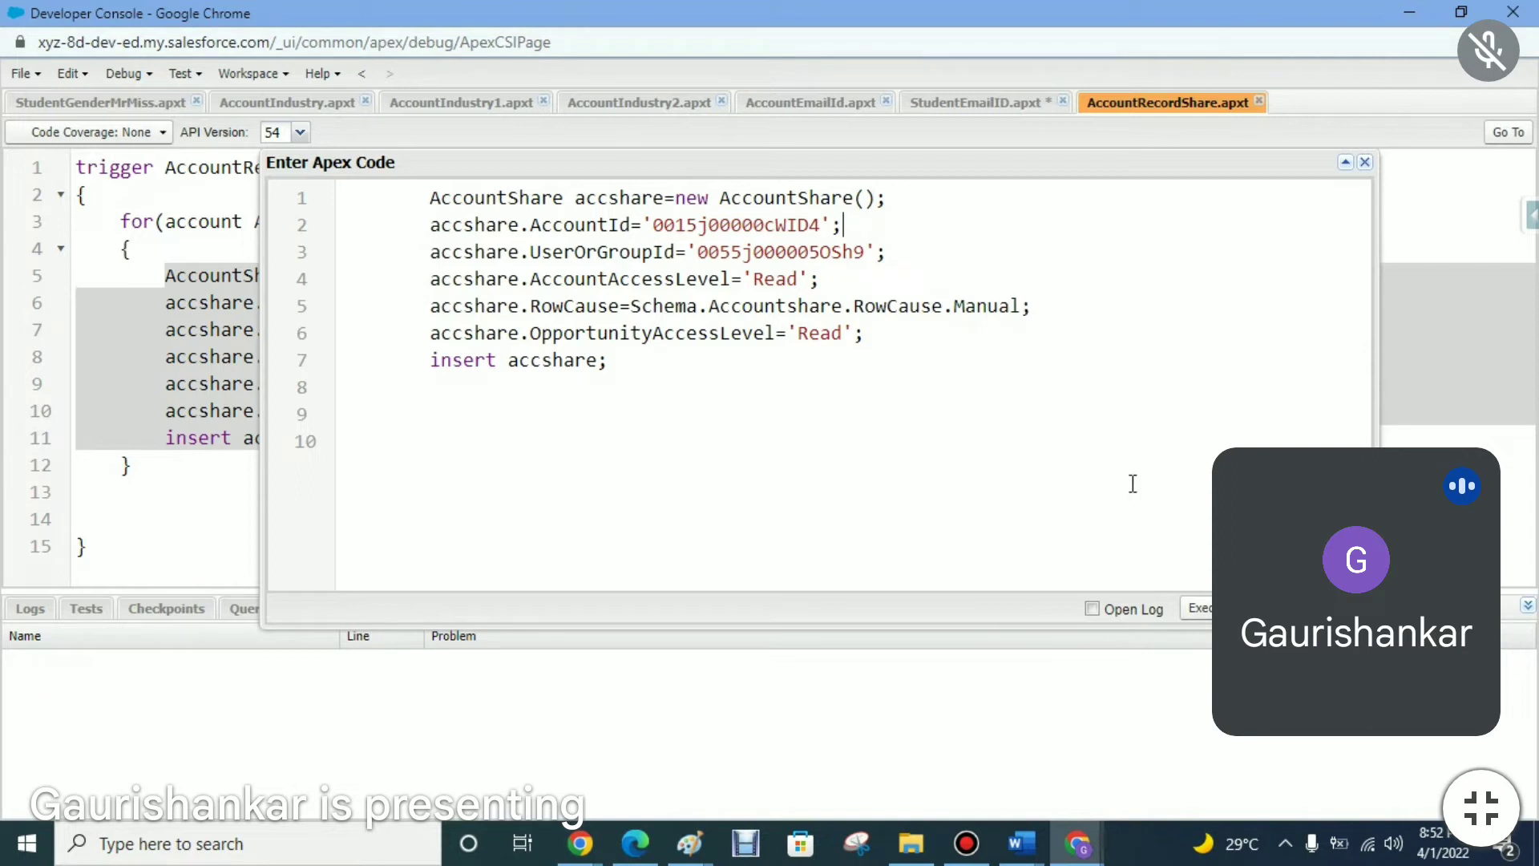
# - Return to the new account's record page in Chrome and switch to Salesforce Classic
pyautogui.moveTo(1078, 848)
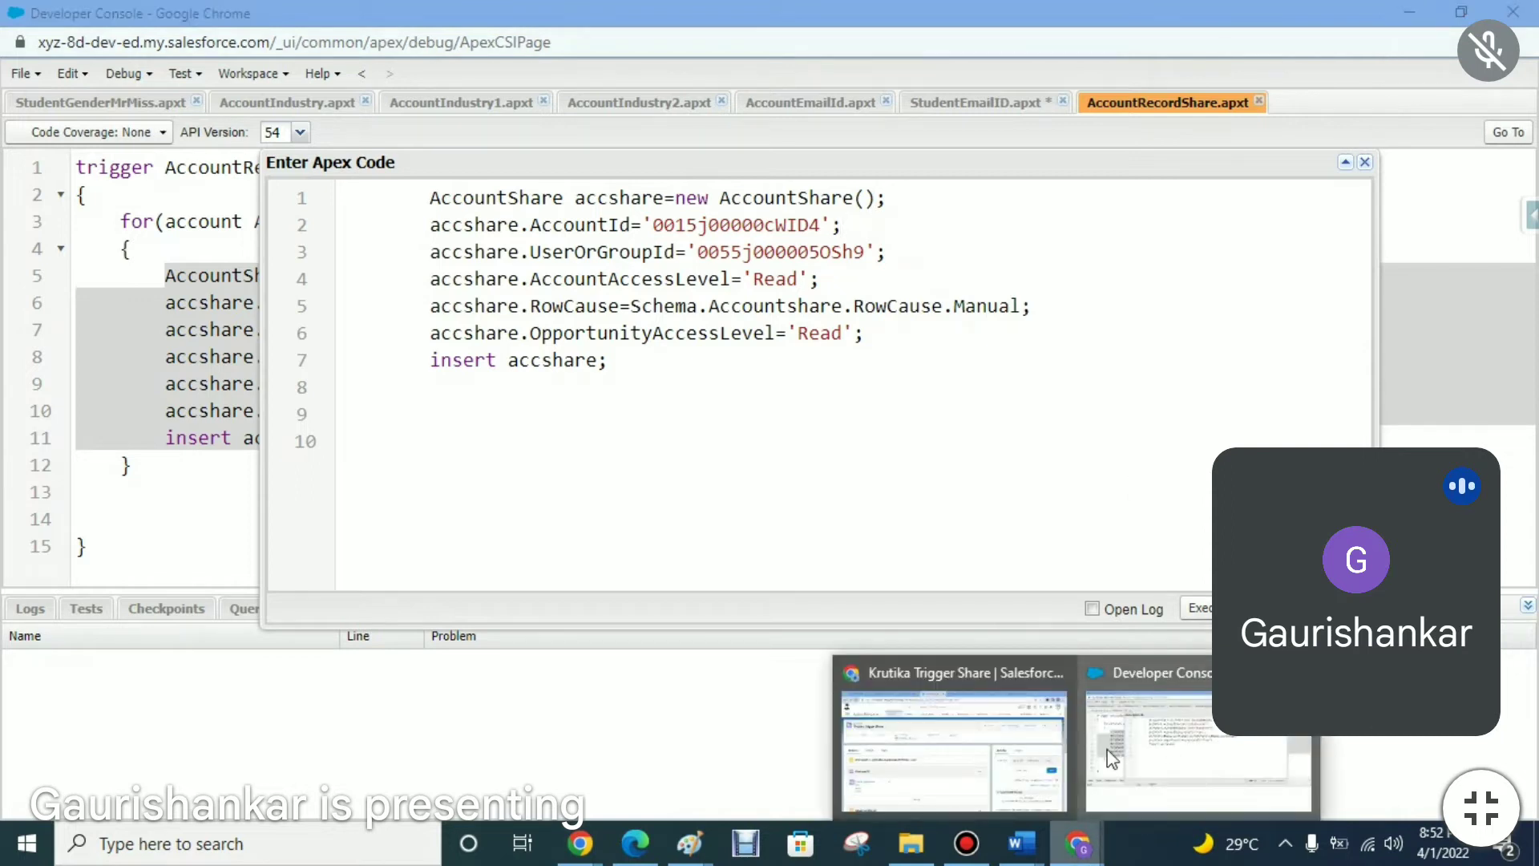
pyautogui.click(940, 771)
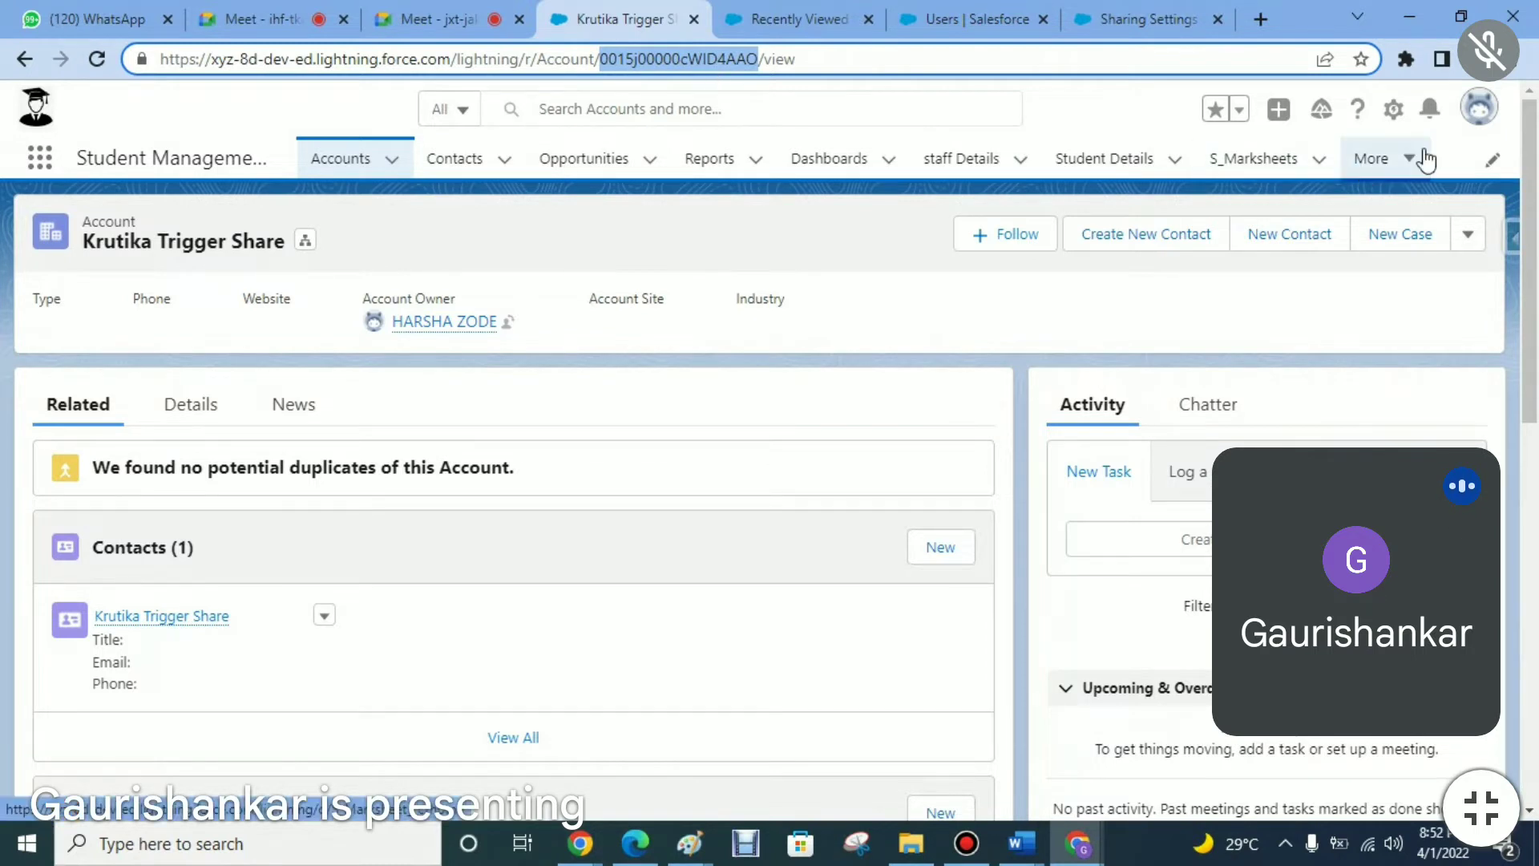
pyautogui.click(1479, 110)
pyautogui.click(1479, 110)
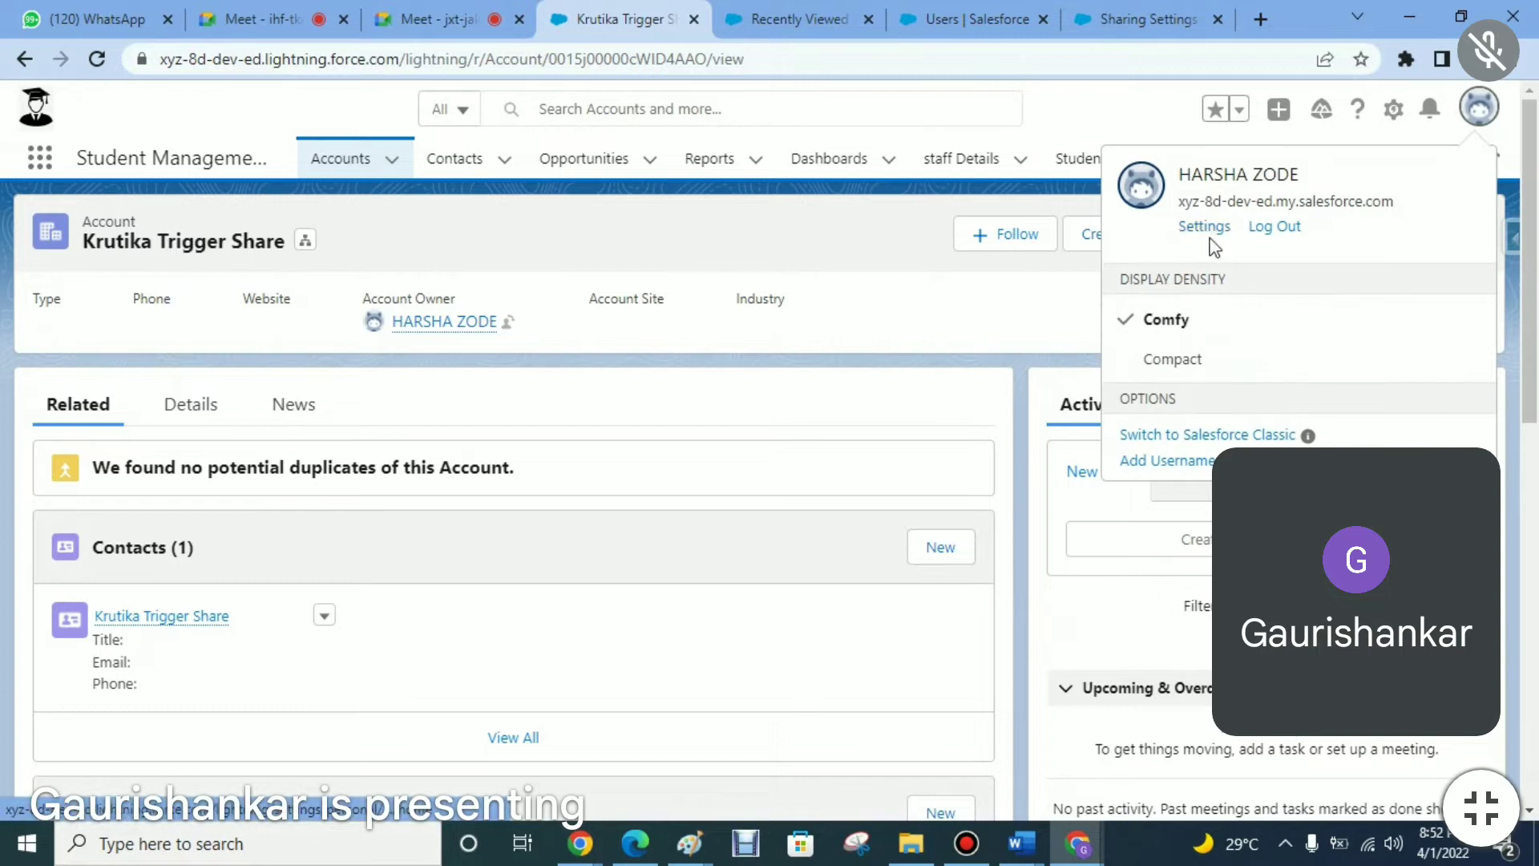
pyautogui.click(1209, 435)
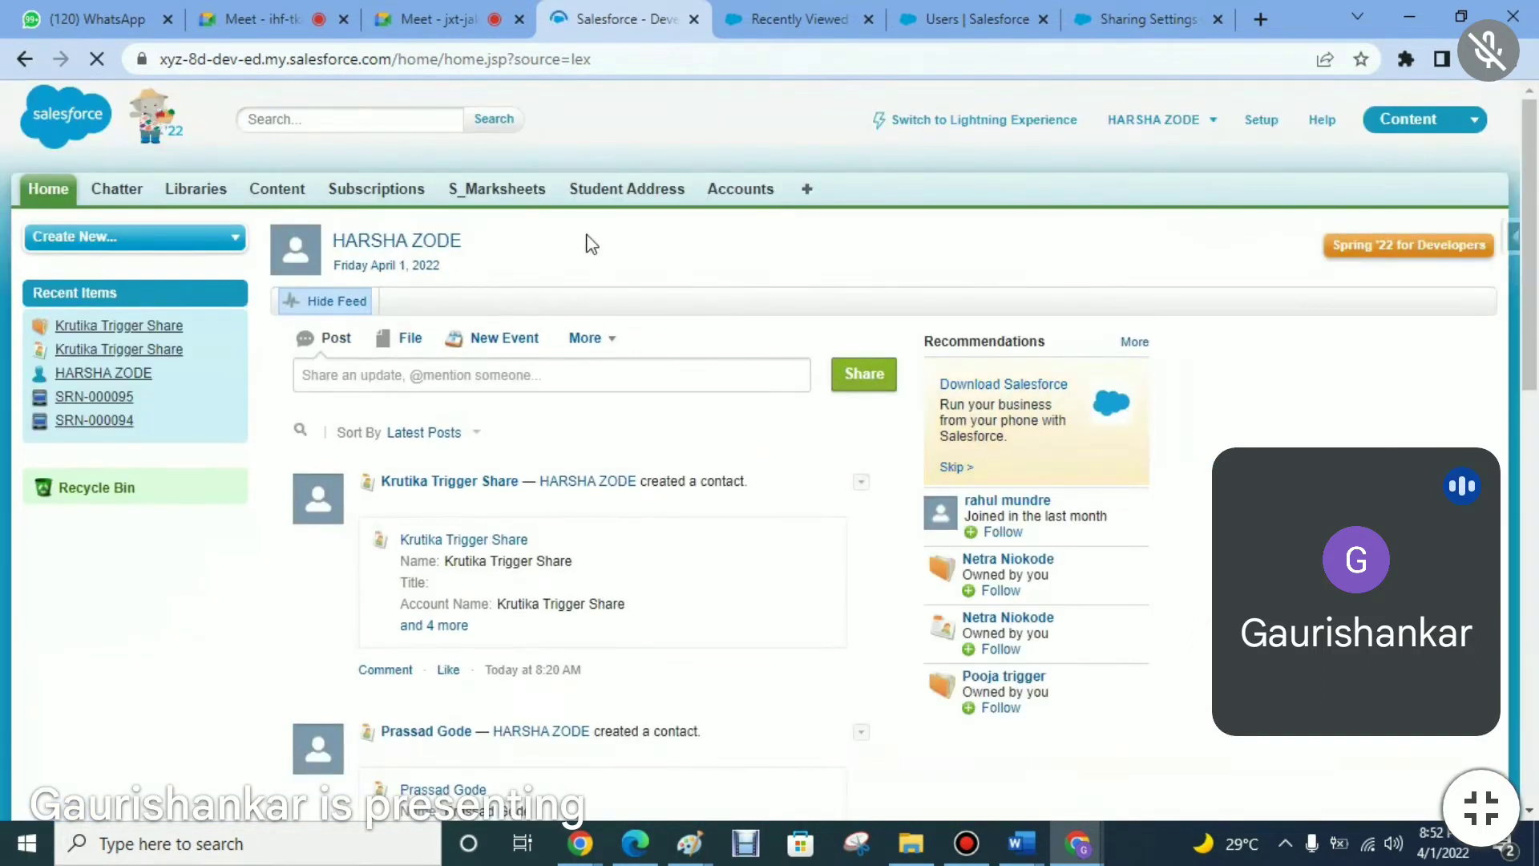
# - Open the new Trigger Share account from the All Accounts list and dismiss the Social Accounts tip
pyautogui.click(749, 197)
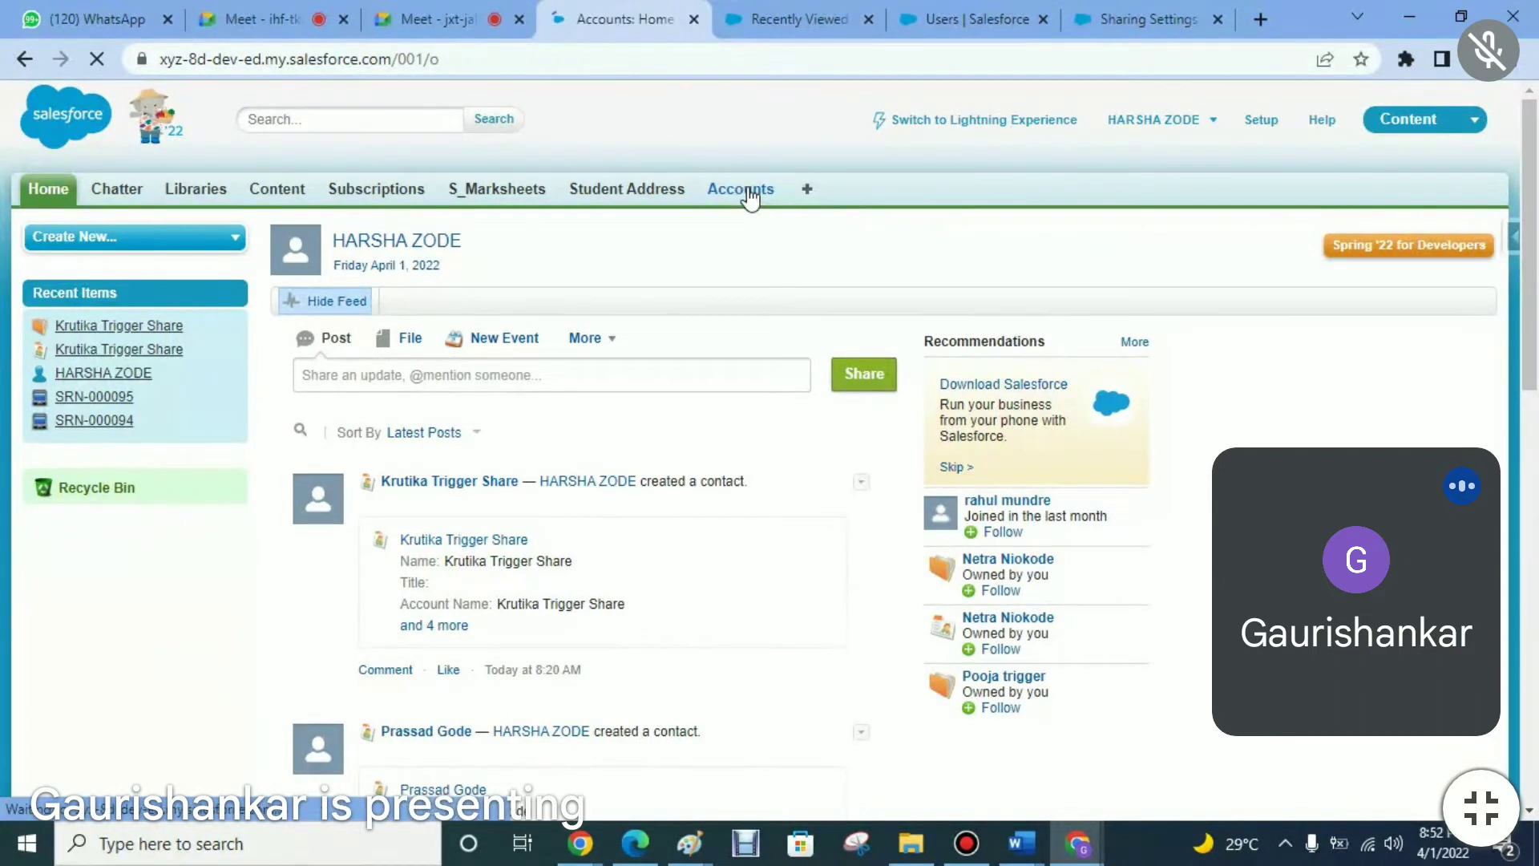
pyautogui.click(598, 305)
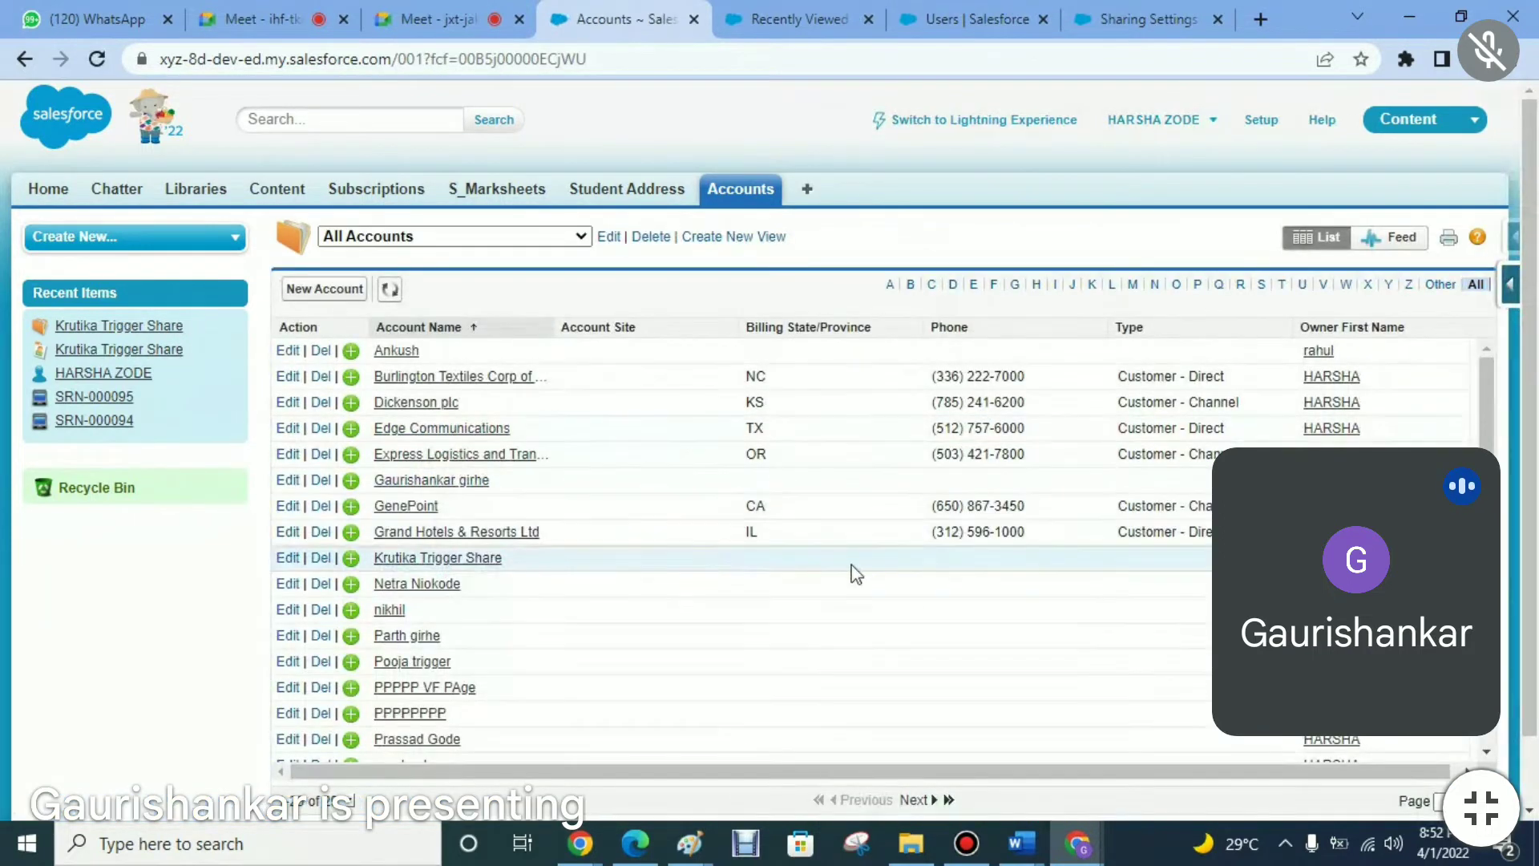
pyautogui.doubleClick(460, 561)
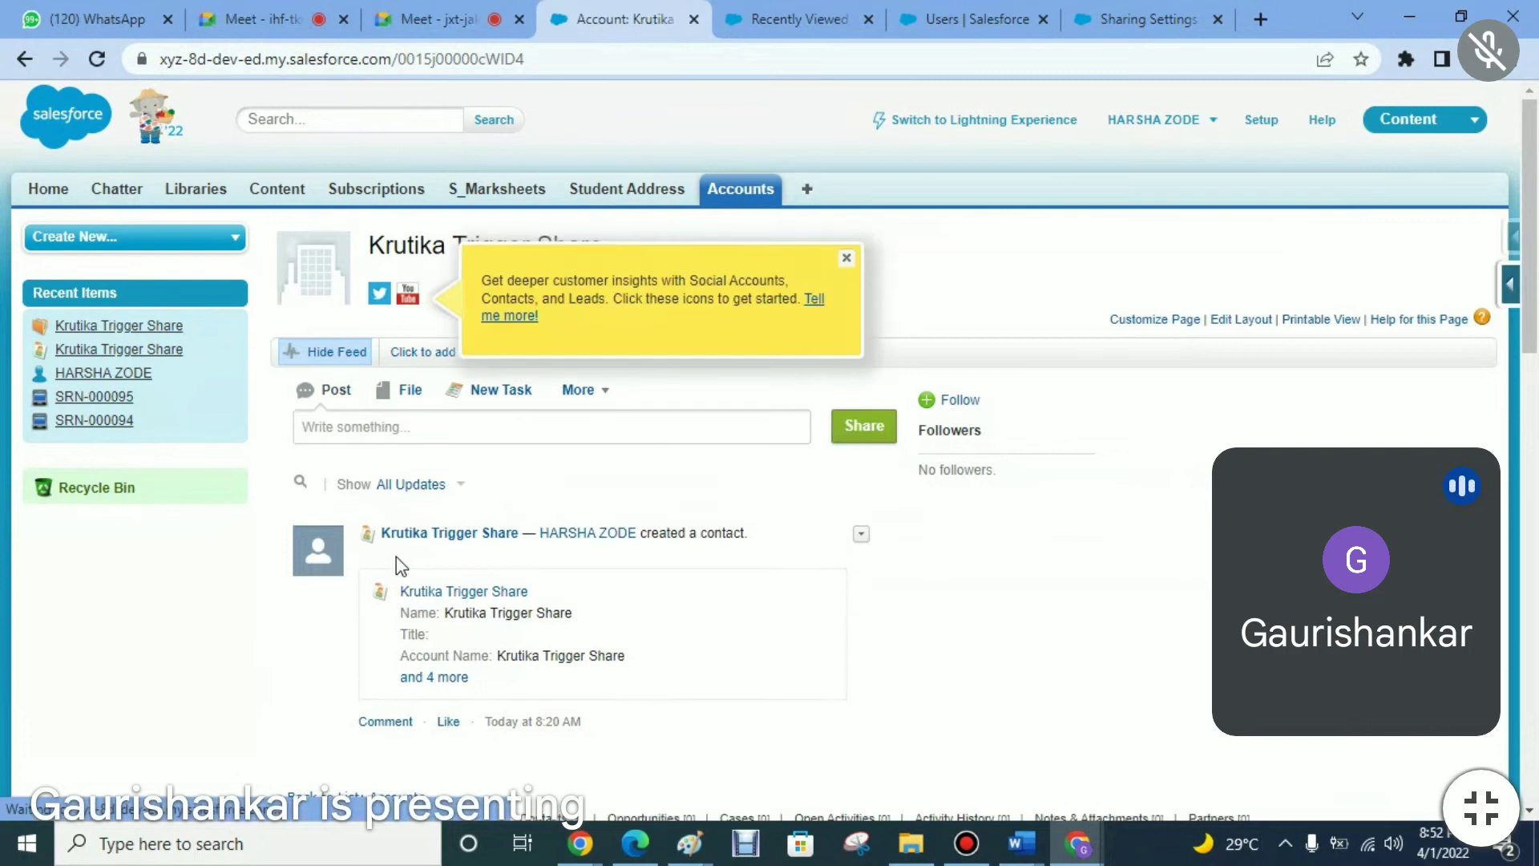
pyautogui.click(846, 257)
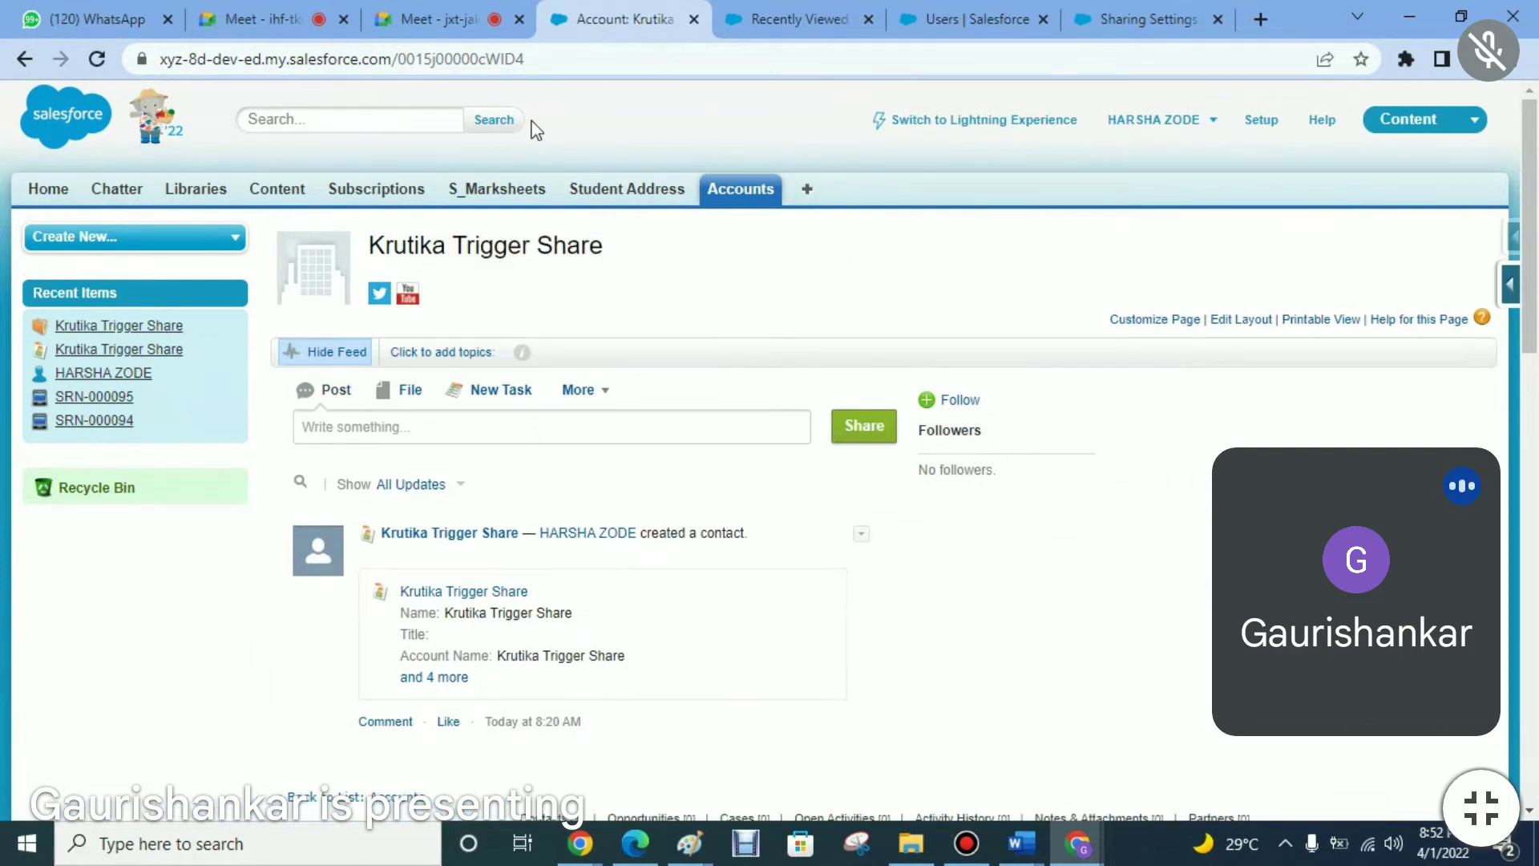
# - Copy the 15-character record ID from the account's Classic page URL and switch back to Lightning Experience
pyautogui.doubleClick(451, 58)
pyautogui.hotkey('ctrl', 'c')
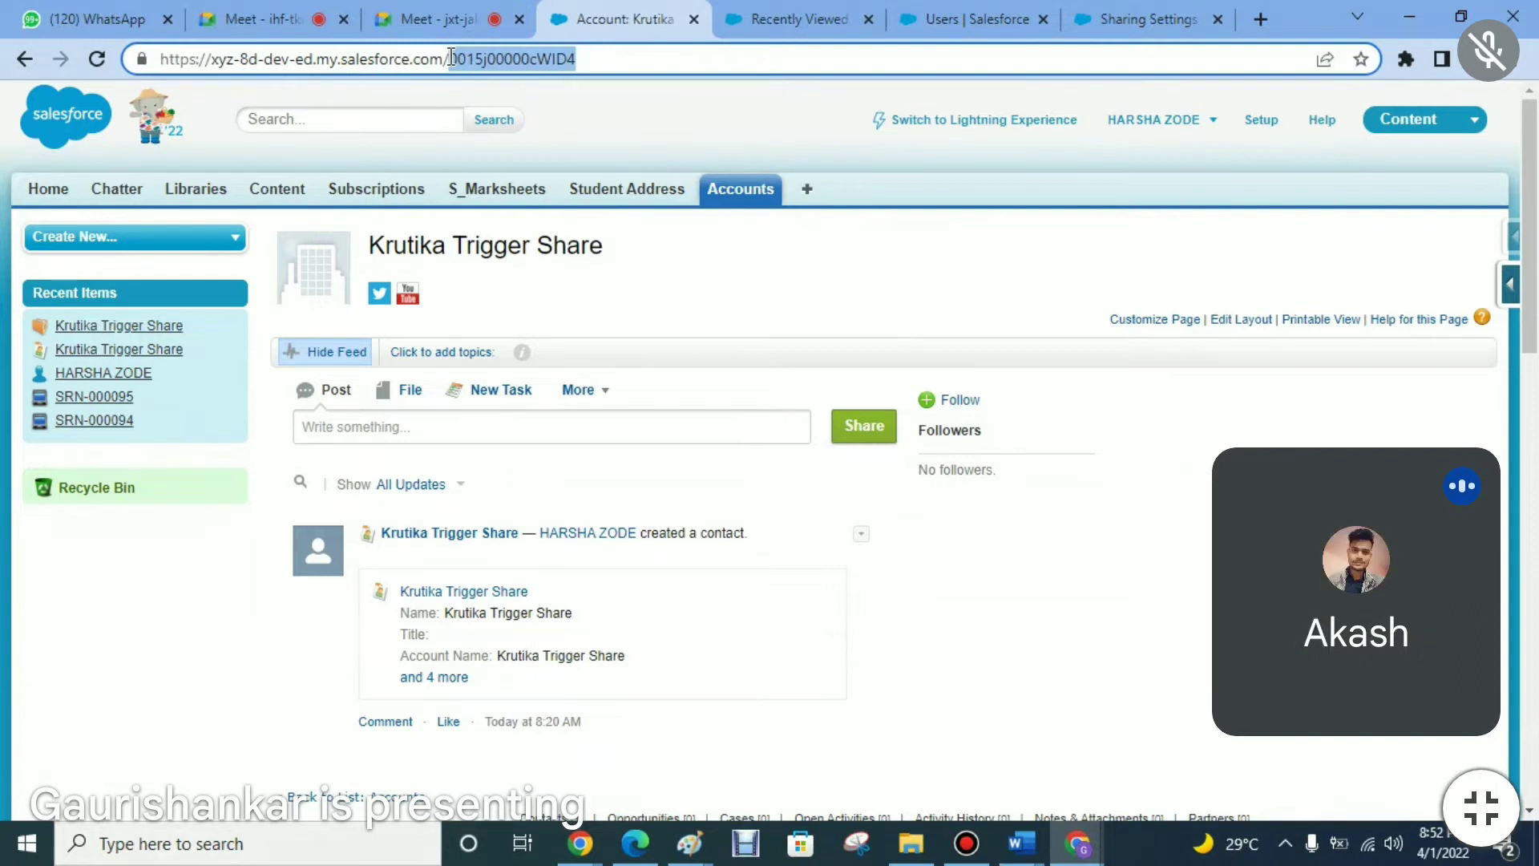
pyautogui.click(948, 129)
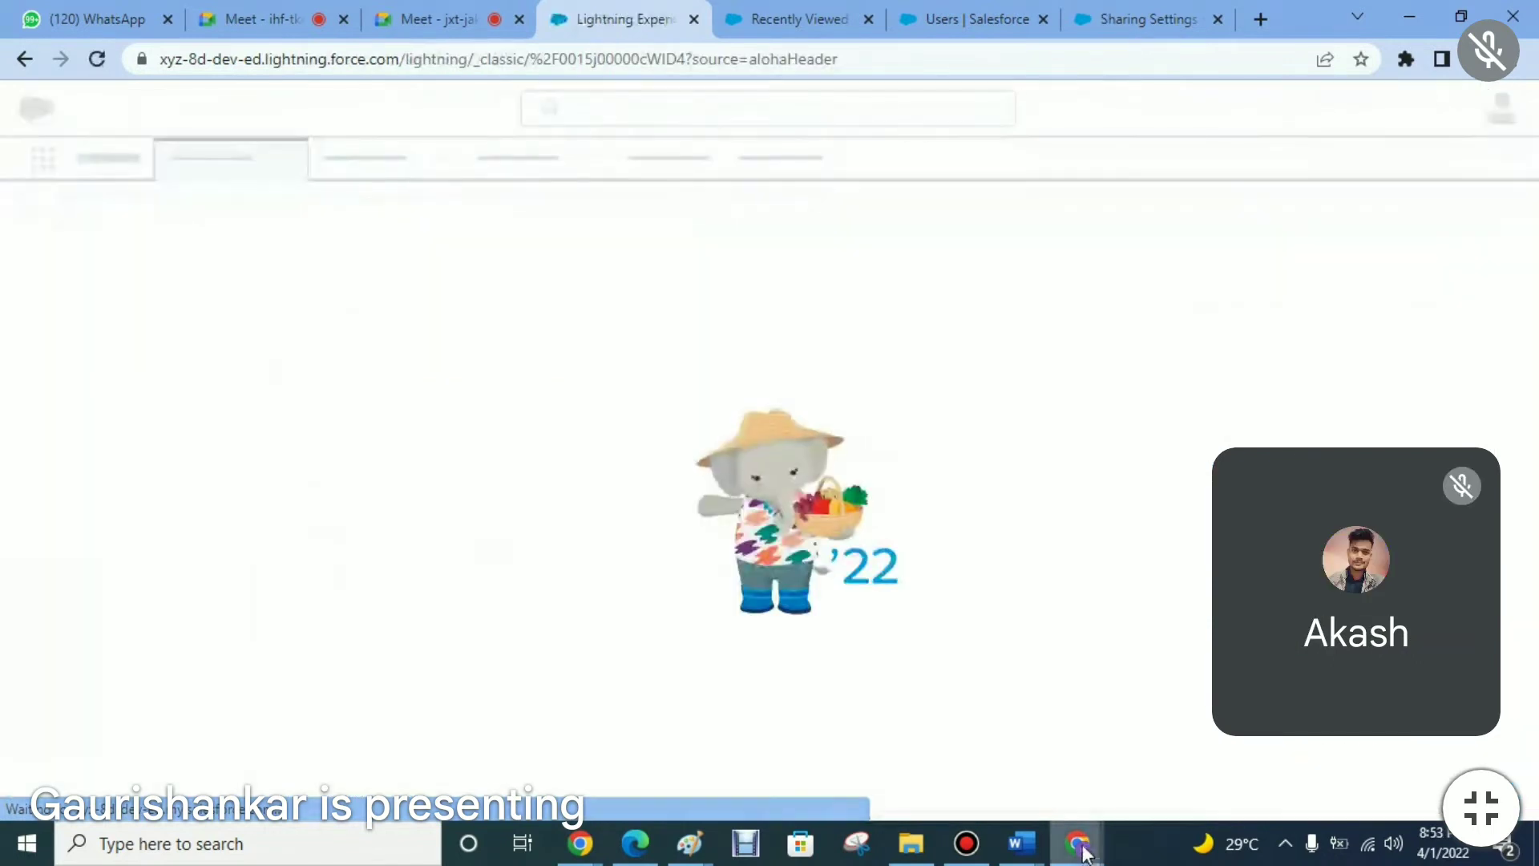
# - In the Developer Console, paste the copied ID as a comment beside the AccountId value for comparison and delete it again
pyautogui.moveTo(1085, 833)
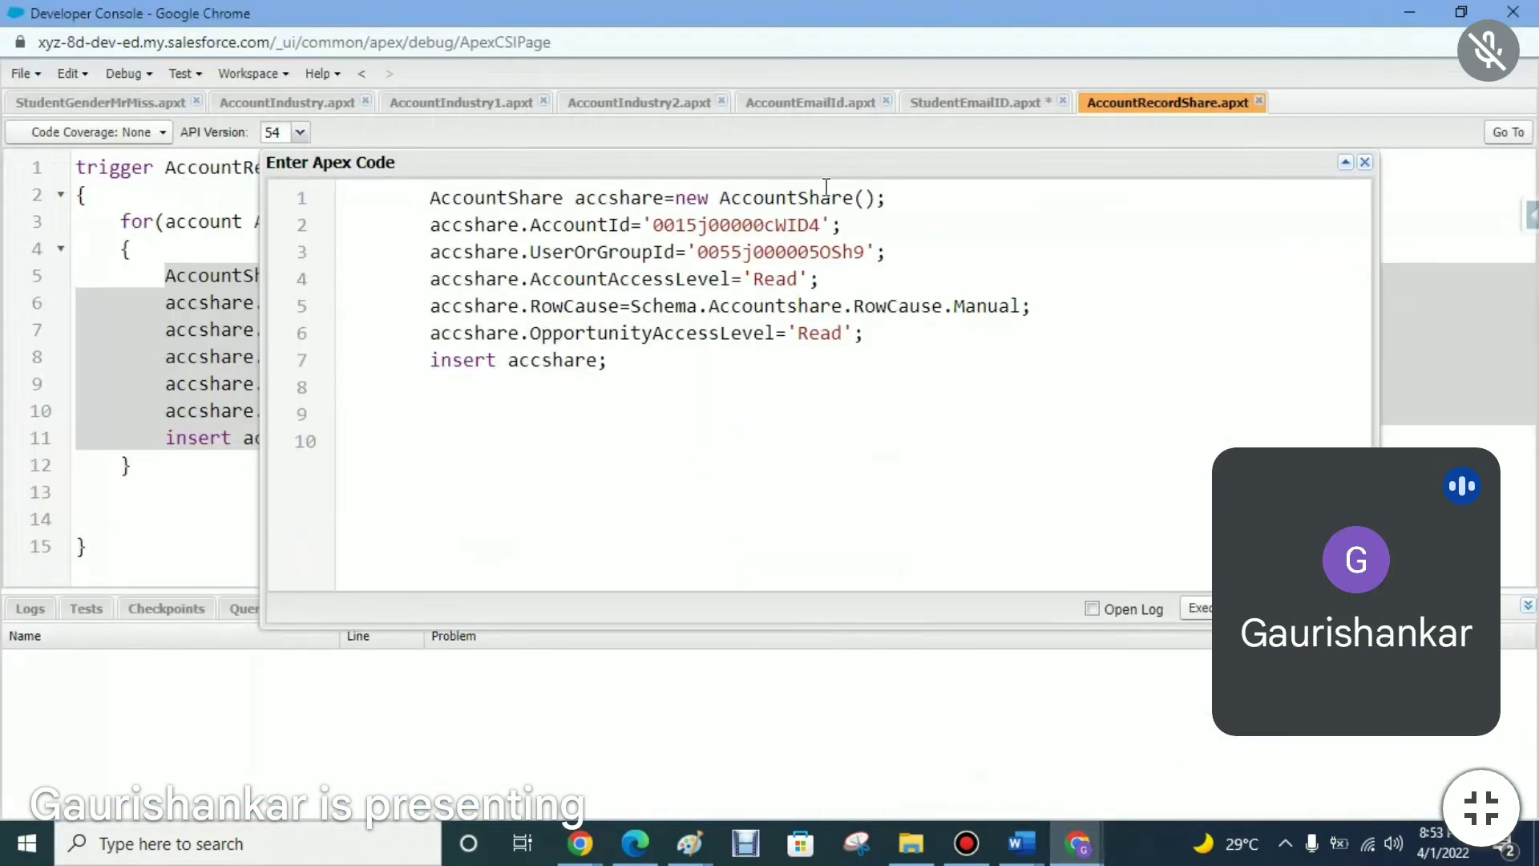
pyautogui.write('//')
pyautogui.hotkey('ctrl', 'v')
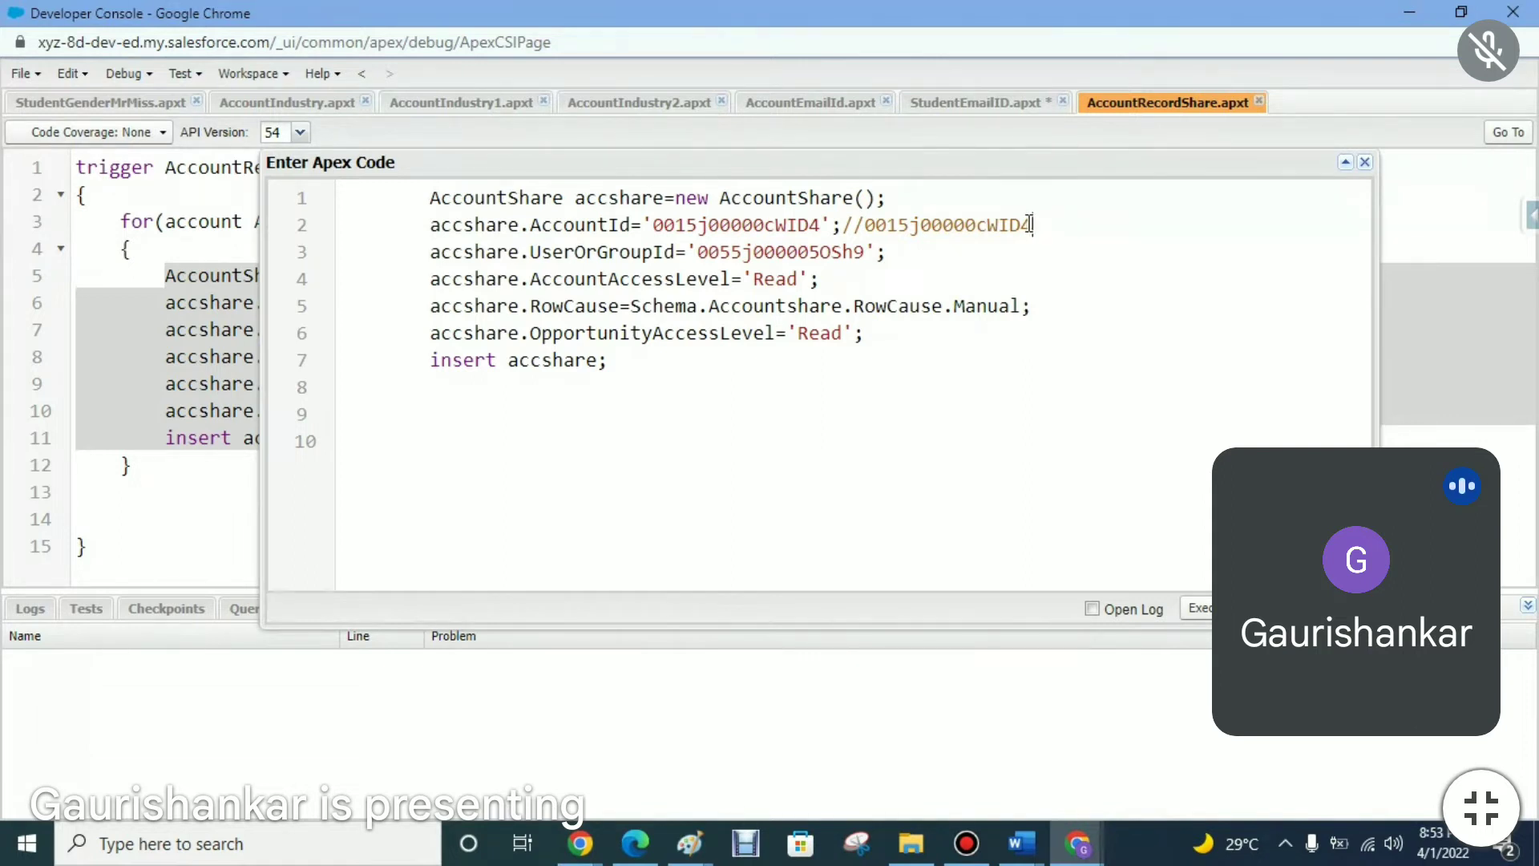
pyautogui.moveTo(1028, 224); pyautogui.dragTo(845, 229)
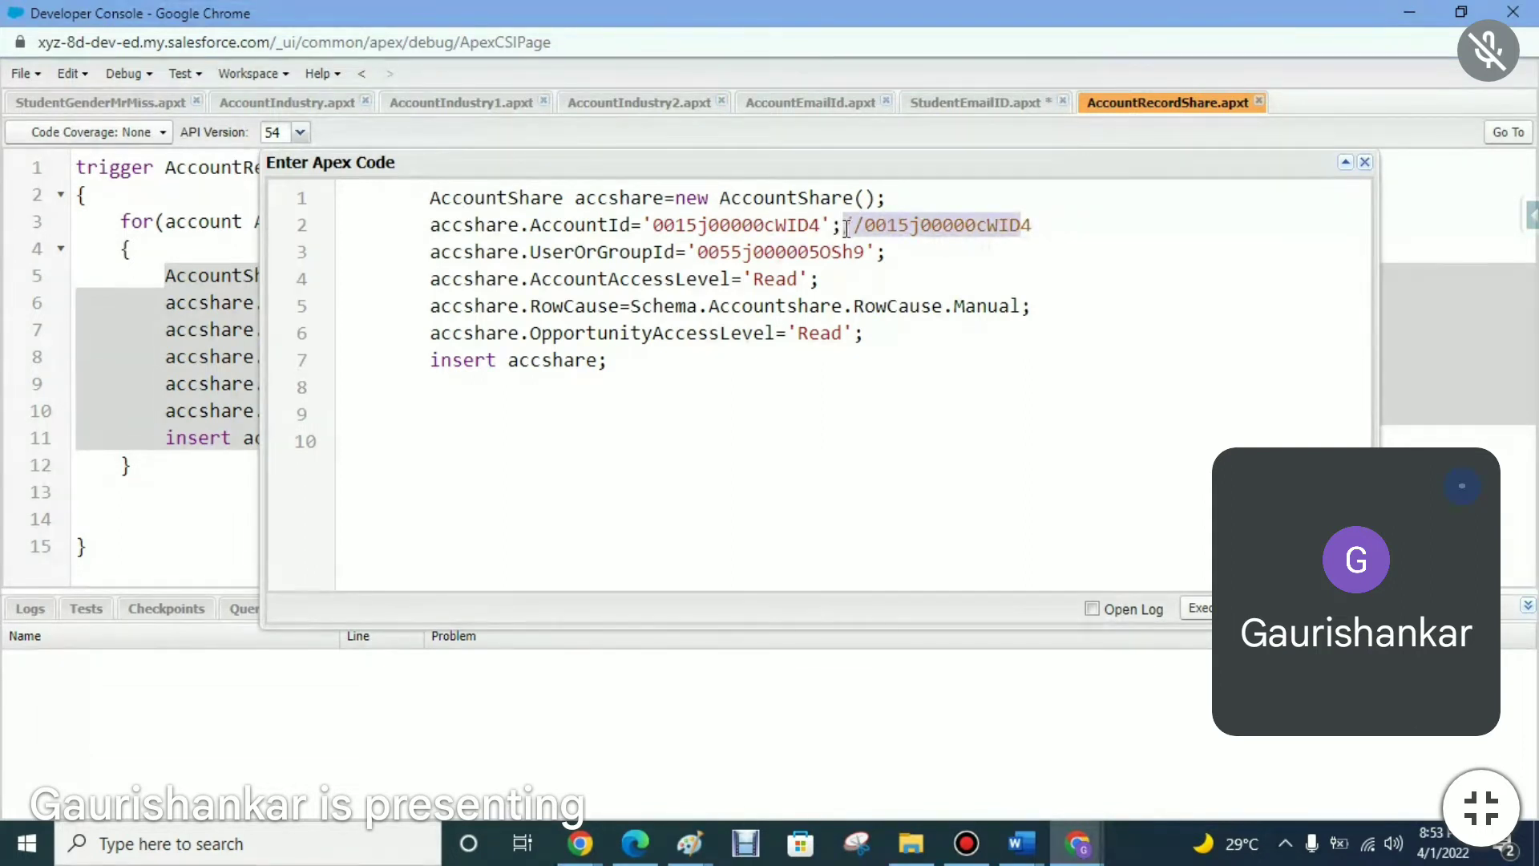
pyautogui.press('BackSpace')
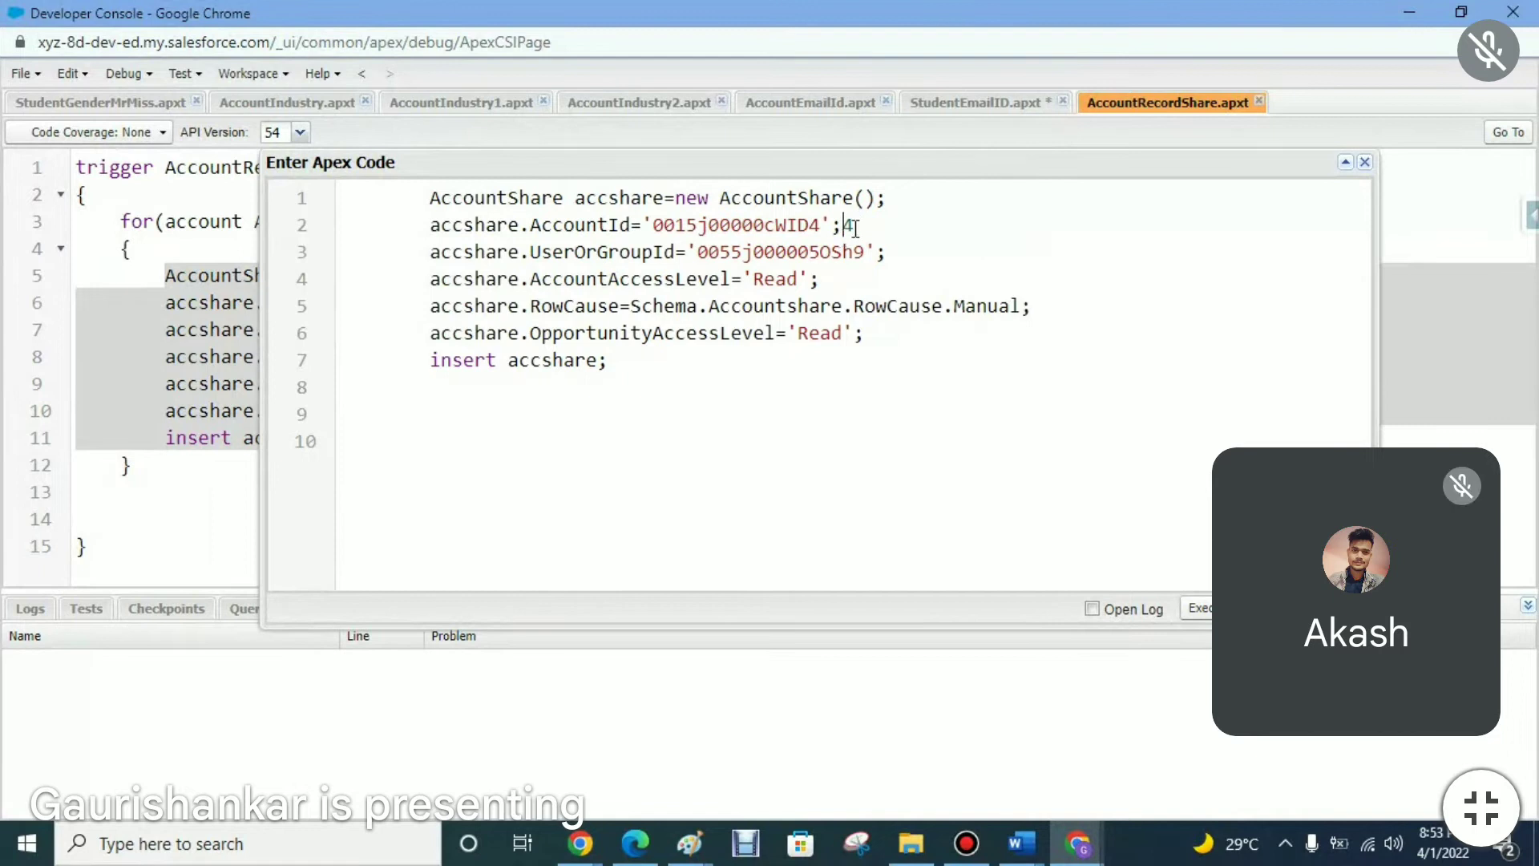
pyautogui.doubleClick(844, 224)
pyautogui.press('BackSpace')
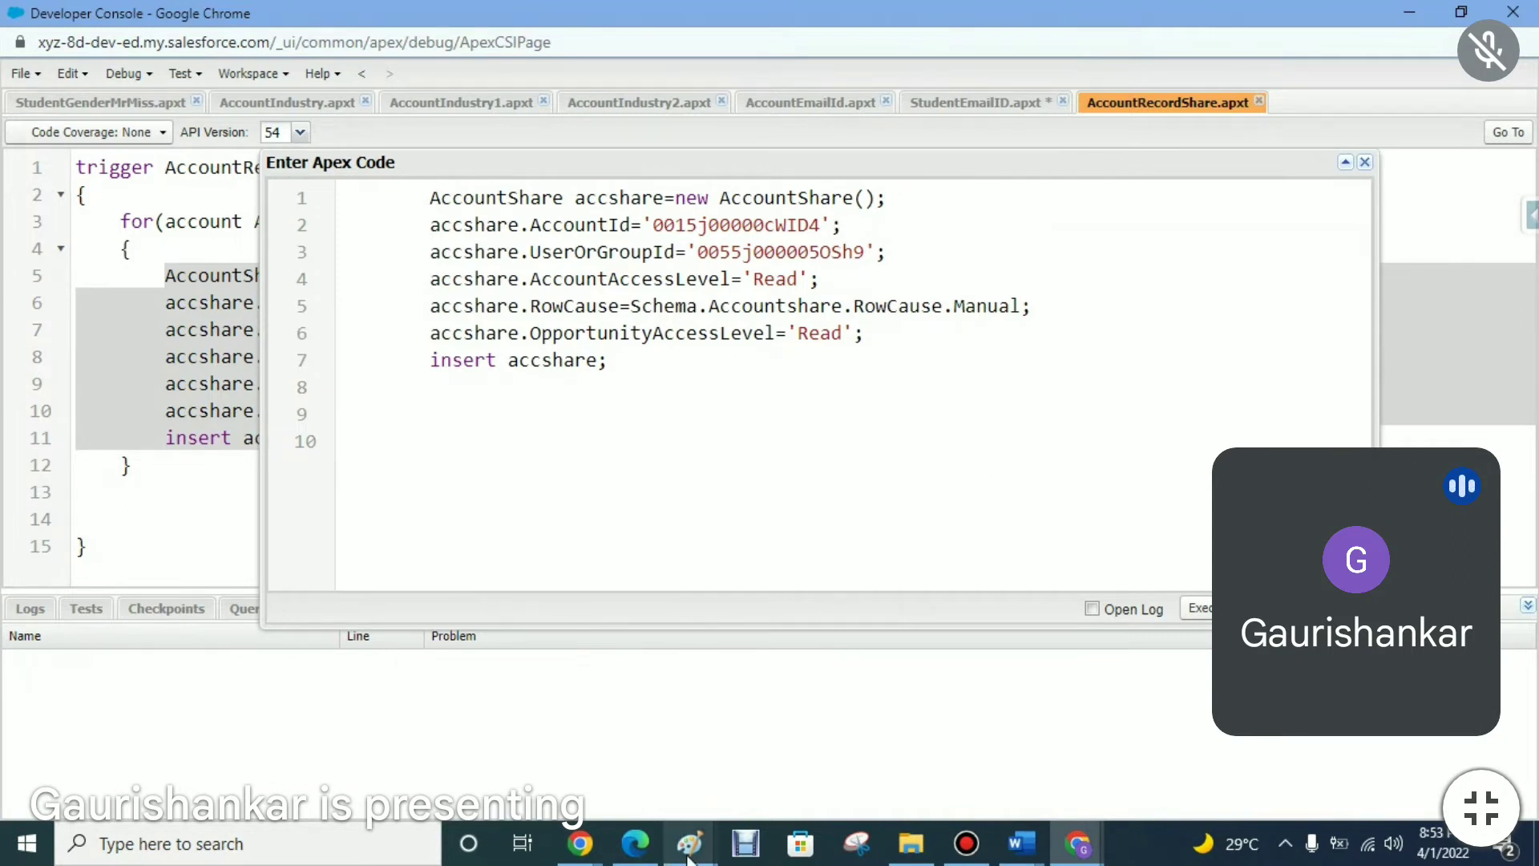
# - View the record sharing diagram in Paint and return to the Developer Console
pyautogui.moveTo(686, 856)
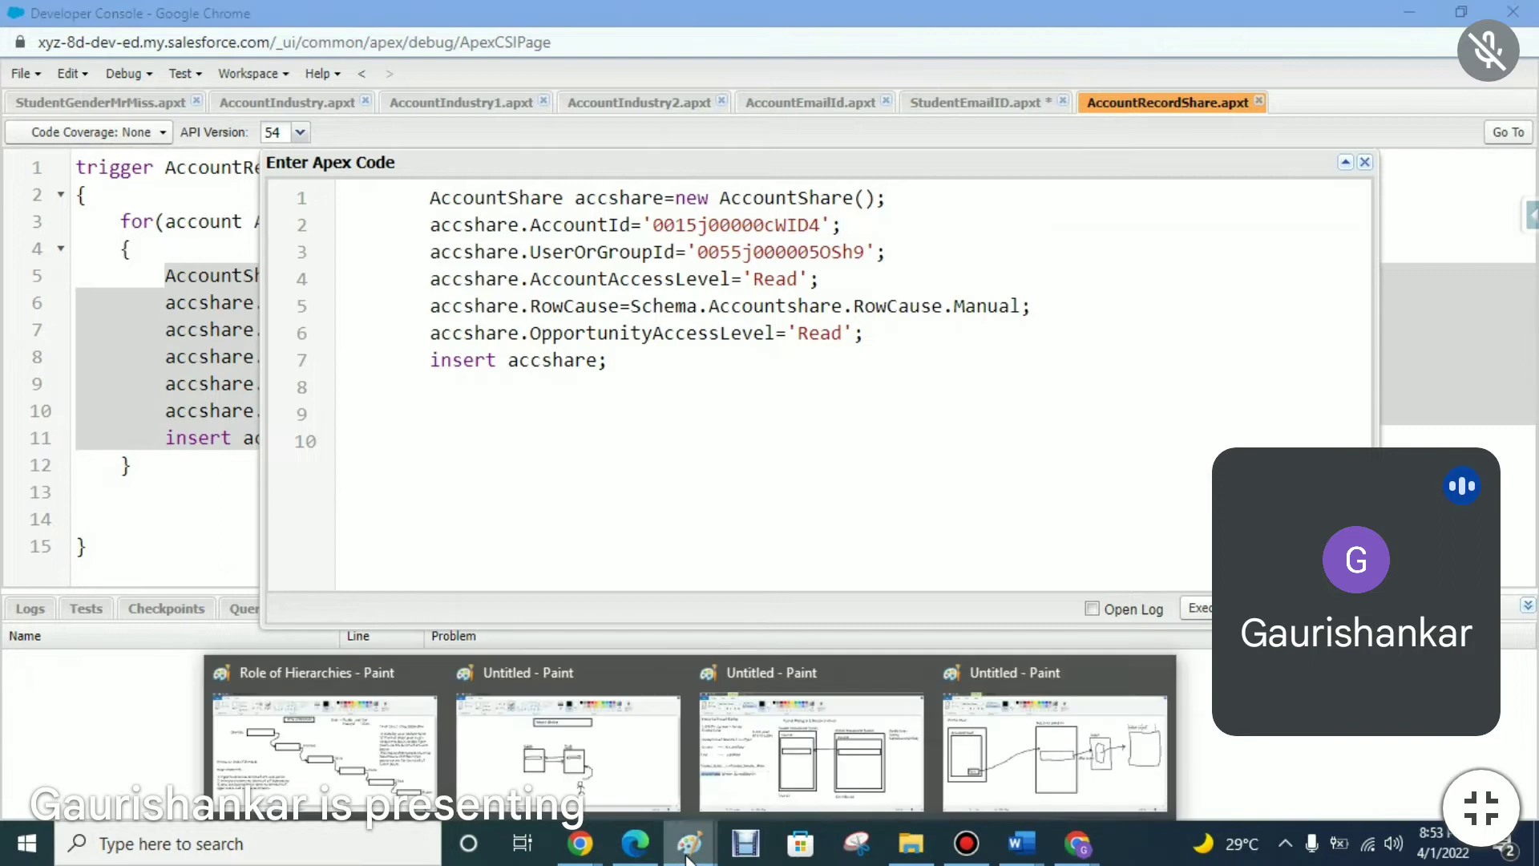
pyautogui.click(806, 766)
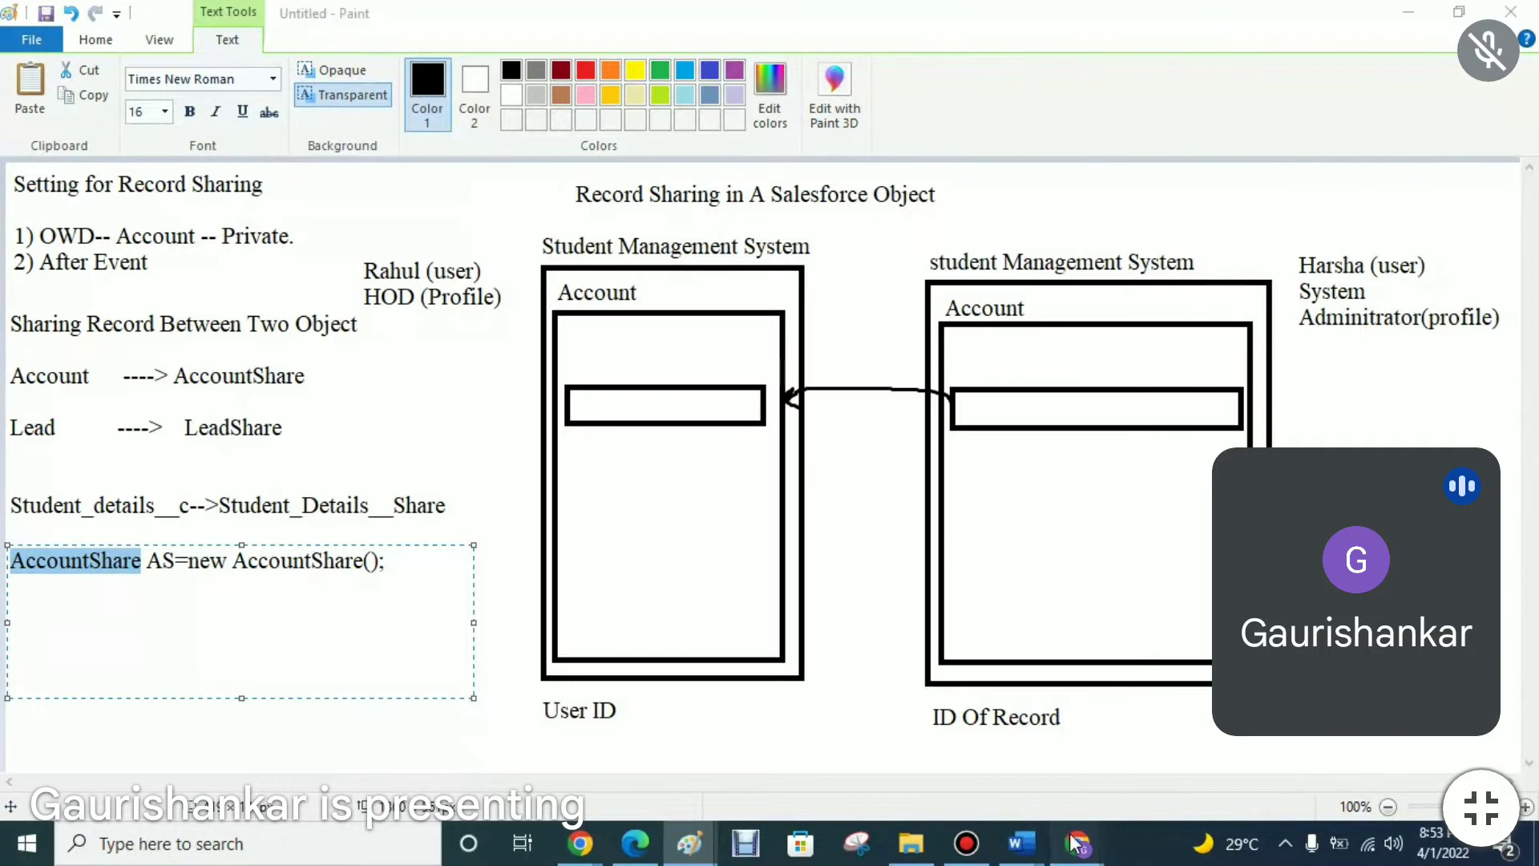
pyautogui.moveTo(1073, 841)
pyautogui.click(1219, 754)
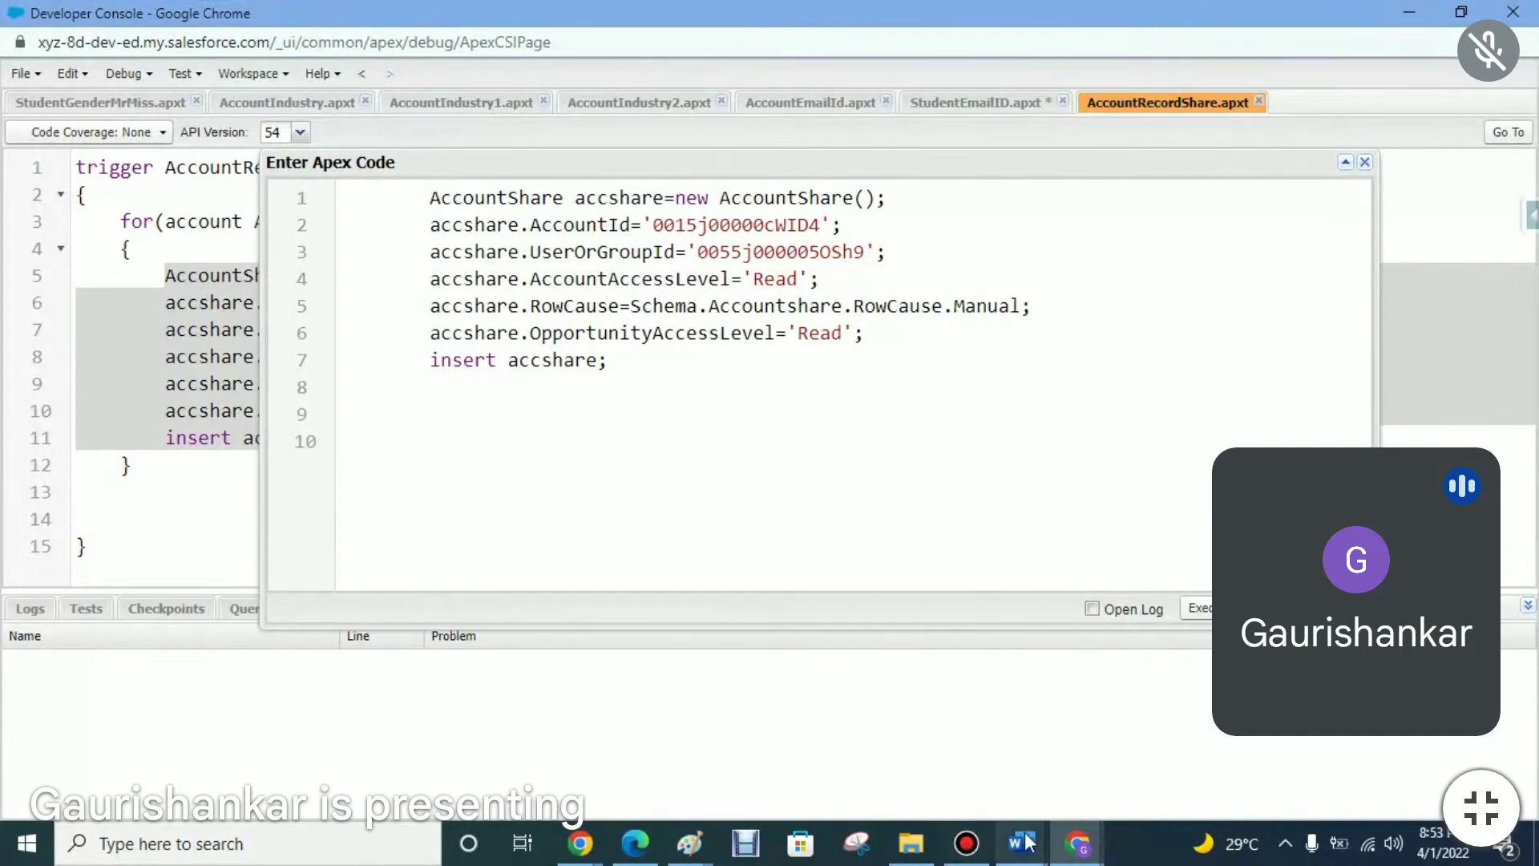
# - Go back to the account's Lightning page in Chrome and switch to Salesforce Classic again
pyautogui.moveTo(1092, 856)
pyautogui.click(965, 766)
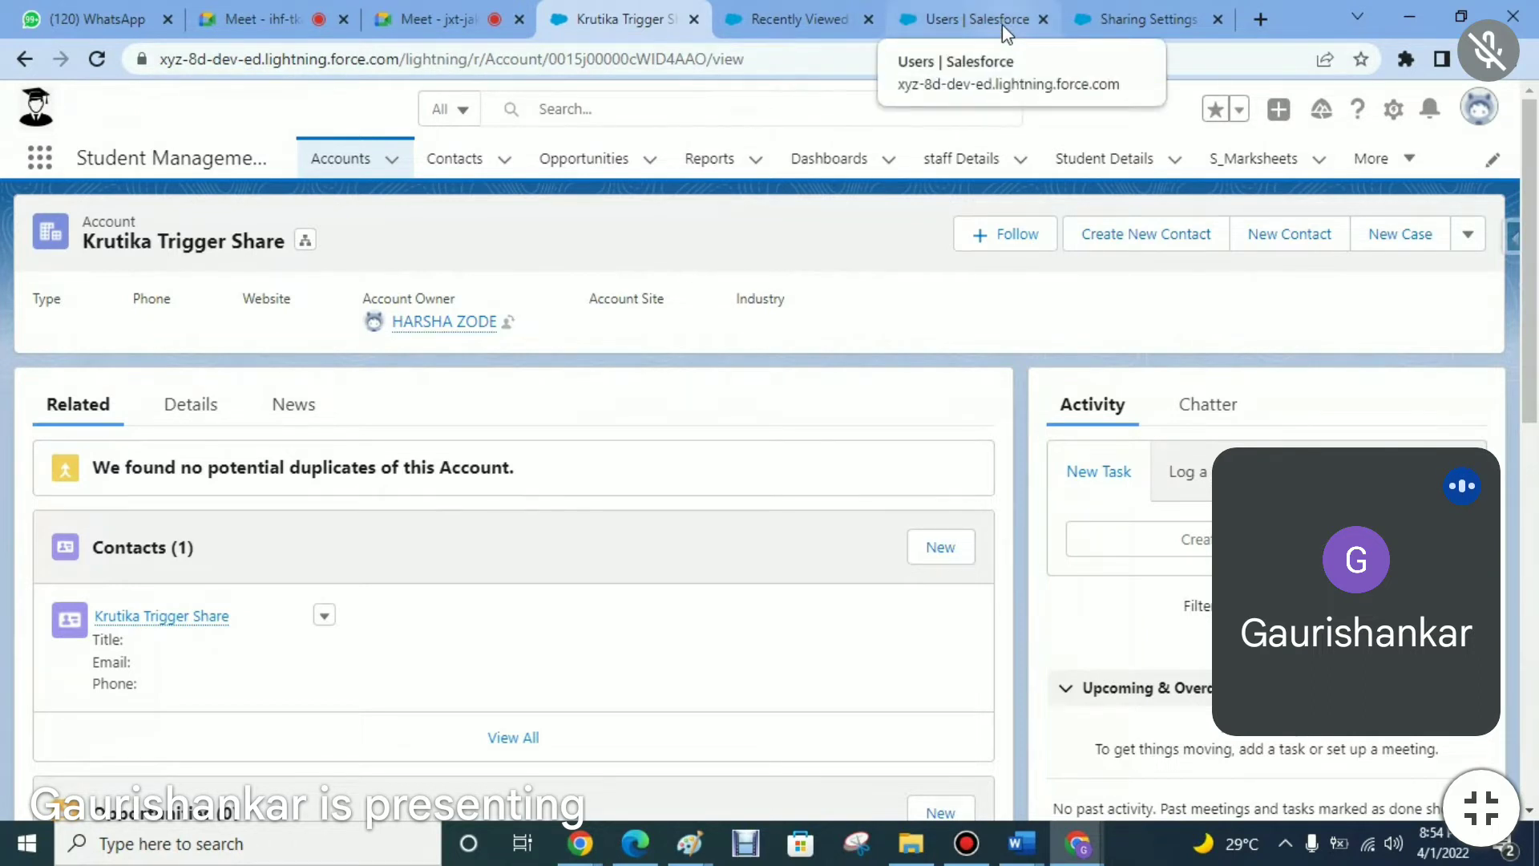
pyautogui.click(1475, 112)
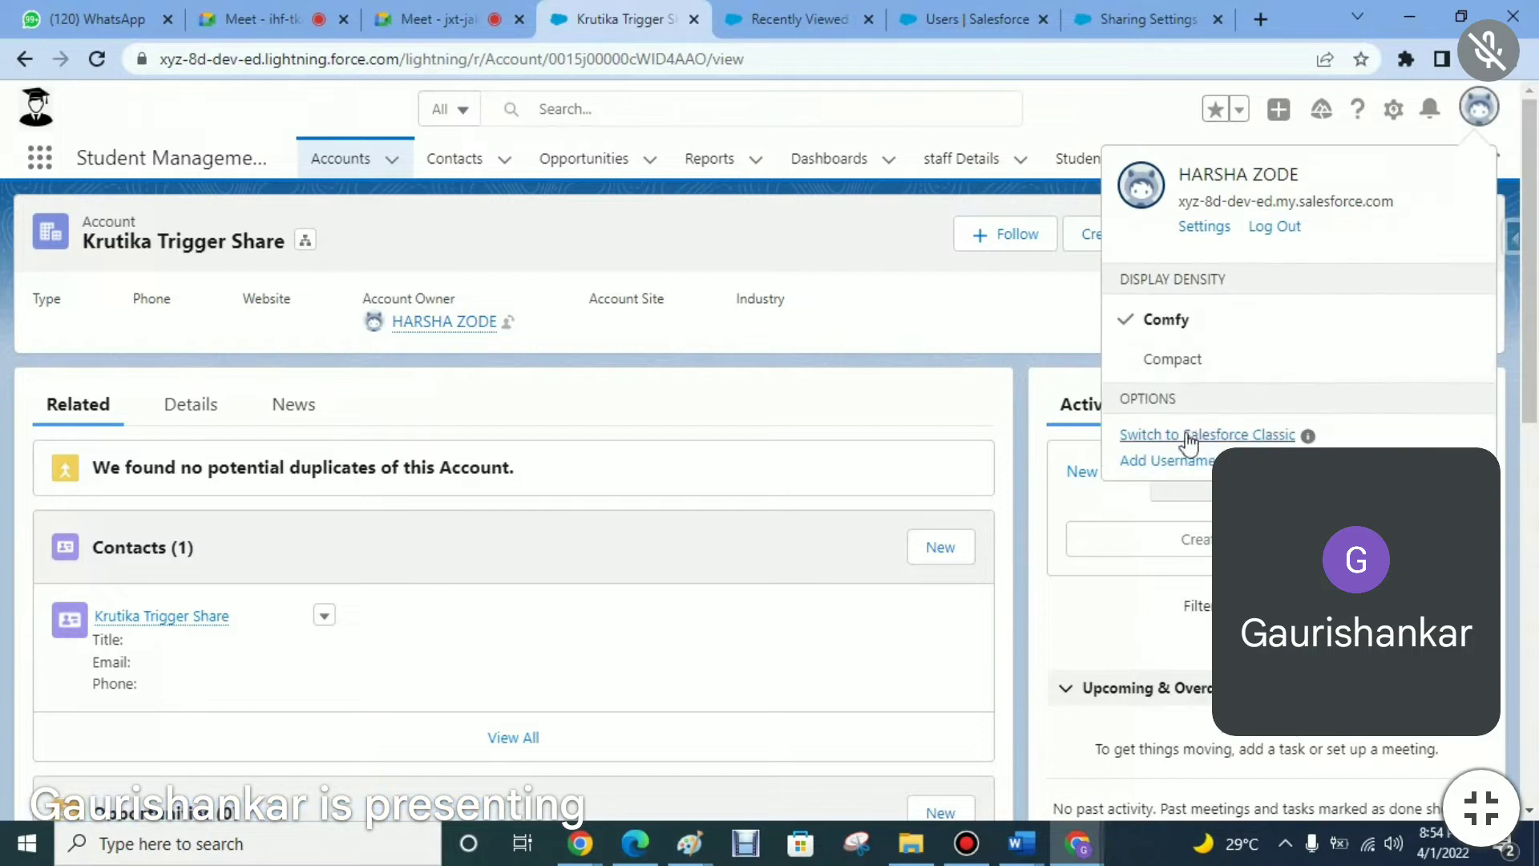
pyautogui.click(1189, 435)
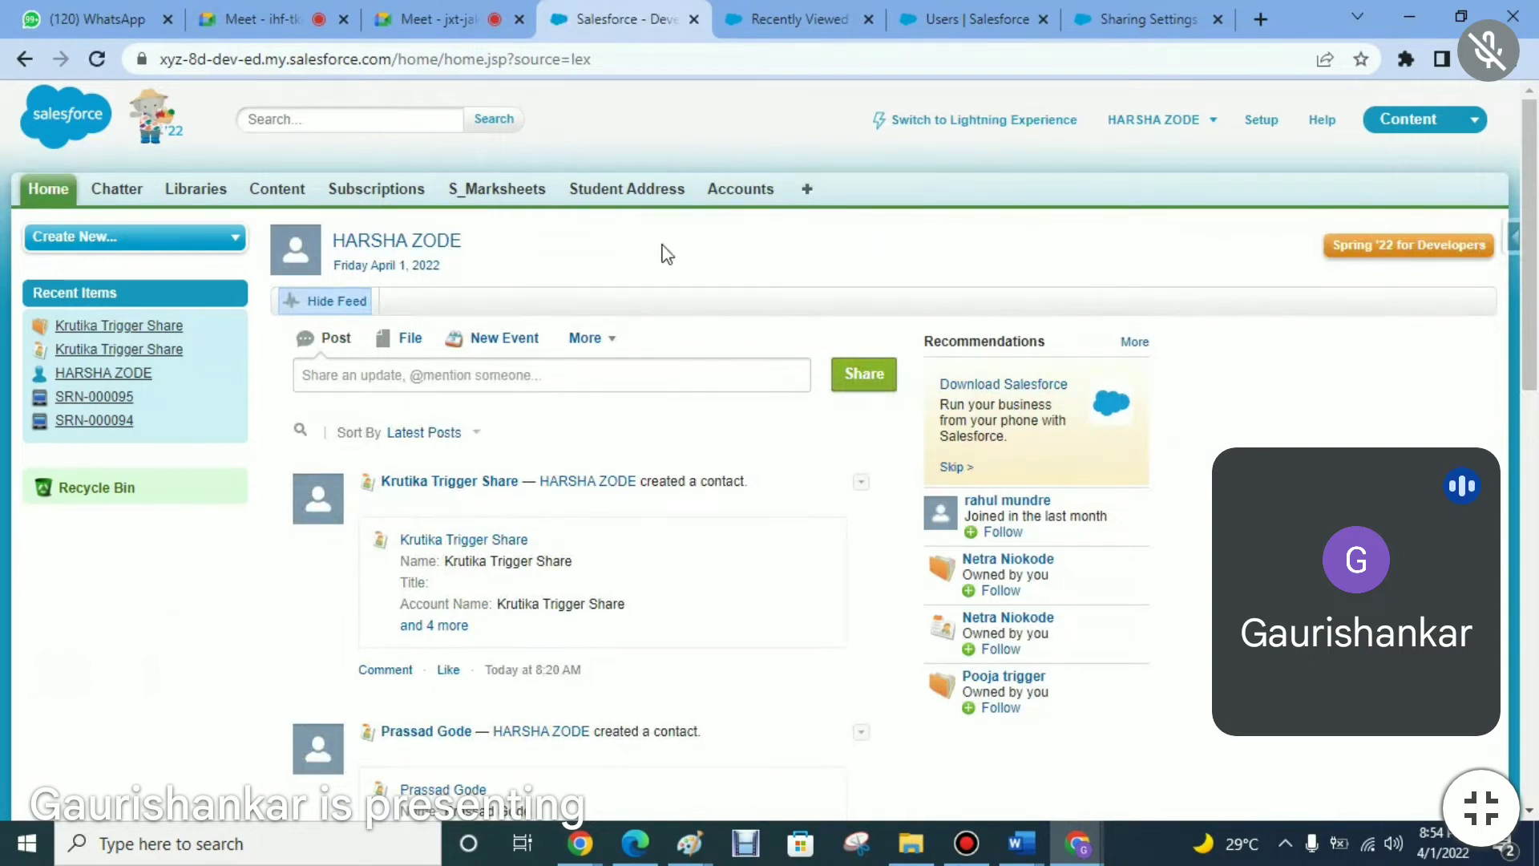
# - Open Setup, search it for "us" and open the Users list
pyautogui.click(1265, 122)
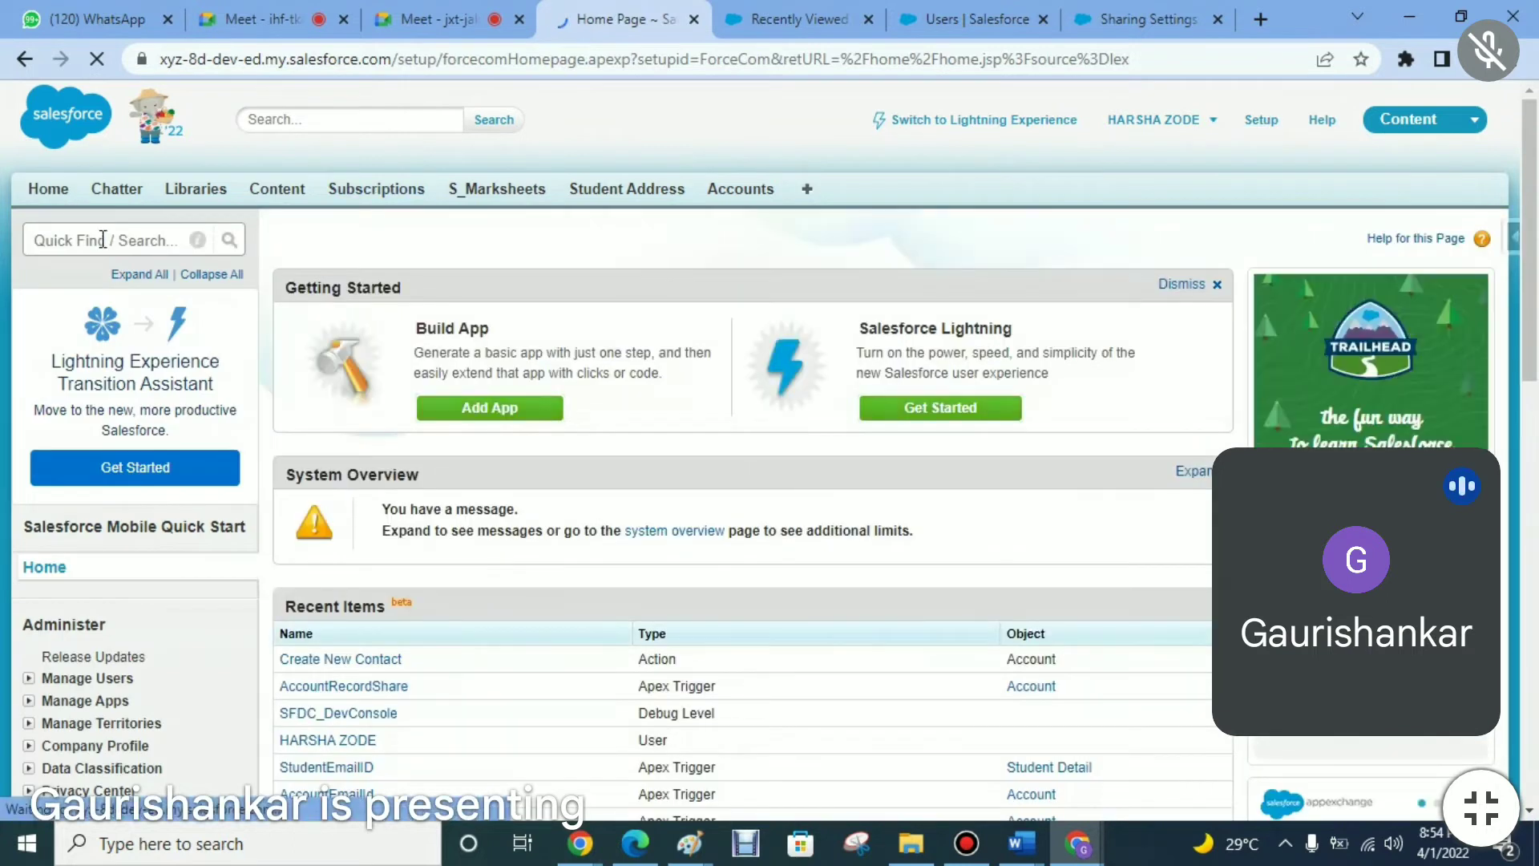
pyautogui.click(71, 238)
pyautogui.write('us')
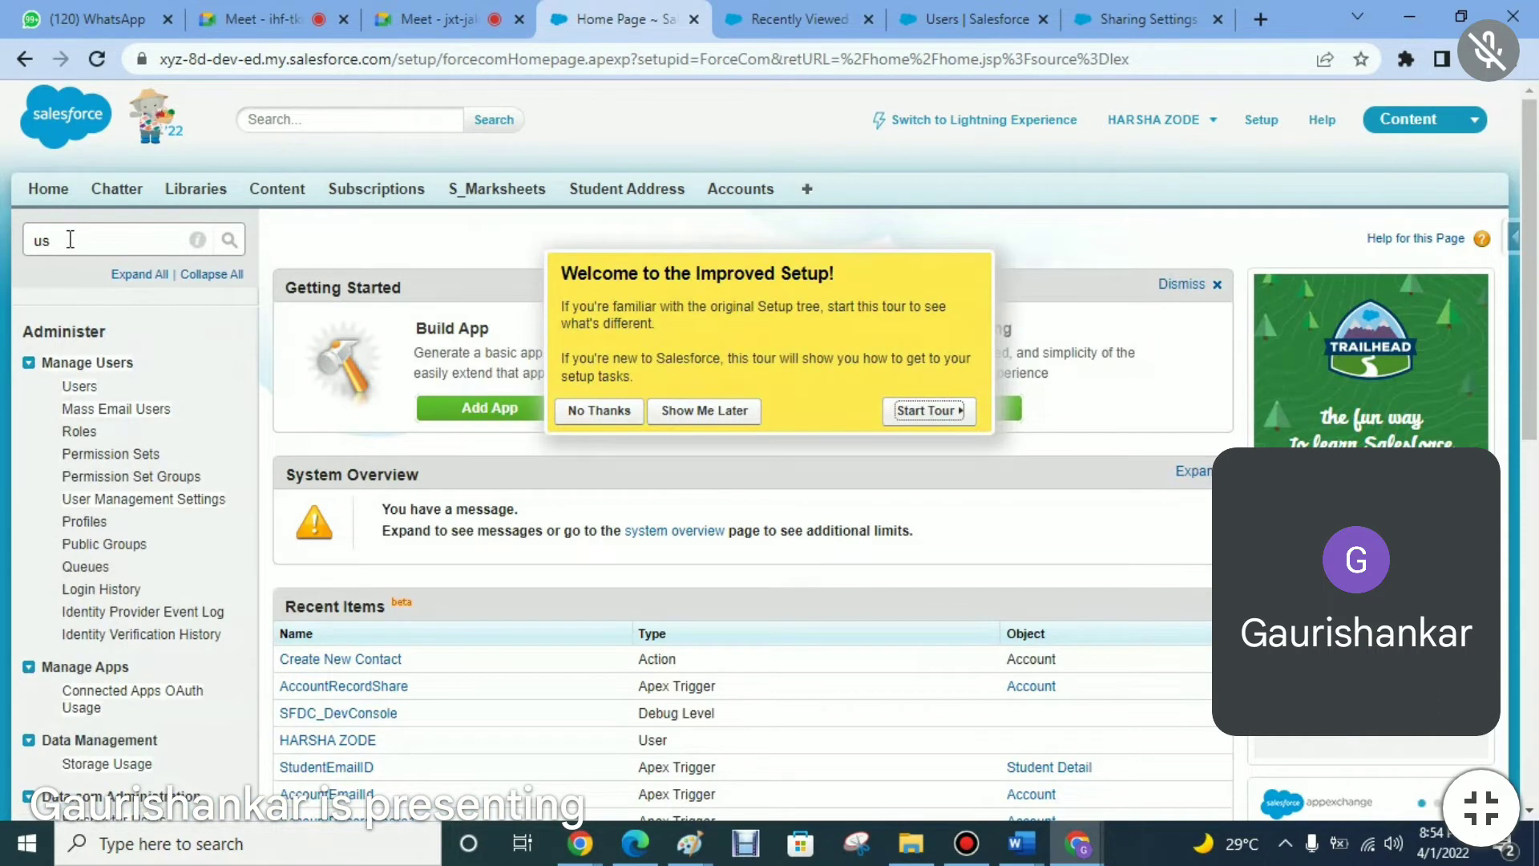
pyautogui.click(88, 388)
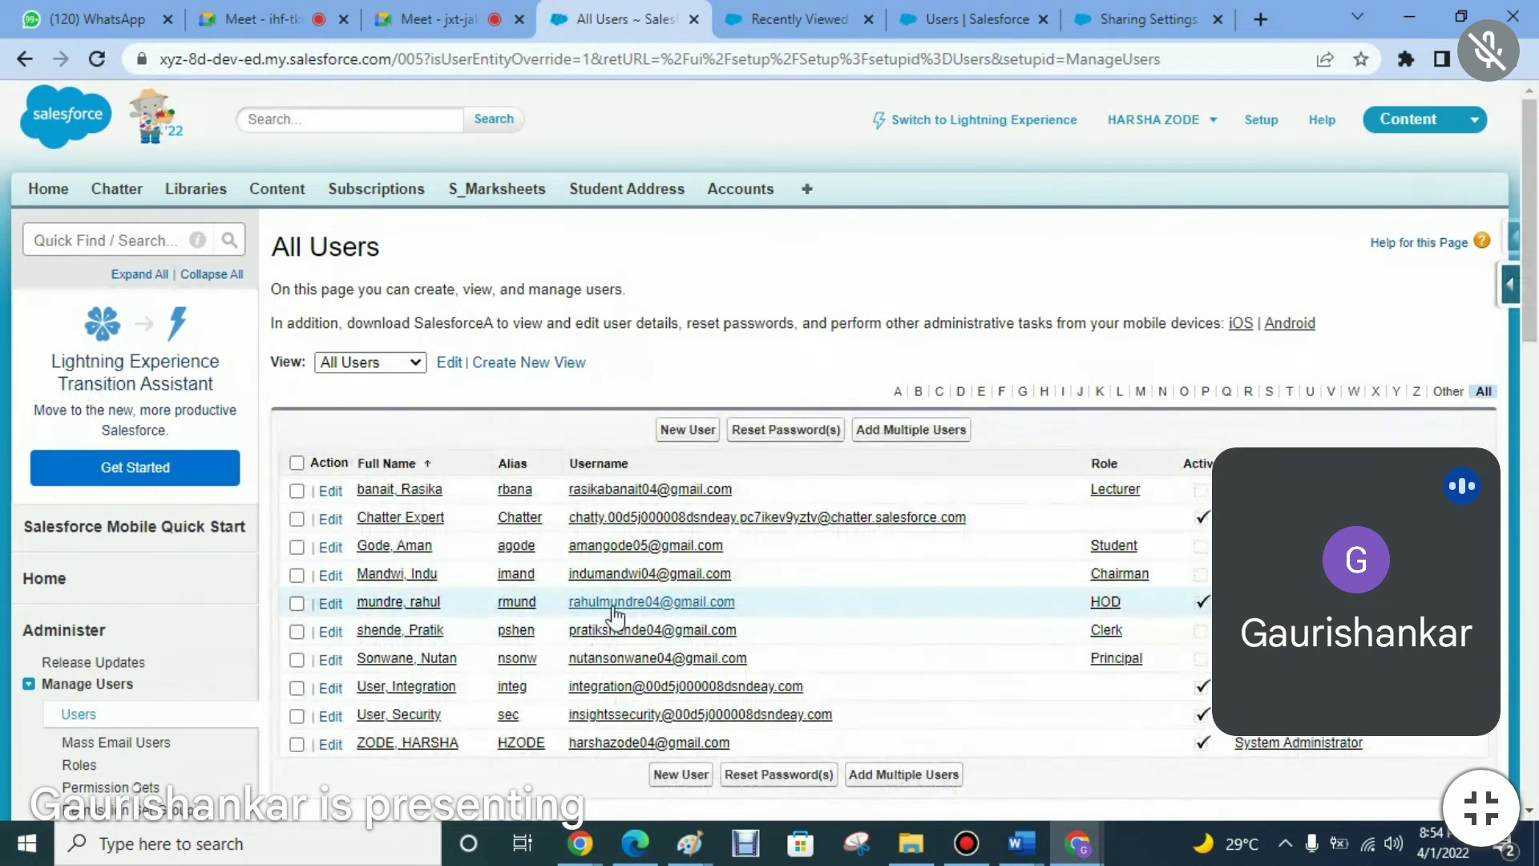
# - Highlight the user ID in the URL of the HOD user's detail page and switch to the Google Meet tab
pyautogui.click(615, 611)
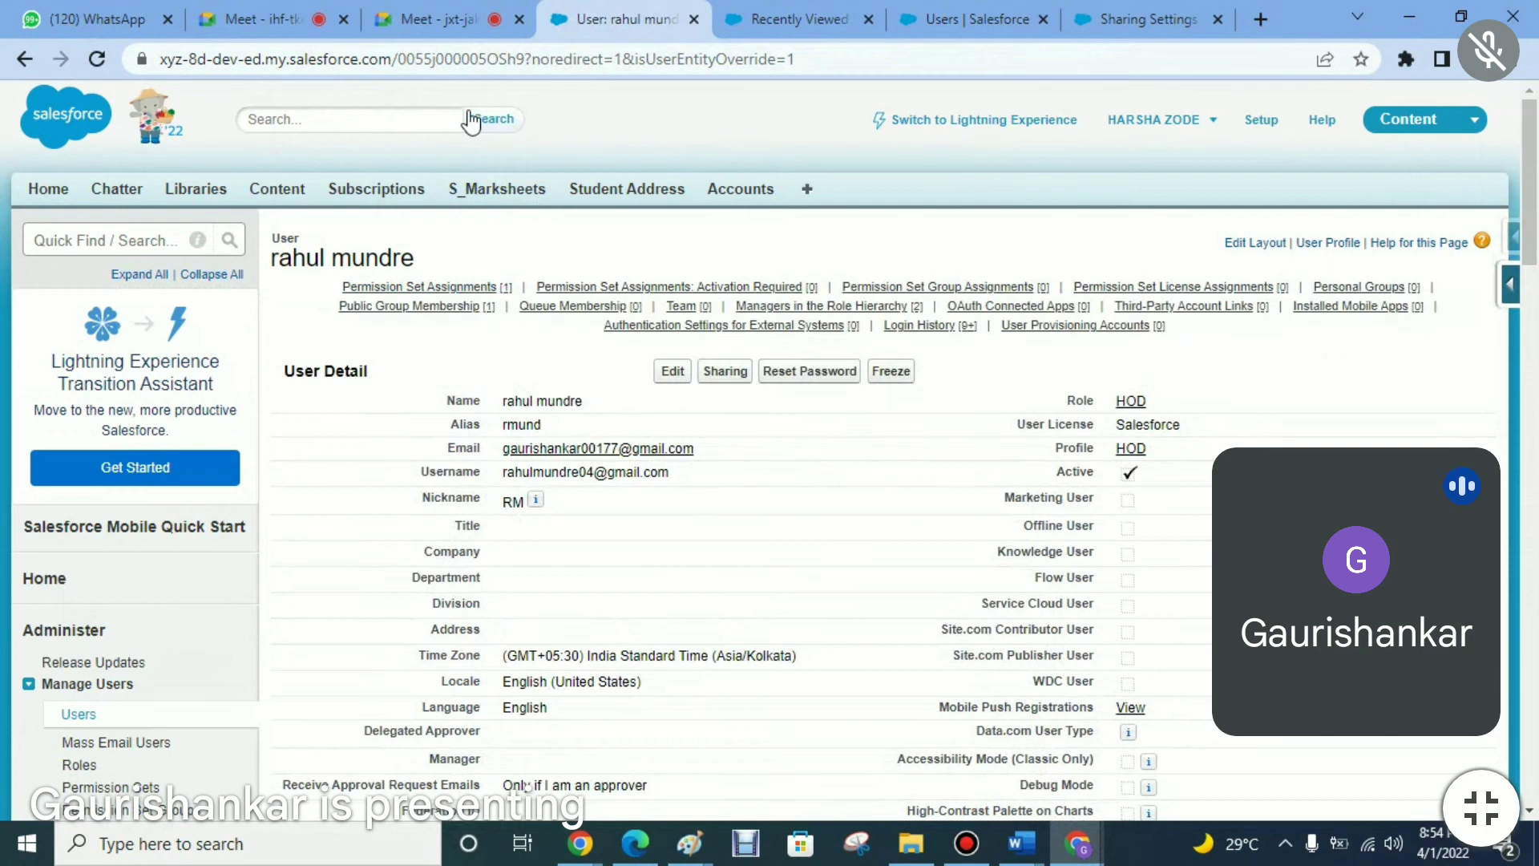
pyautogui.doubleClick(468, 61)
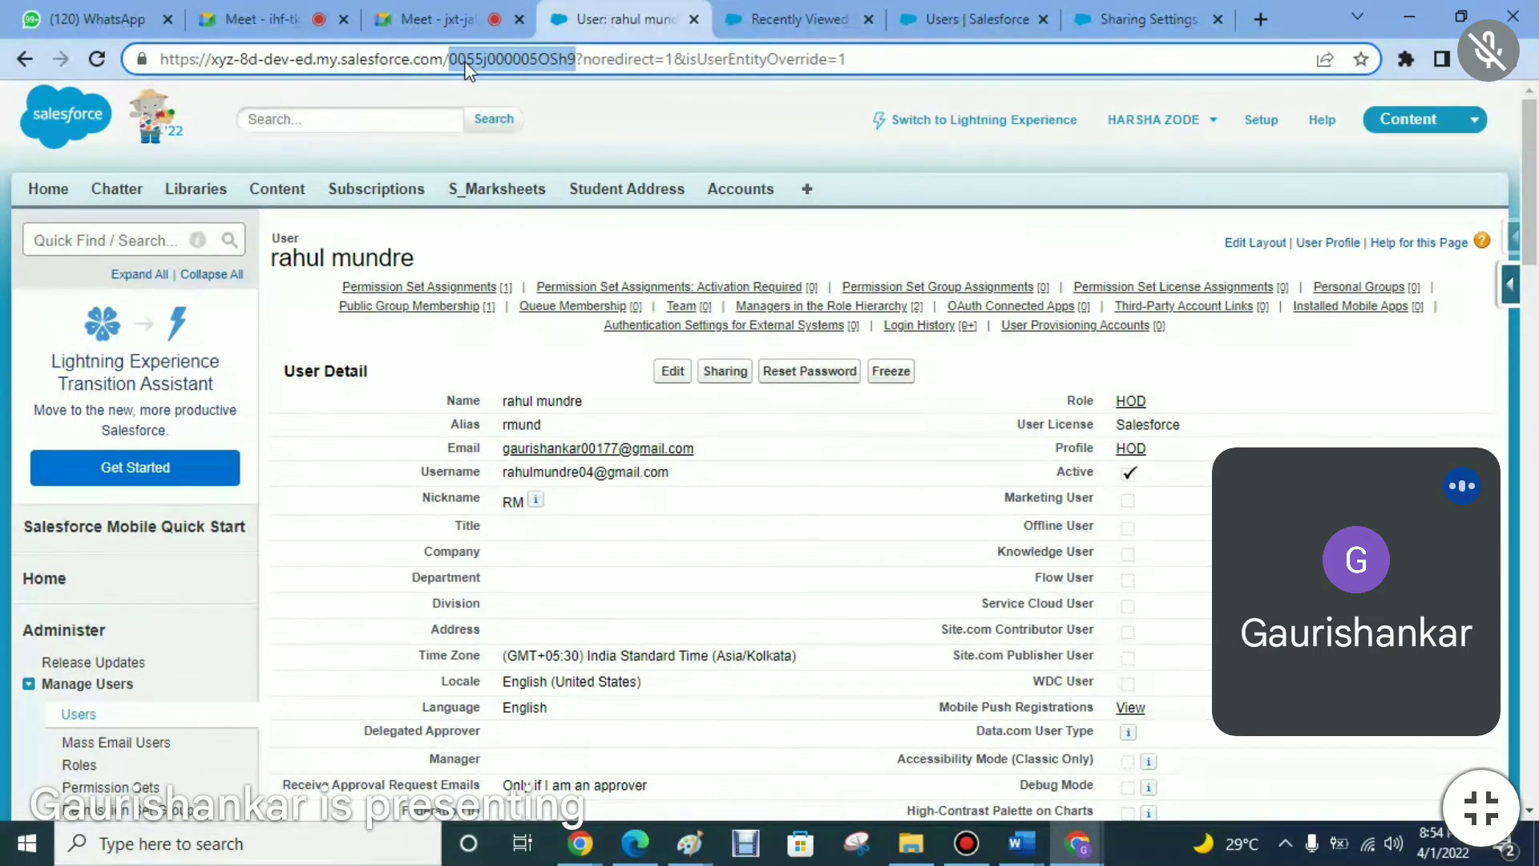
pyautogui.click(265, 19)
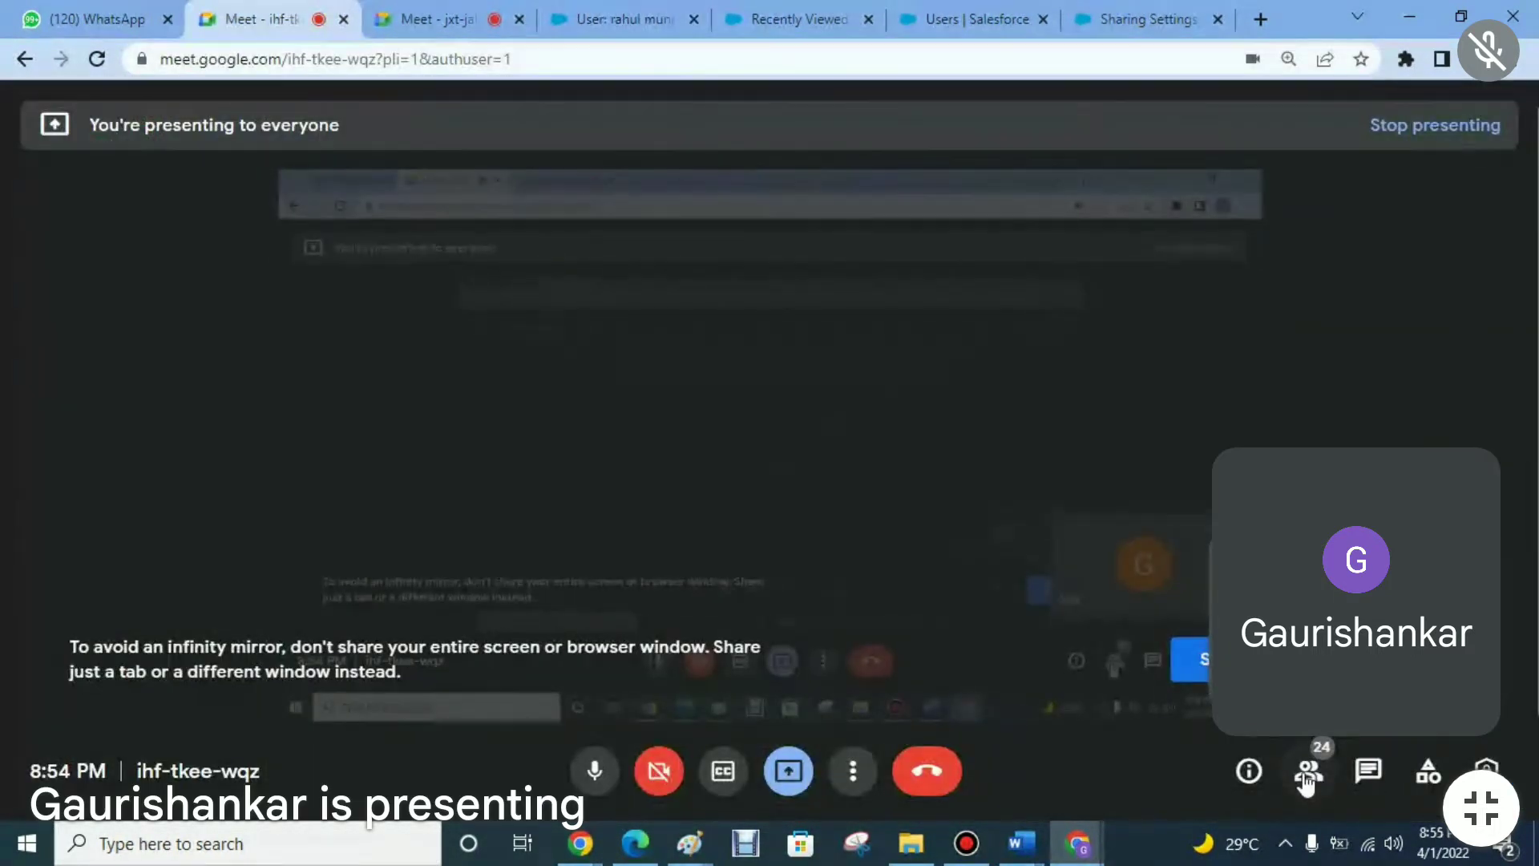
# - Look through the participant list of the first Google Meet call and close the list
pyautogui.click(1307, 773)
pyautogui.moveTo(1513, 606)
pyautogui.mouseDown()
pyautogui.moveTo(1513, 676)
pyautogui.moveTo(1504, 306)
pyautogui.moveTo(1502, 715)
pyautogui.moveTo(1522, 589)
pyautogui.mouseUp()
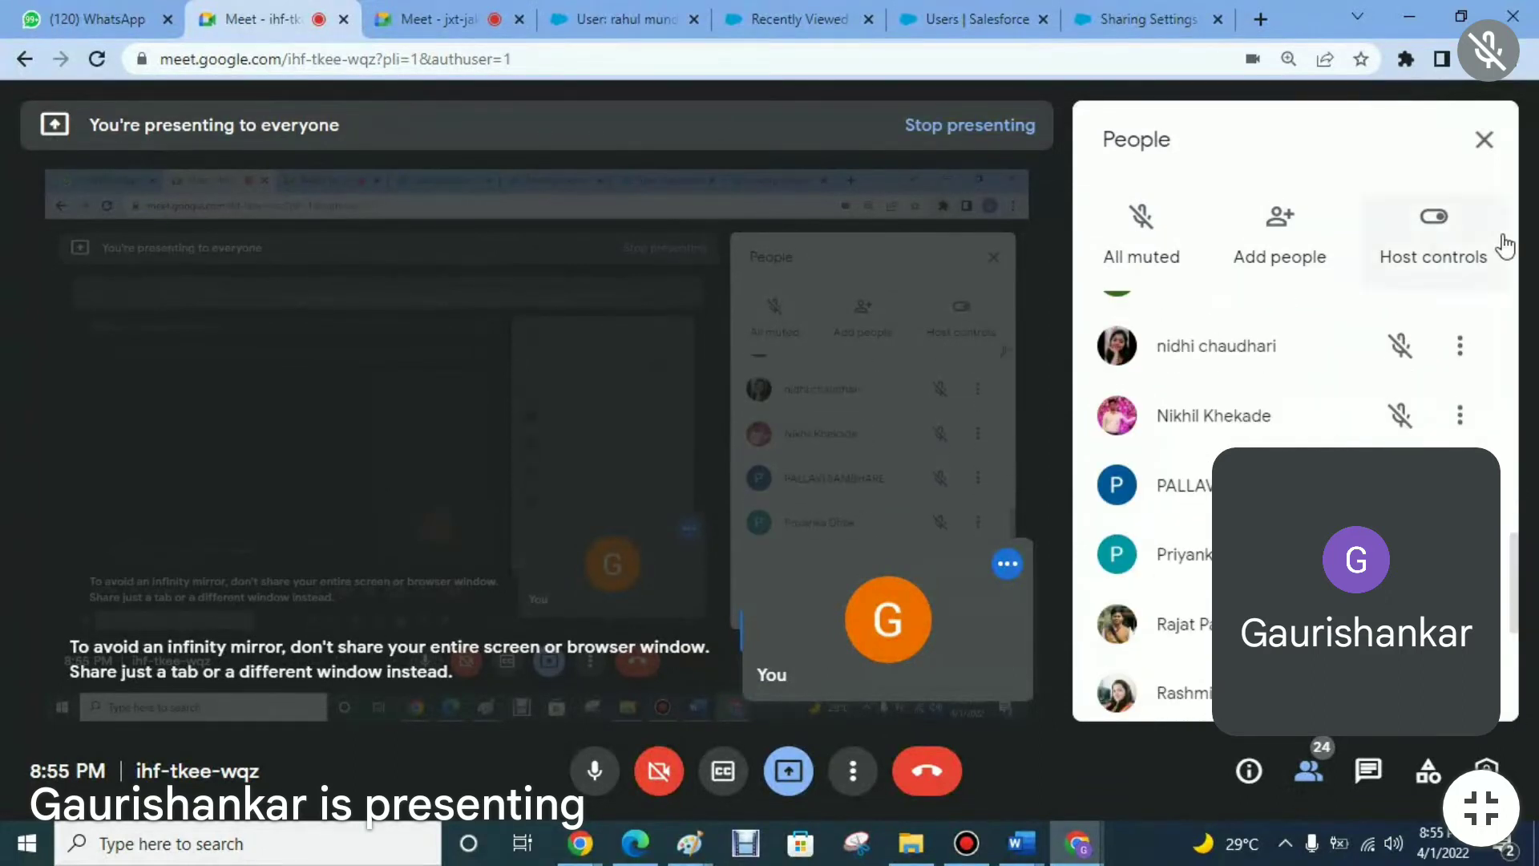
pyautogui.click(1482, 139)
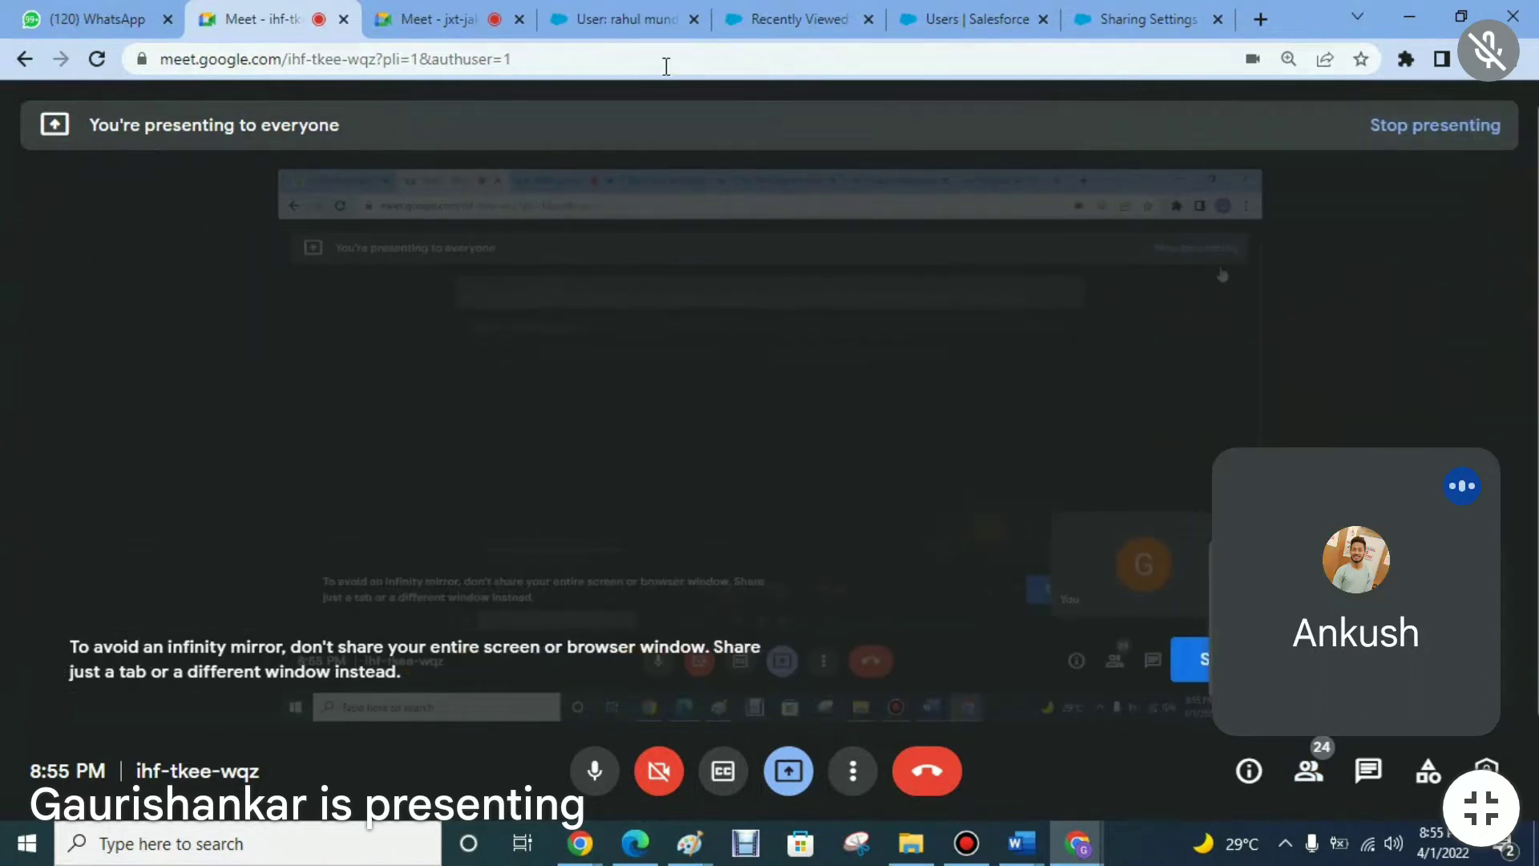
# - Open the second Google Meet call's participant list, try to mute the participant who is speaking, and close the list
pyautogui.click(425, 12)
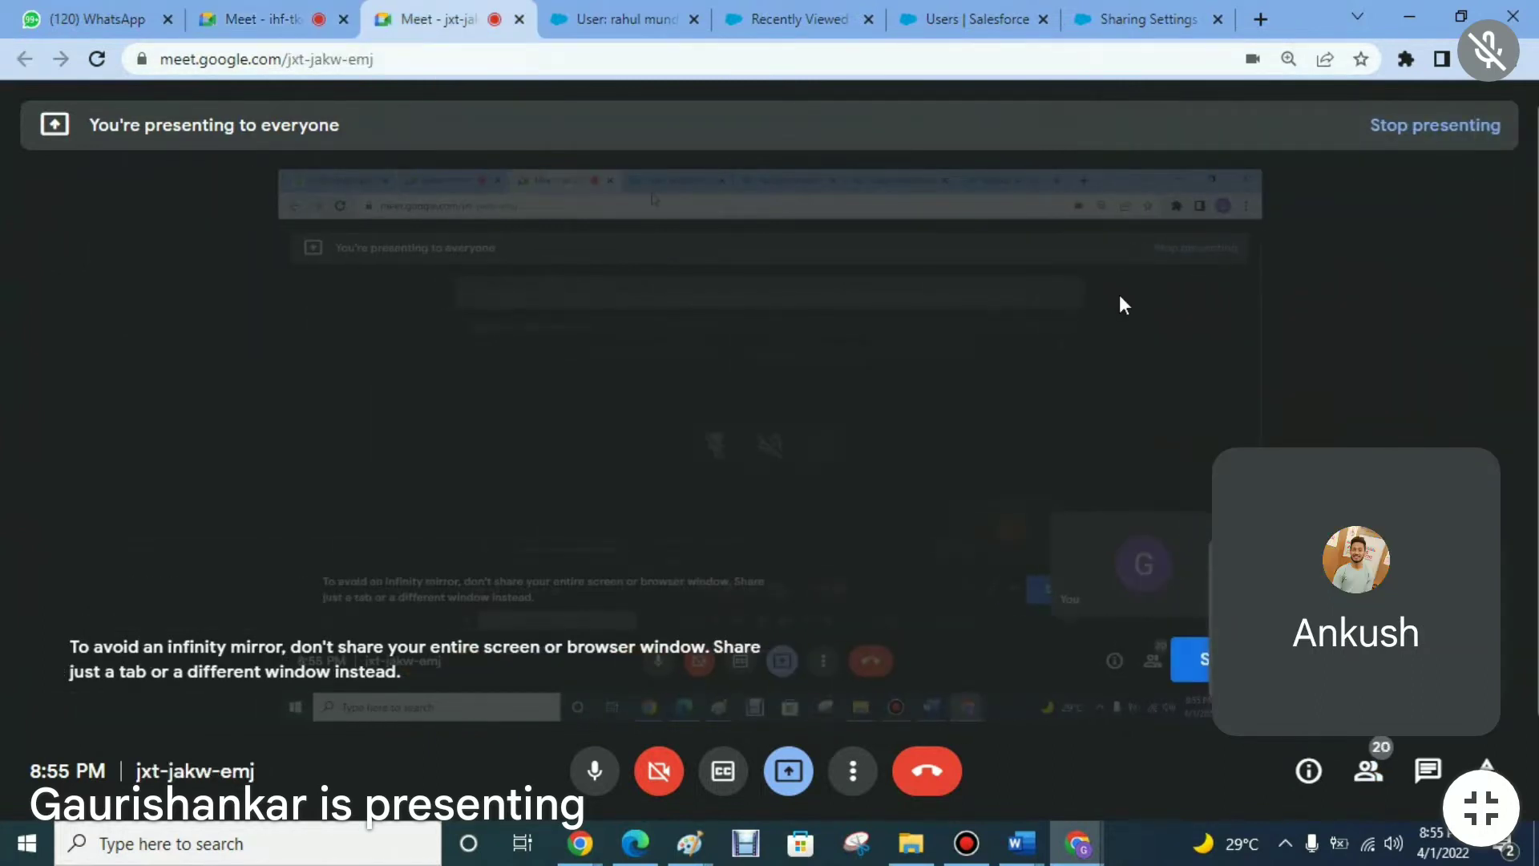
pyautogui.click(1368, 770)
pyautogui.moveTo(1510, 667); pyautogui.dragTo(1498, 438)
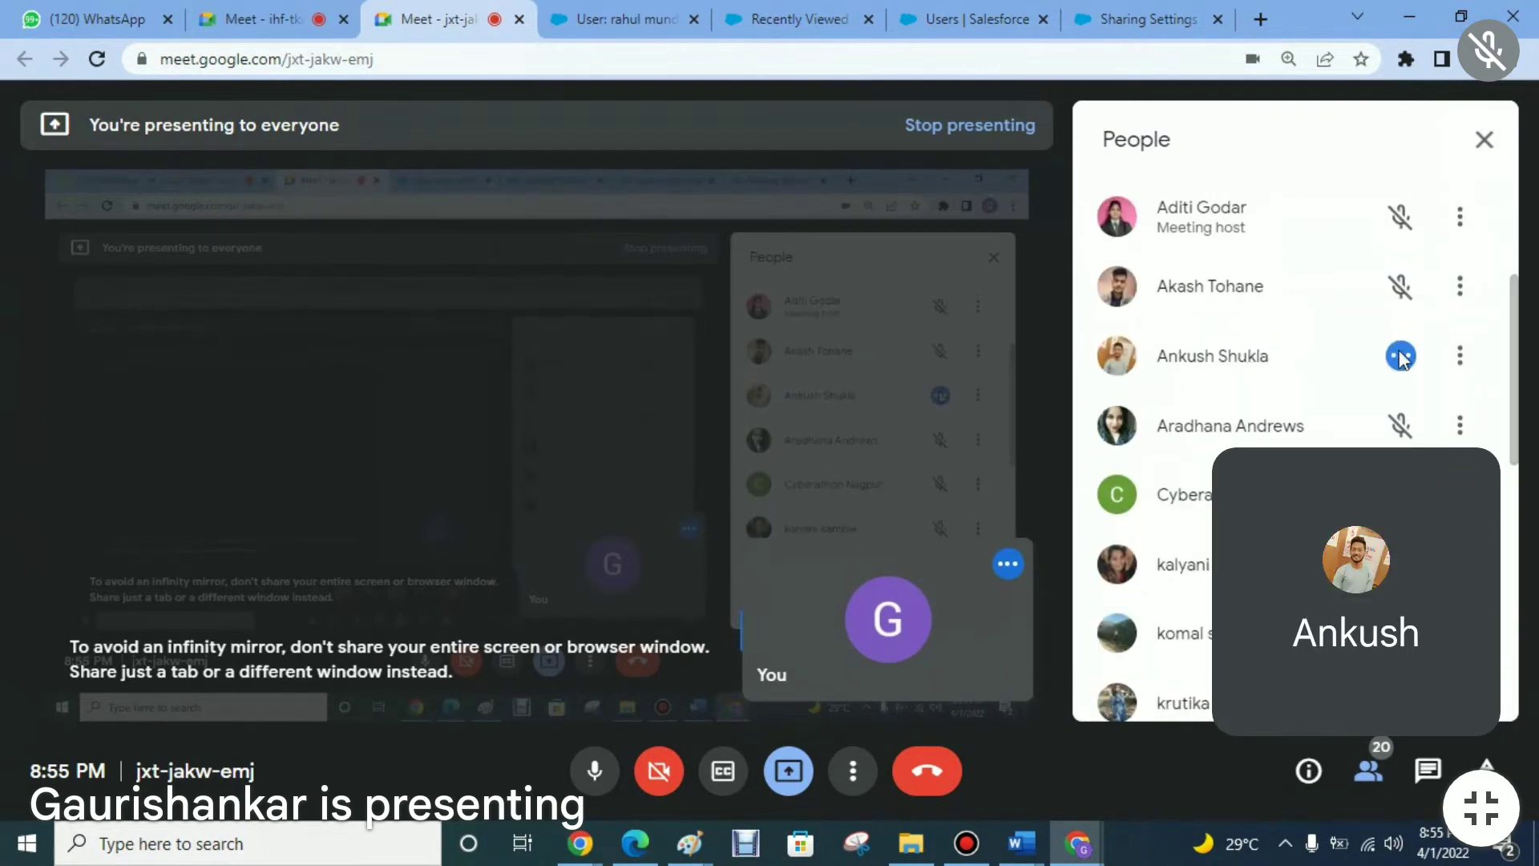
pyautogui.click(1401, 355)
pyautogui.rightClick(1400, 355)
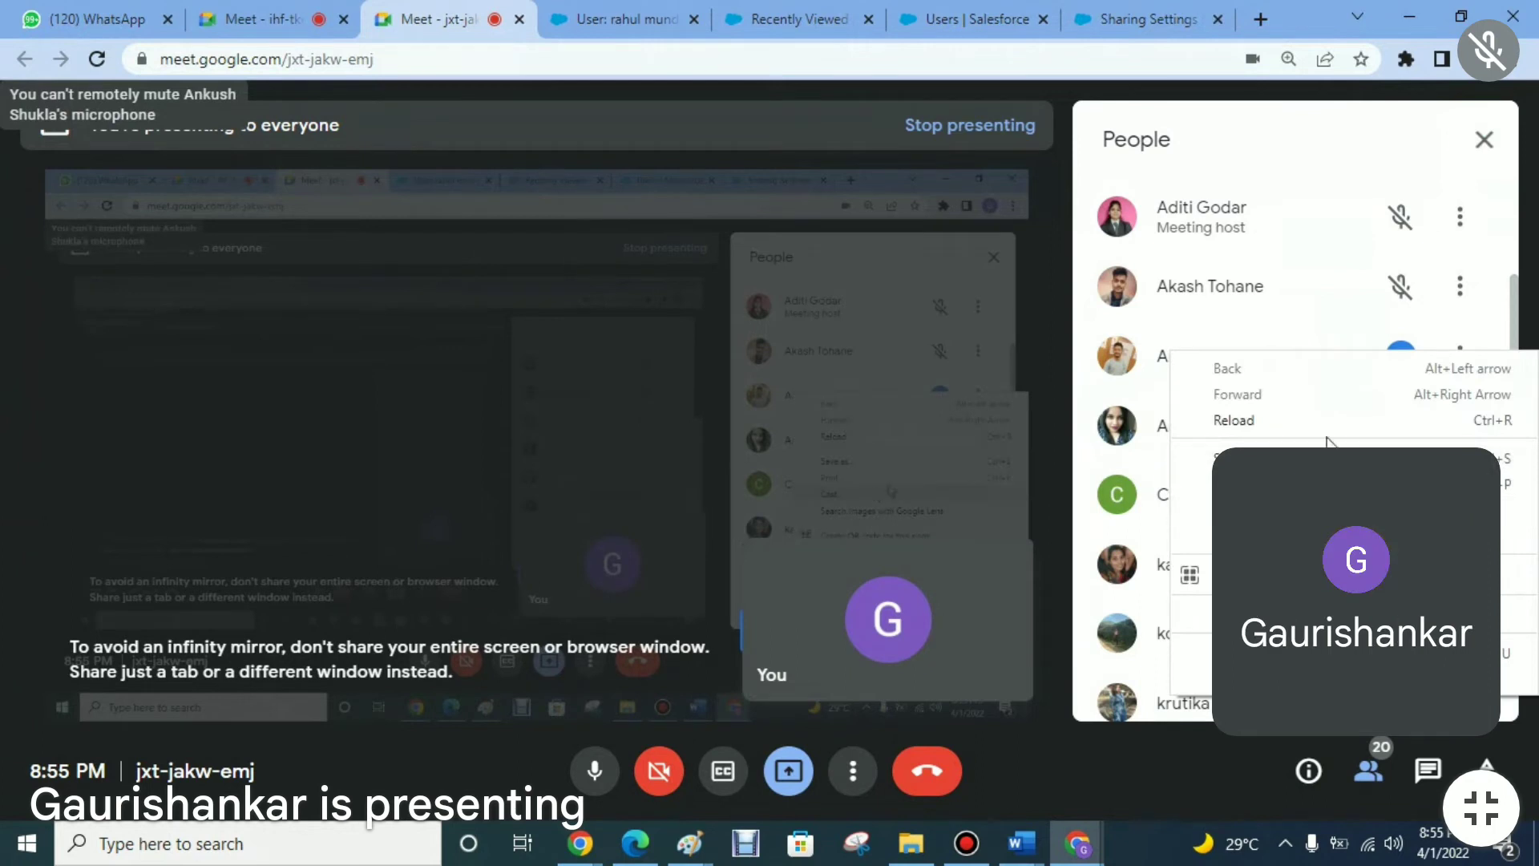
pyautogui.click(1400, 350)
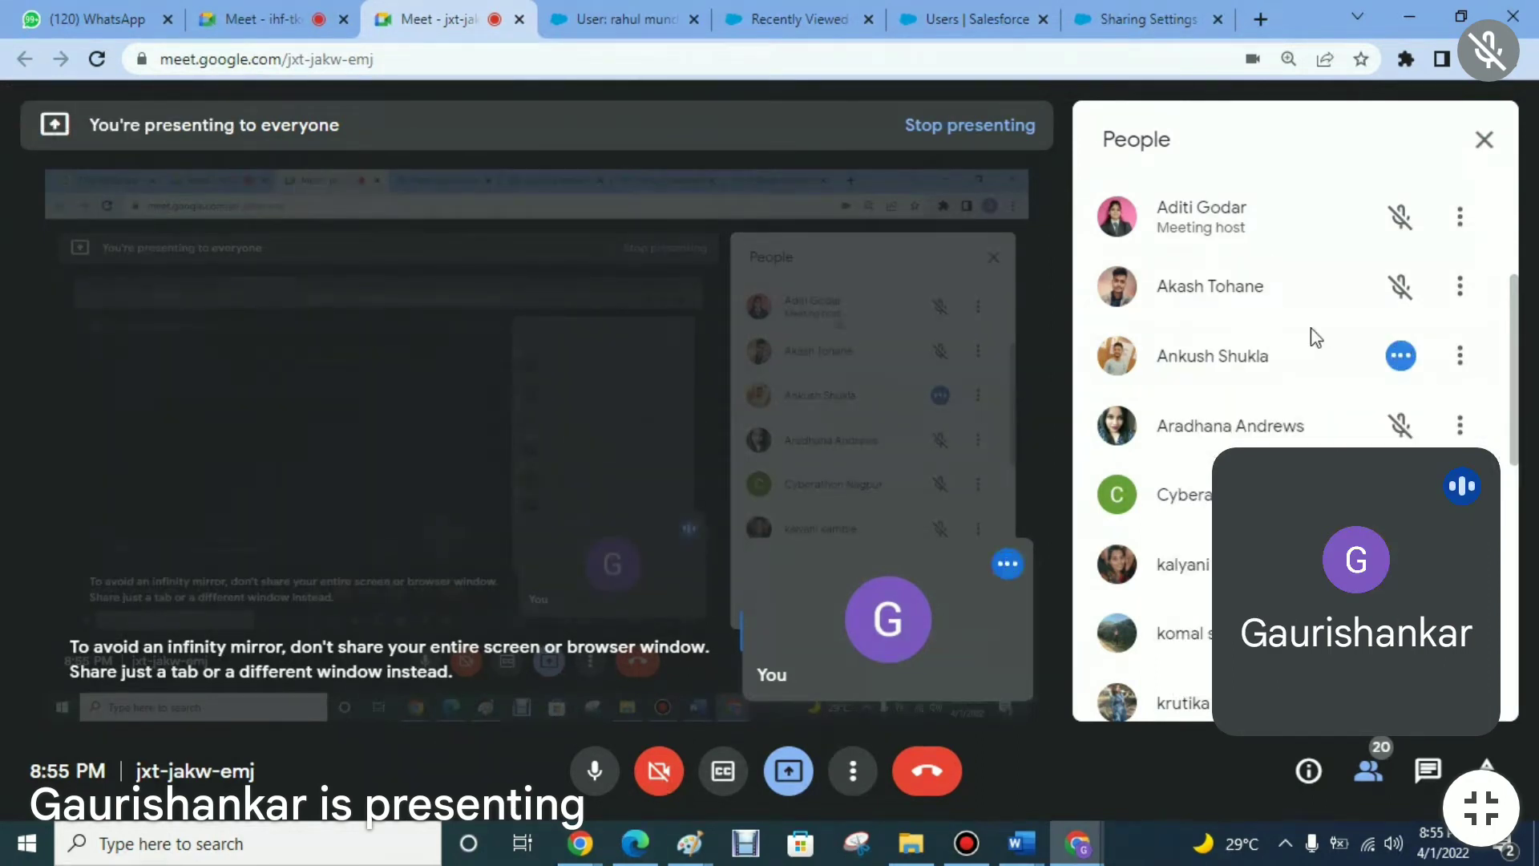
pyautogui.click(1484, 140)
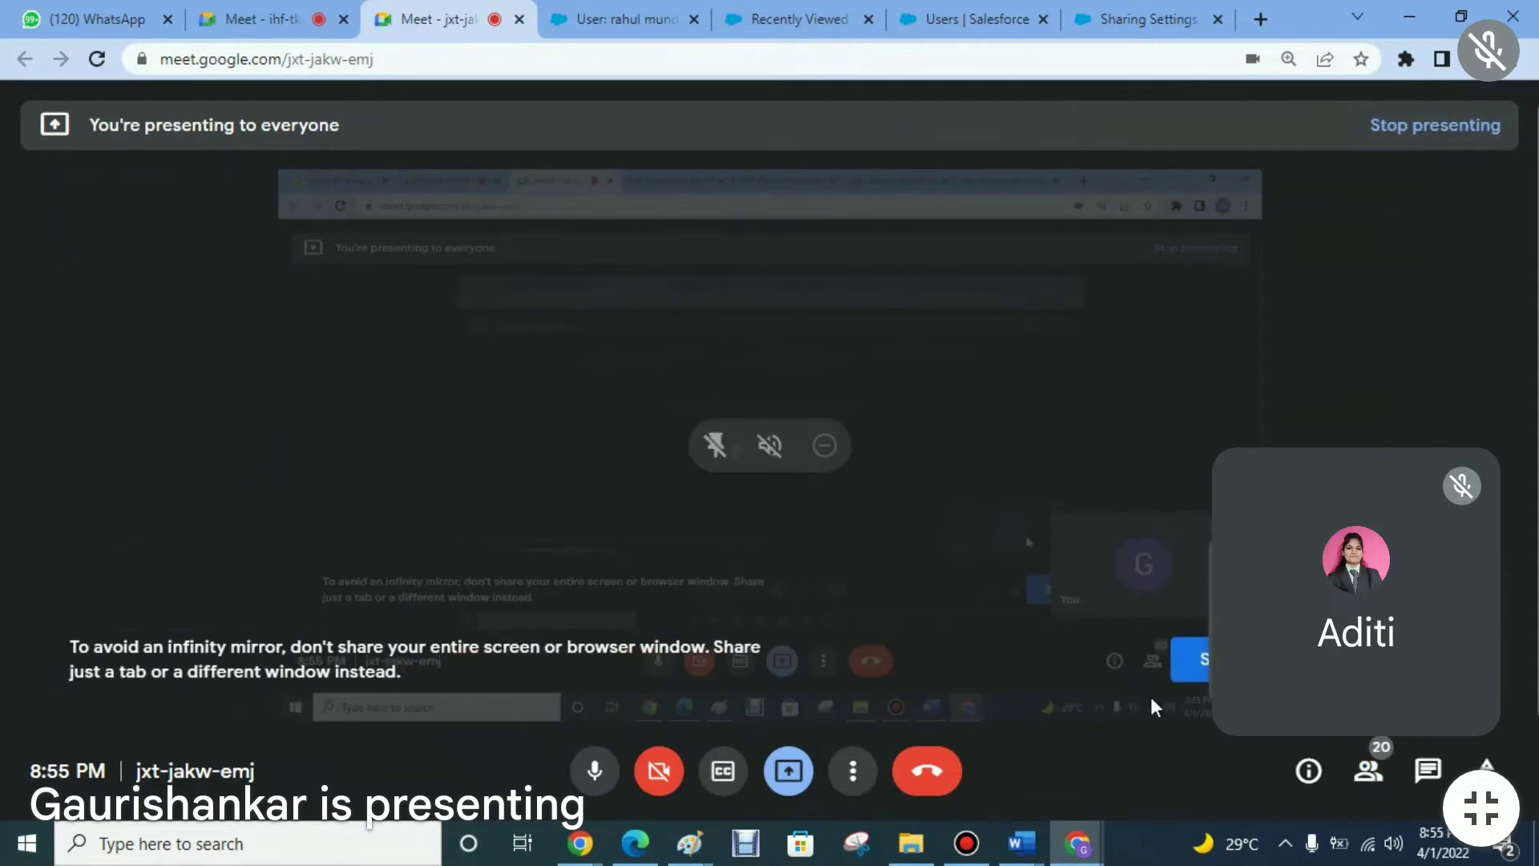
# - Check the AccountShare code in the Developer Console and return to the HOD user's detail page in Chrome
pyautogui.moveTo(1093, 825)
pyautogui.click(1126, 782)
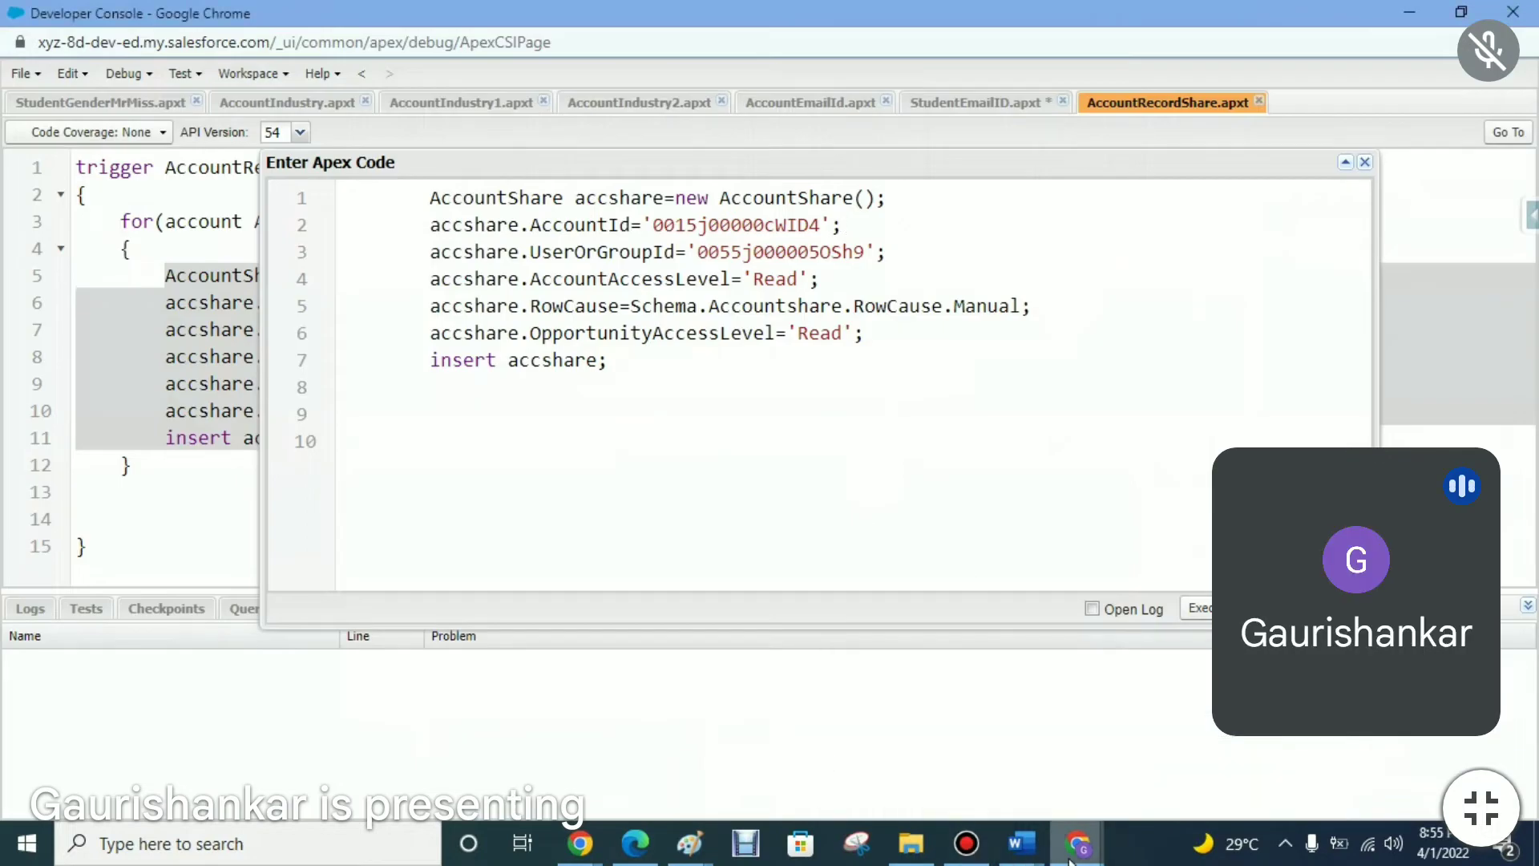
pyautogui.moveTo(1077, 849)
pyautogui.click(947, 767)
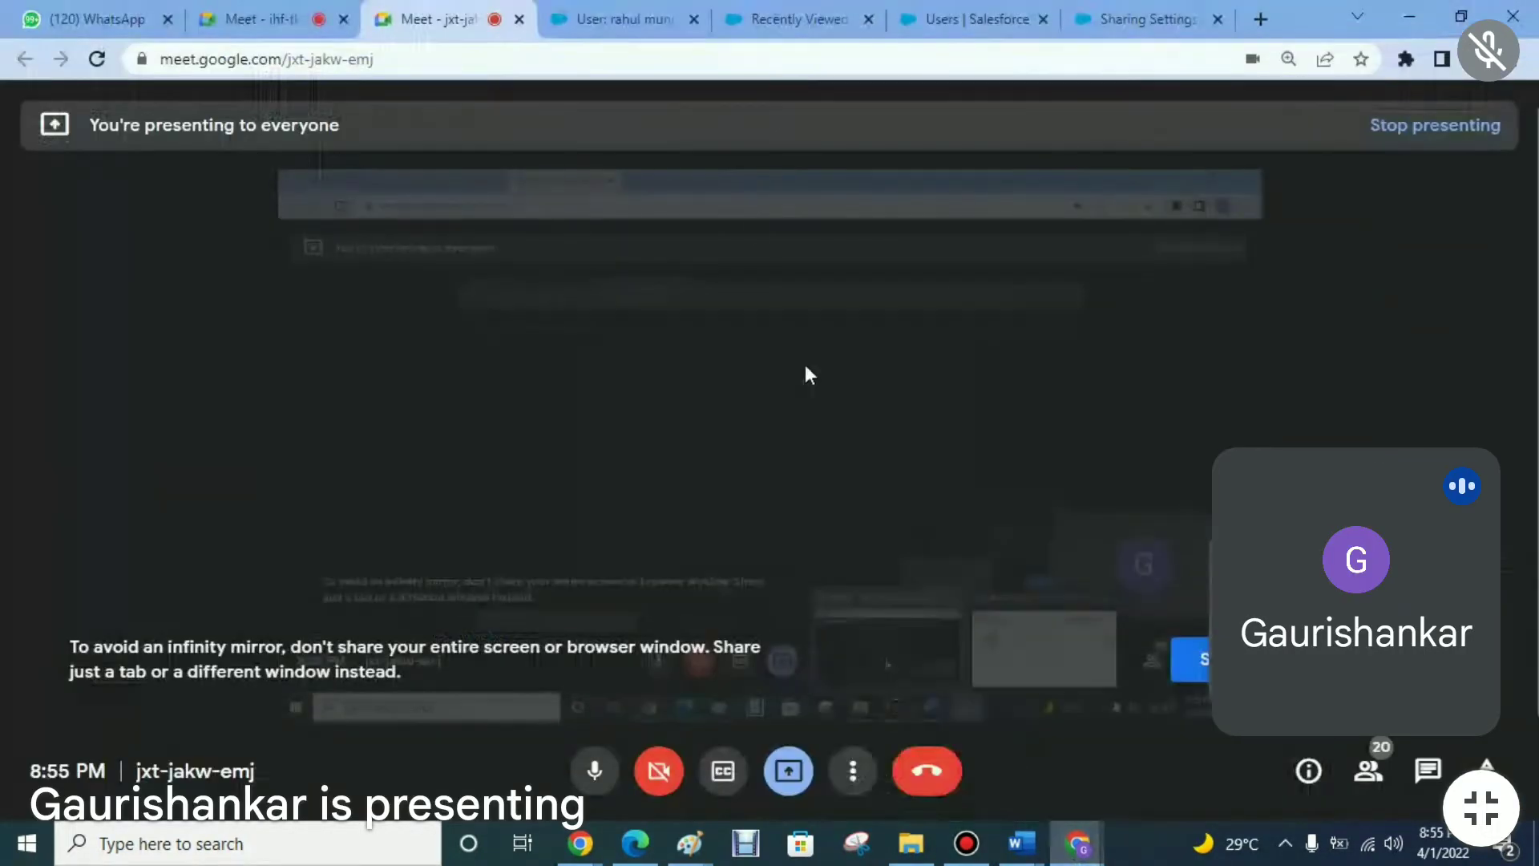
pyautogui.click(1115, 11)
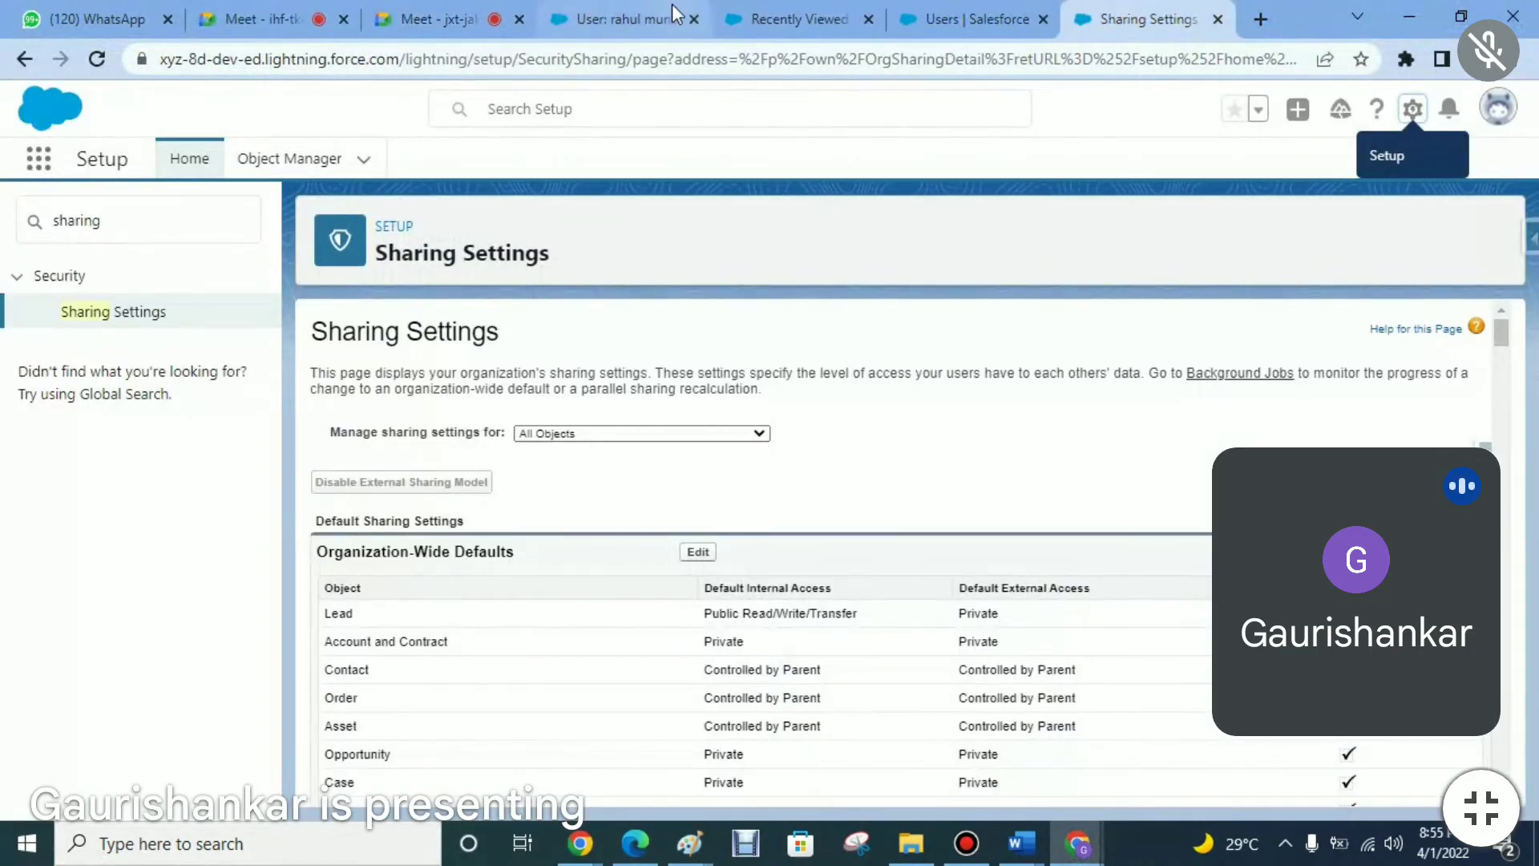
pyautogui.click(632, 9)
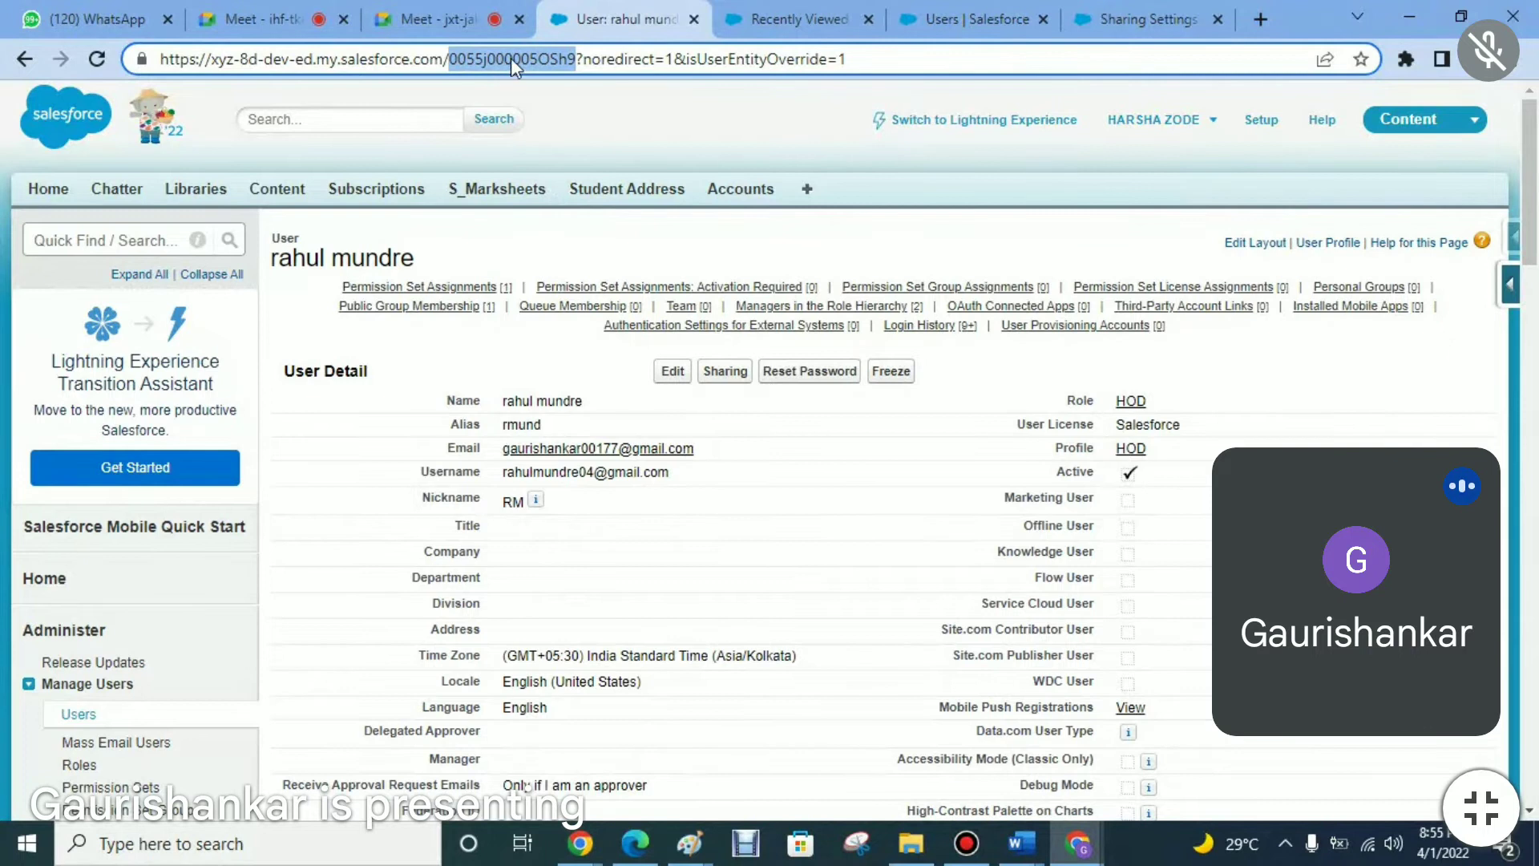
# - In the Developer Console's anonymous Apex code, copy the UserOrGroupId value into a // comment at the end of line 3
pyautogui.click(1077, 842)
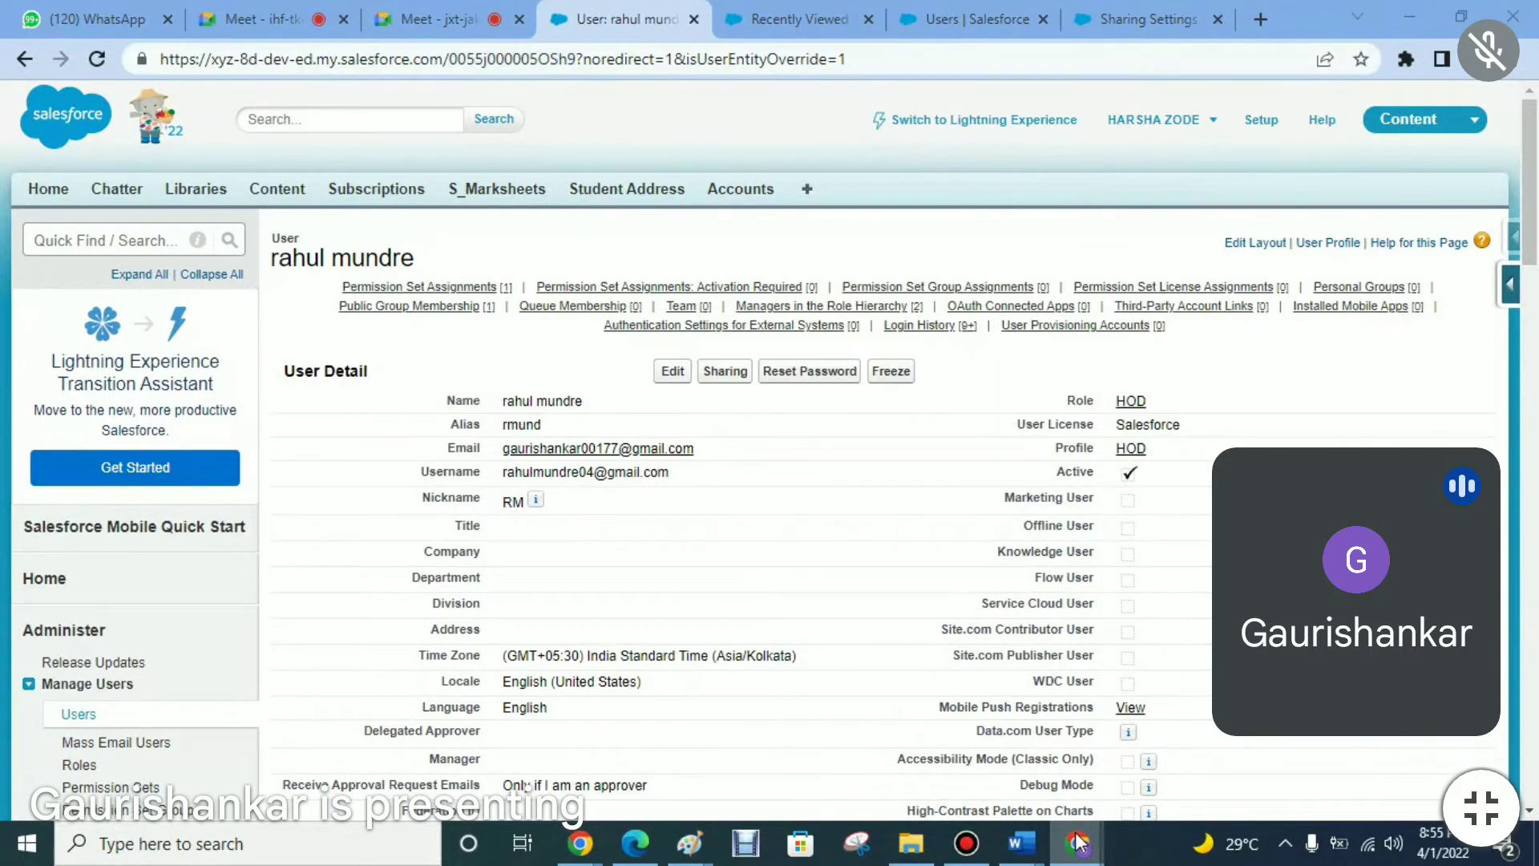
pyautogui.click(1202, 733)
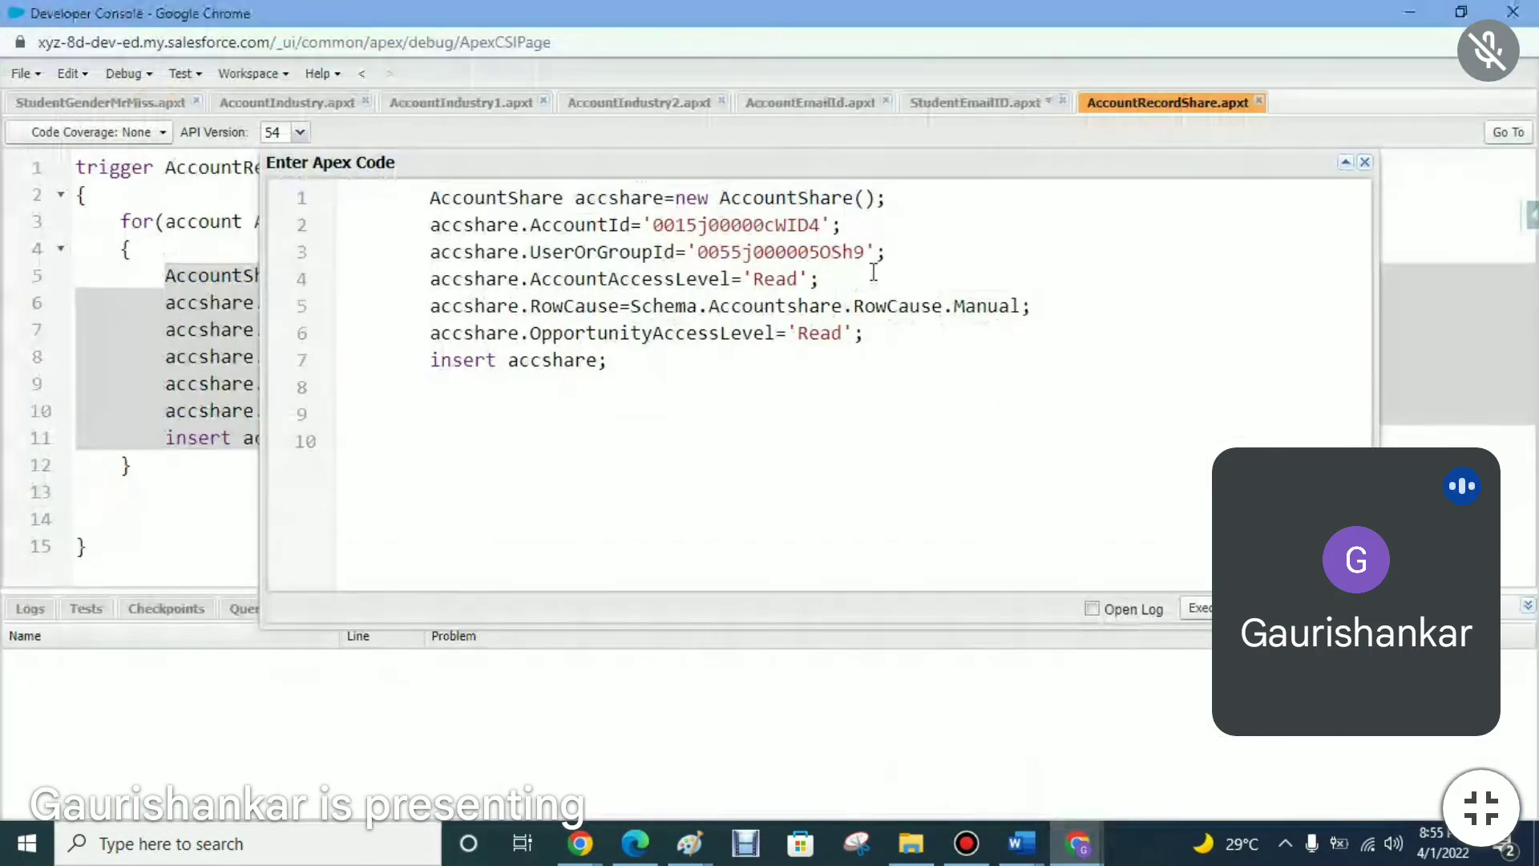
pyautogui.moveTo(869, 255); pyautogui.dragTo(701, 258)
pyautogui.hotkey('ctrl', 'c')
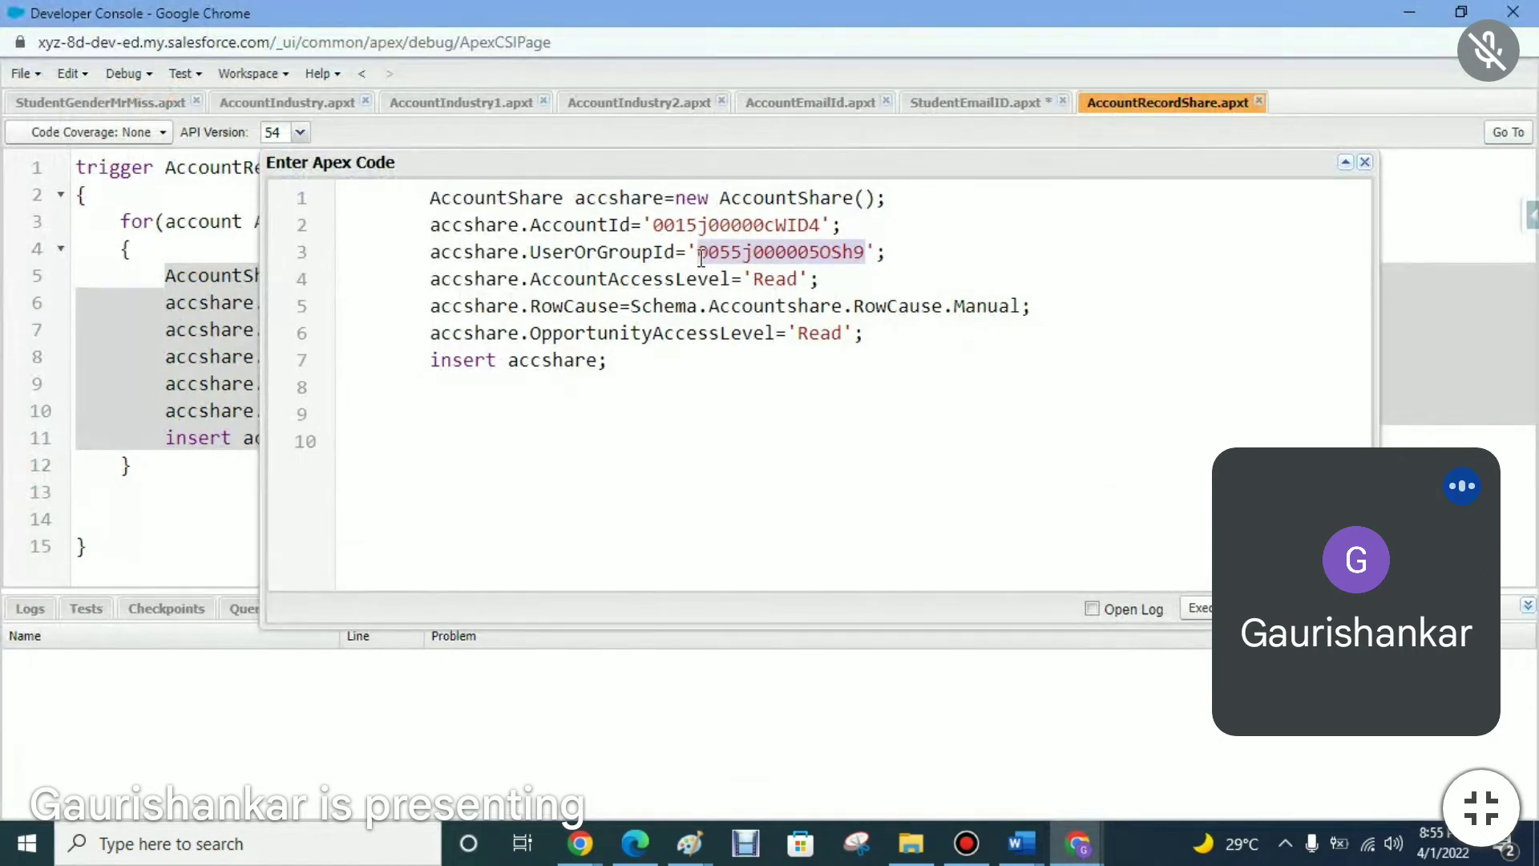
pyautogui.click(899, 251)
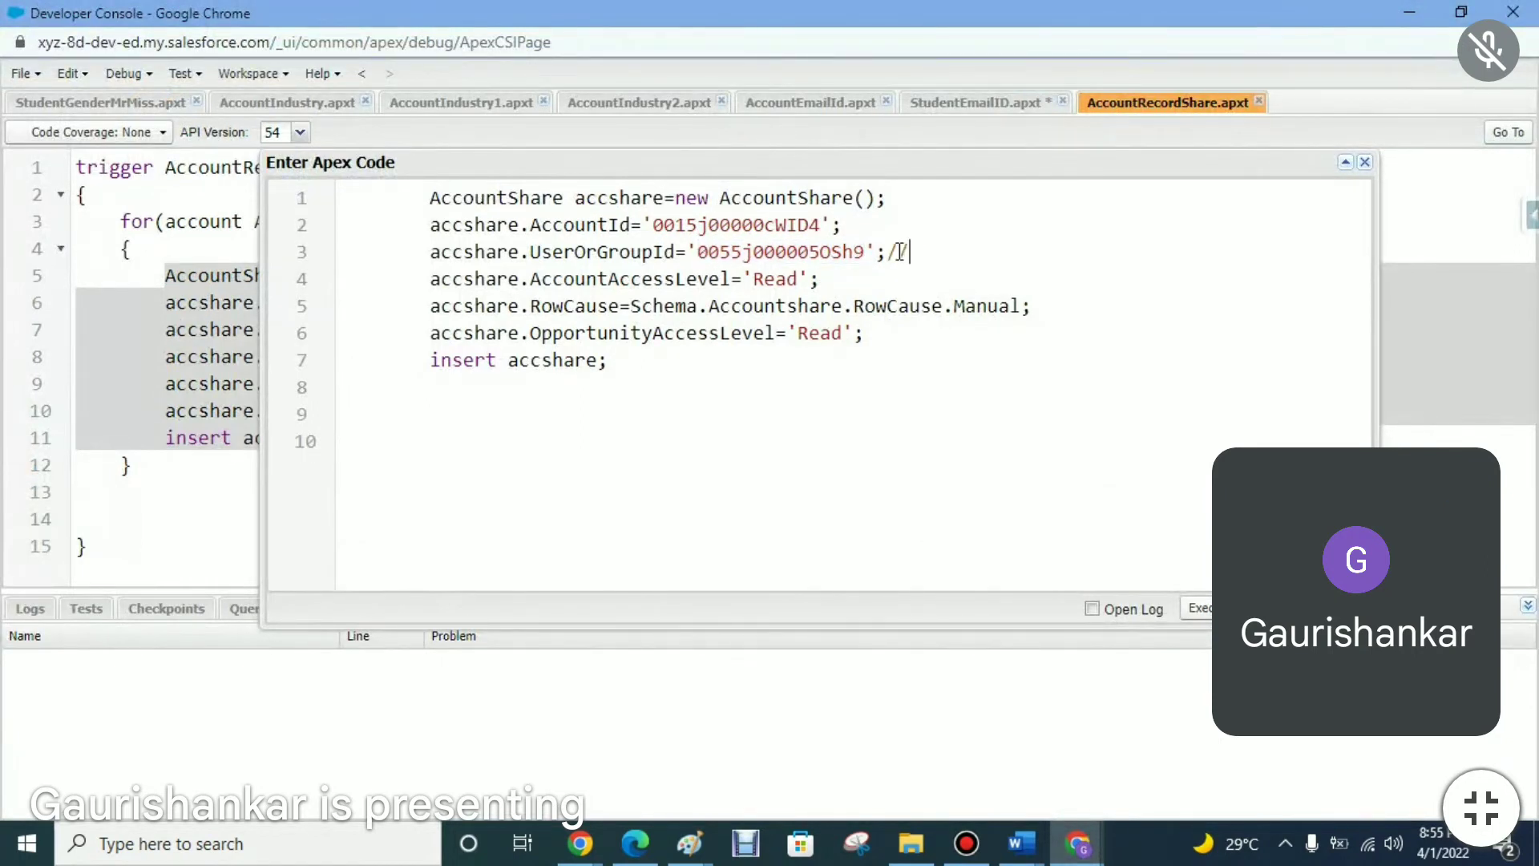
pyautogui.write('//')
pyautogui.hotkey('ctrl', 'v')
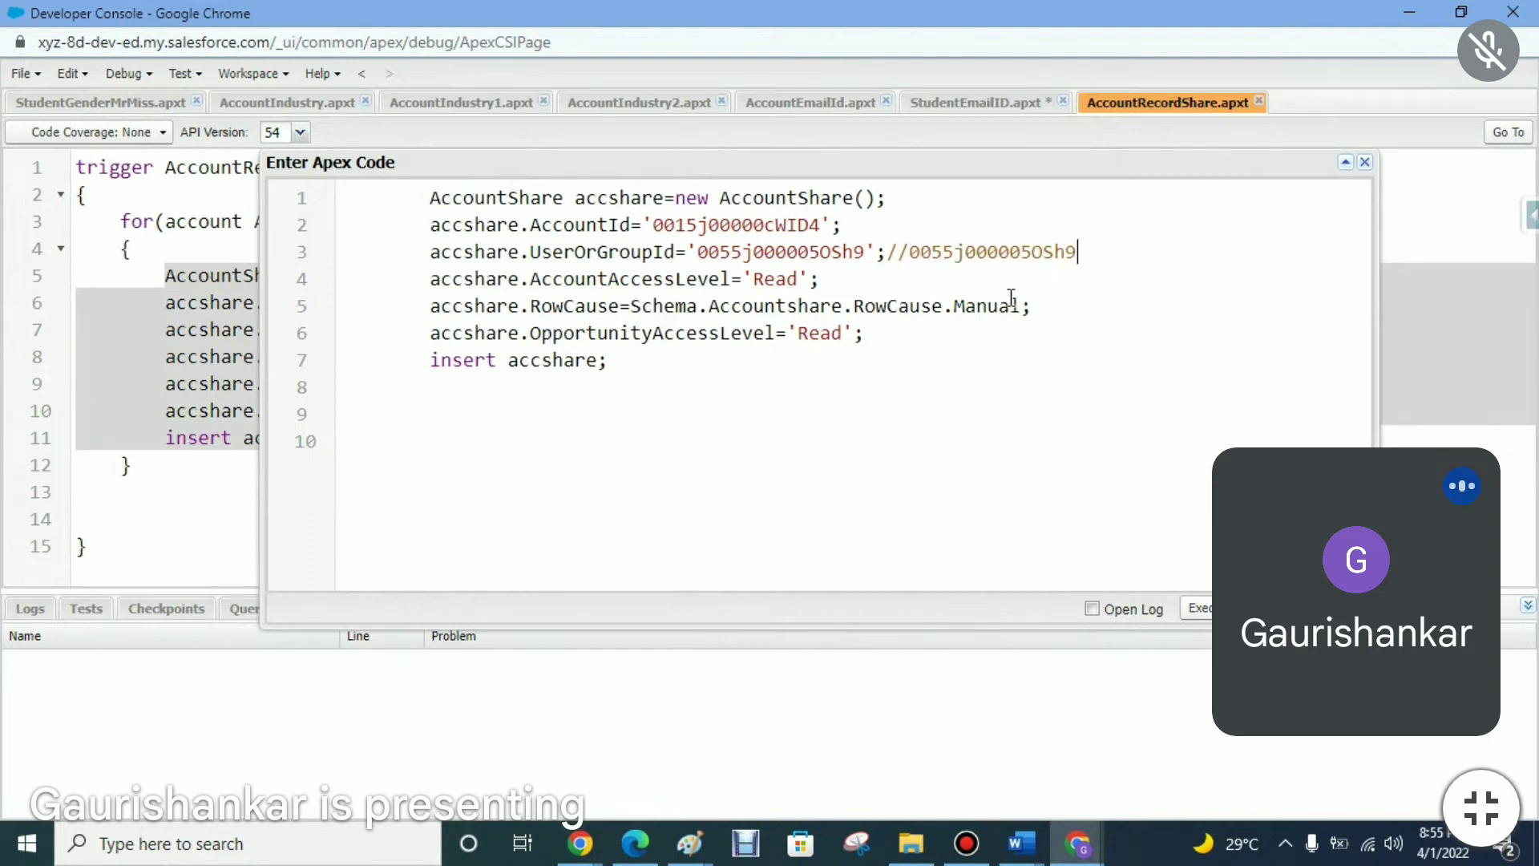
# - Switch Salesforce to Lightning Experience, open the HOD user from the Users list and copy the user ID with its 2F prefix from the URL
pyautogui.moveTo(1076, 845)
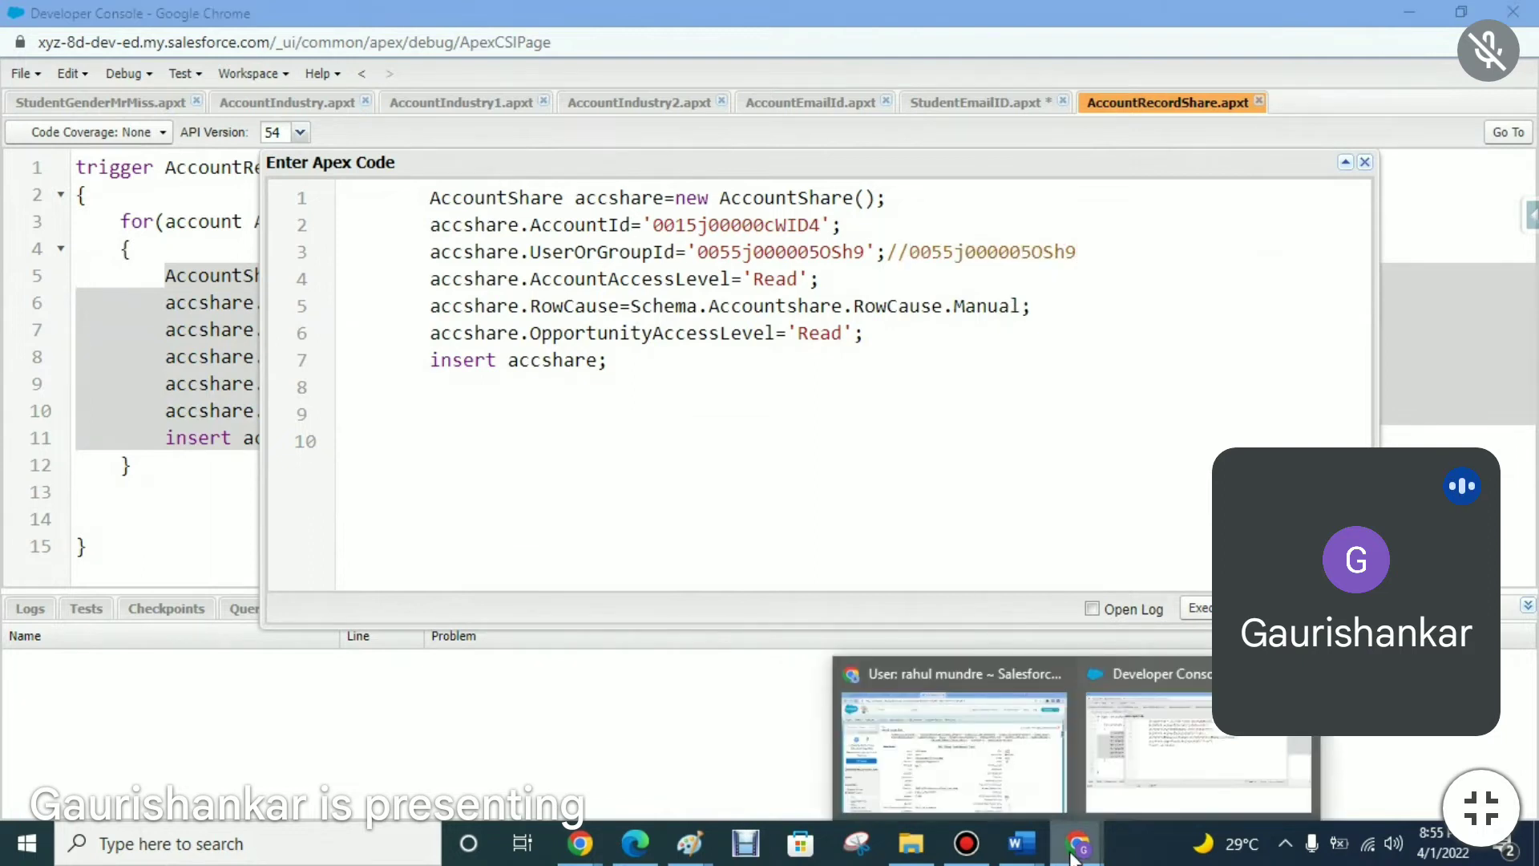
pyautogui.click(987, 783)
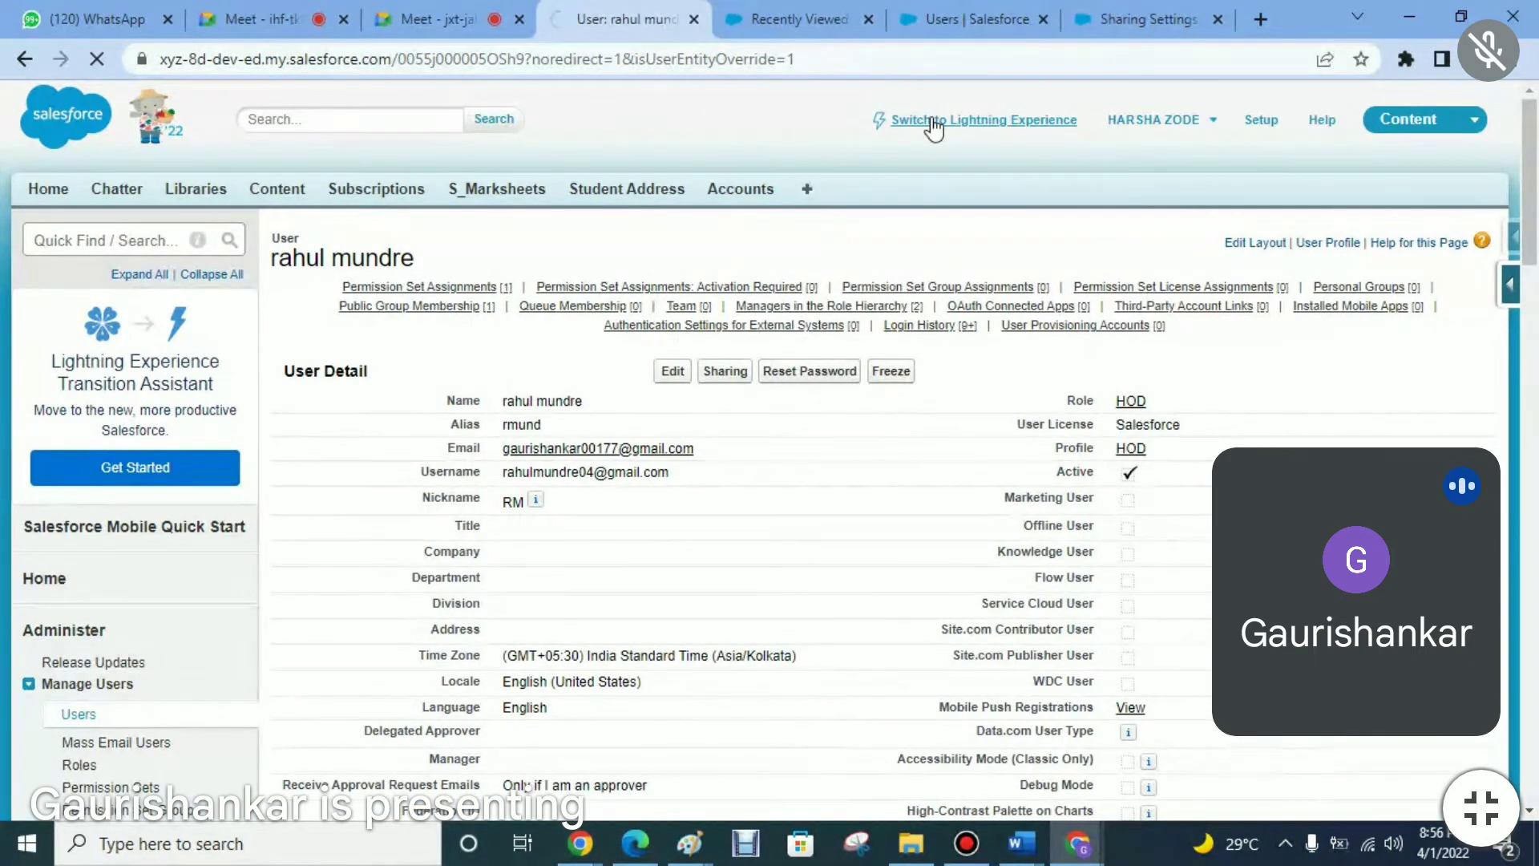
pyautogui.click(934, 124)
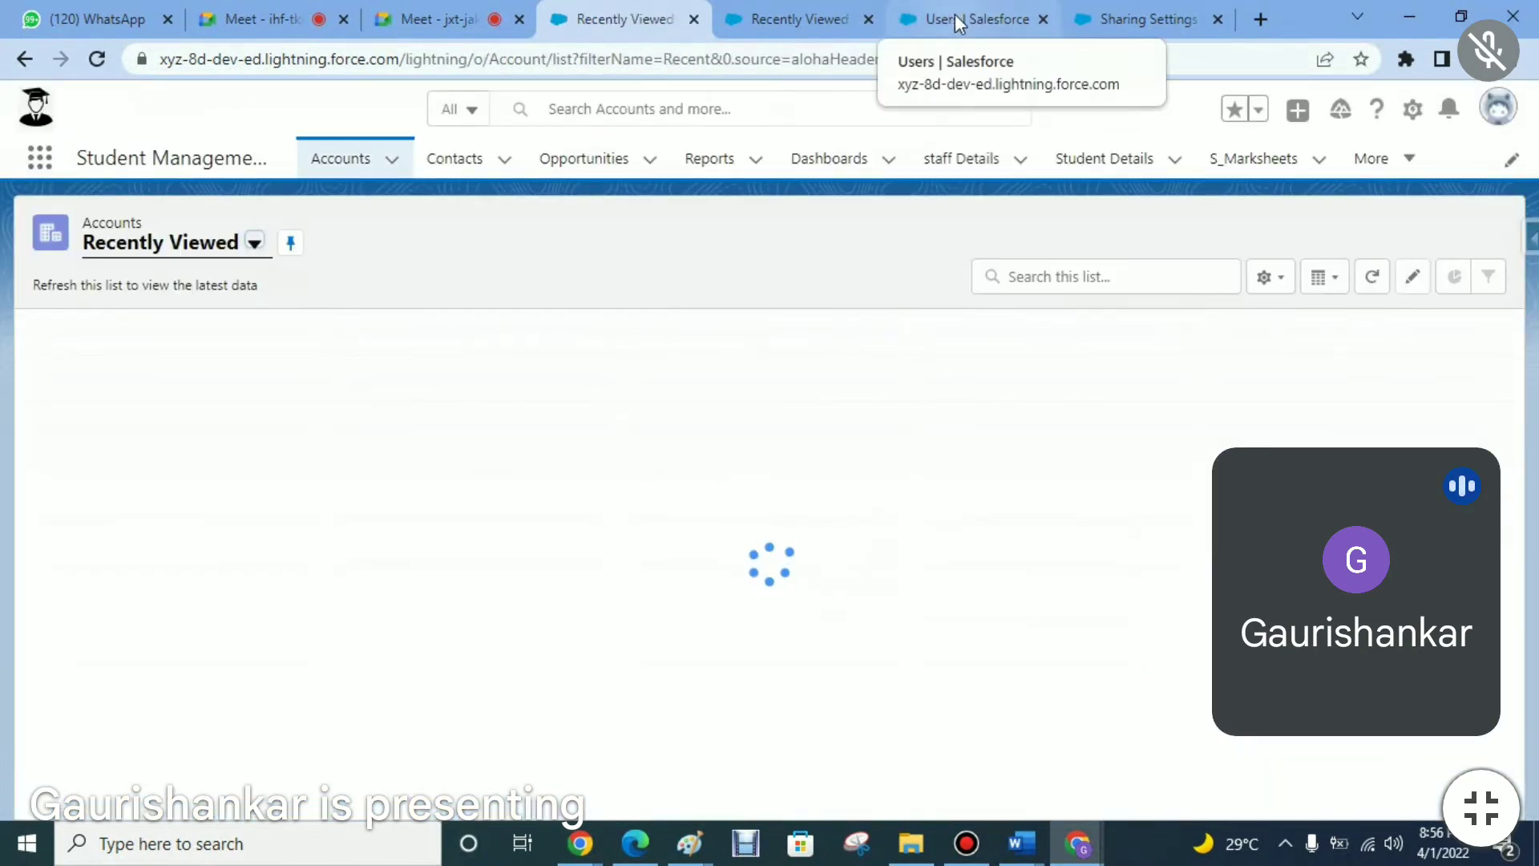
pyautogui.click(954, 16)
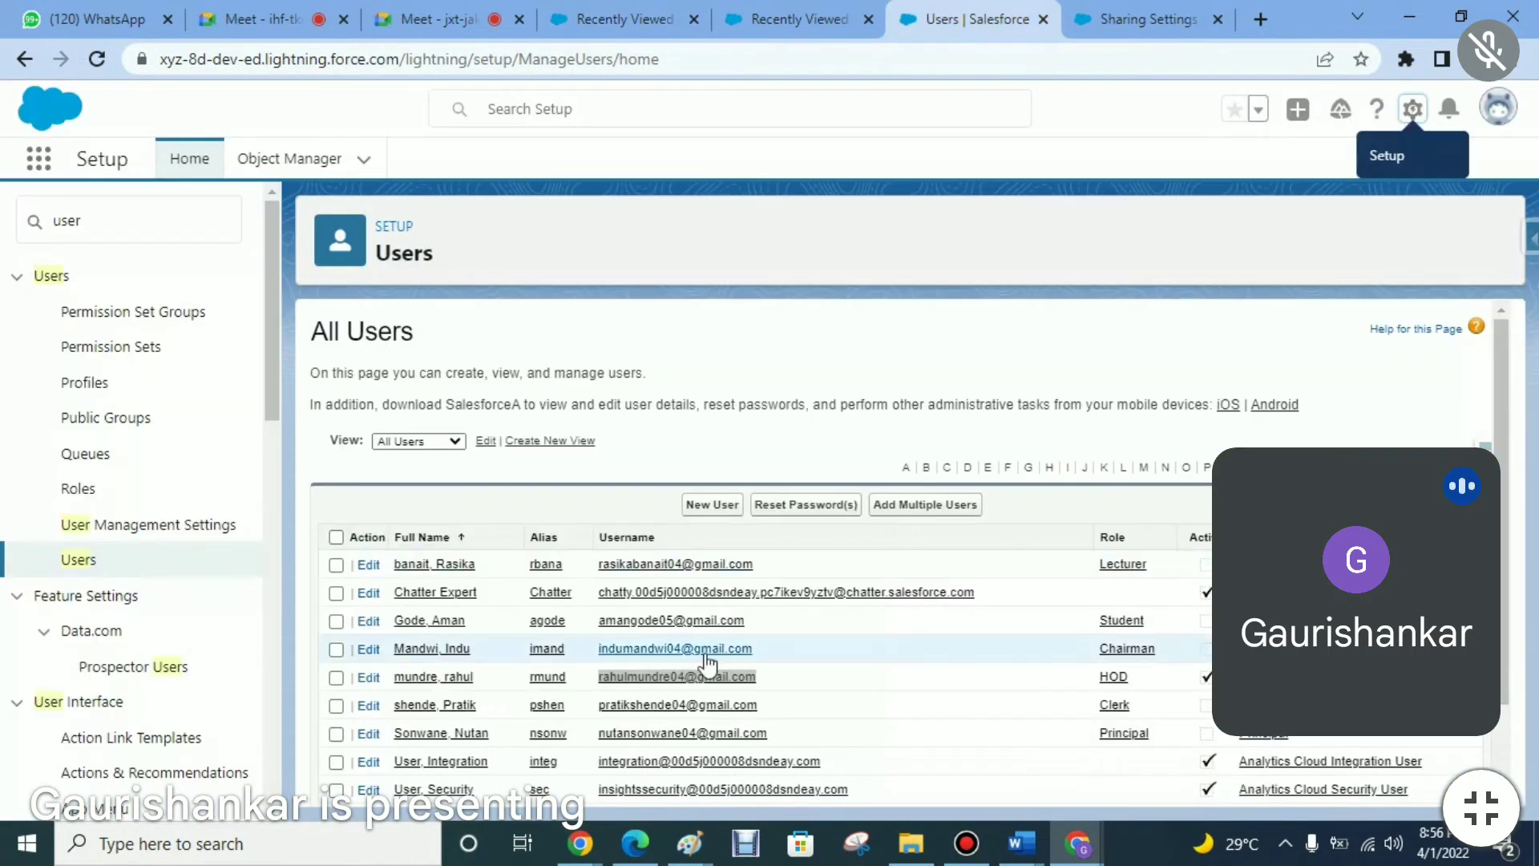
pyautogui.click(663, 677)
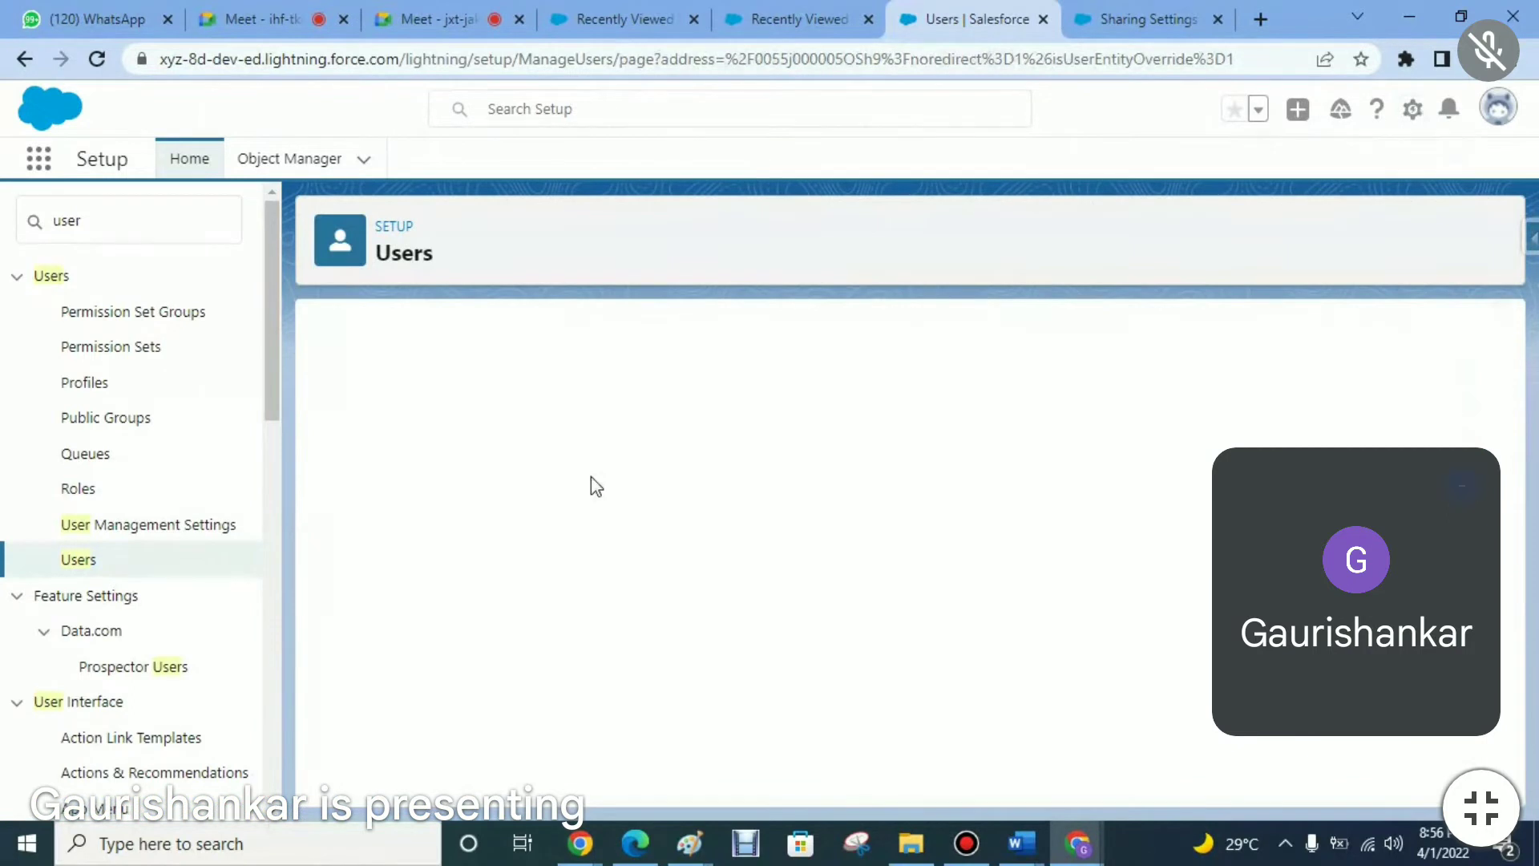
pyautogui.doubleClick(788, 60)
pyautogui.hotkey('ctrl', 'c')
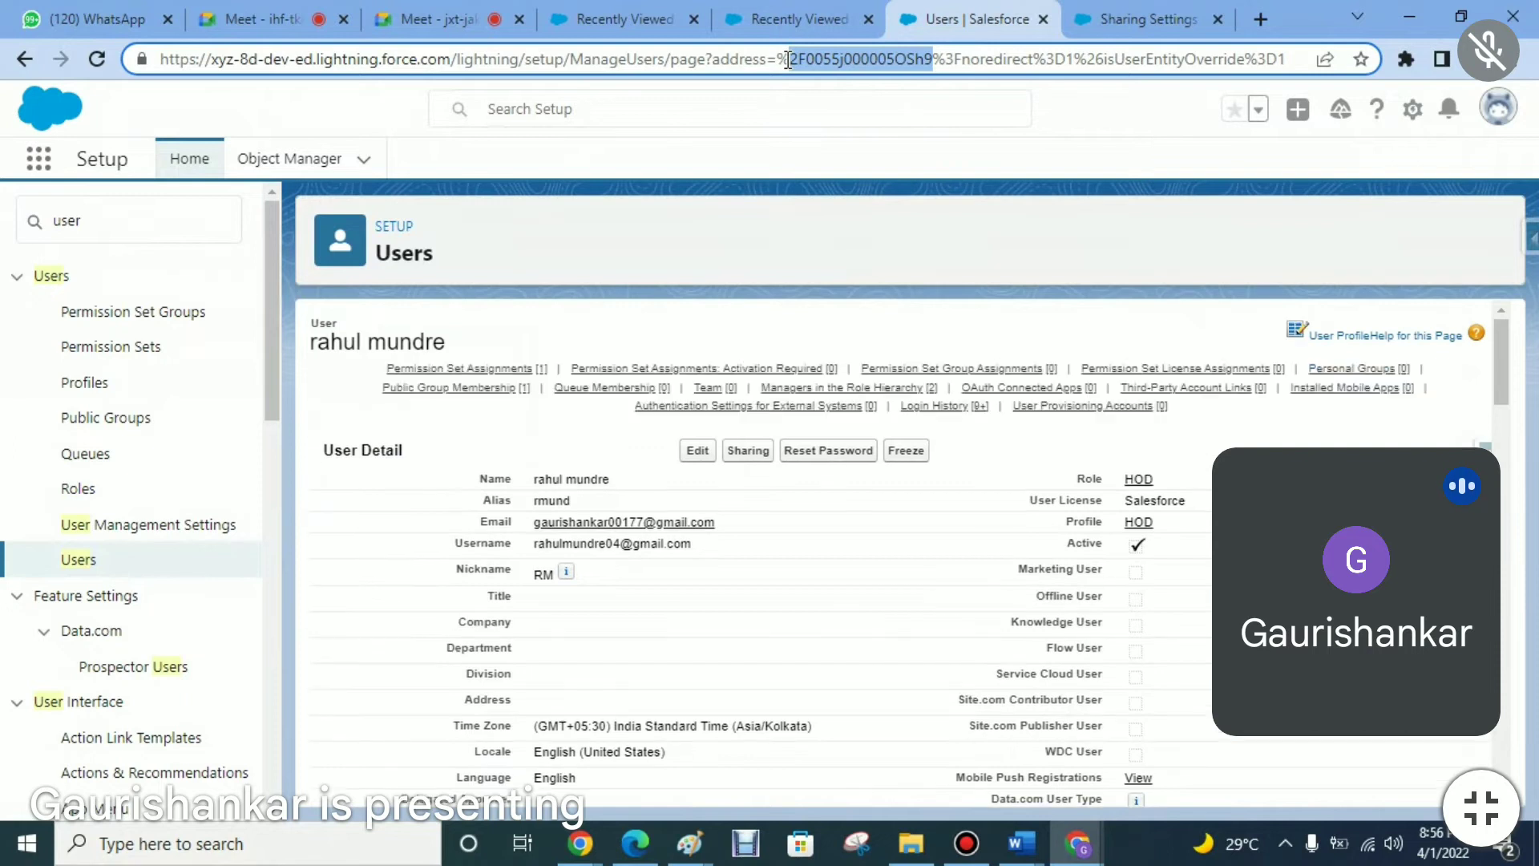
# - Append the copied Lightning URL ID, including its 2F prefix, as a second // comment on line 3 of the Apex code
pyautogui.moveTo(1092, 821)
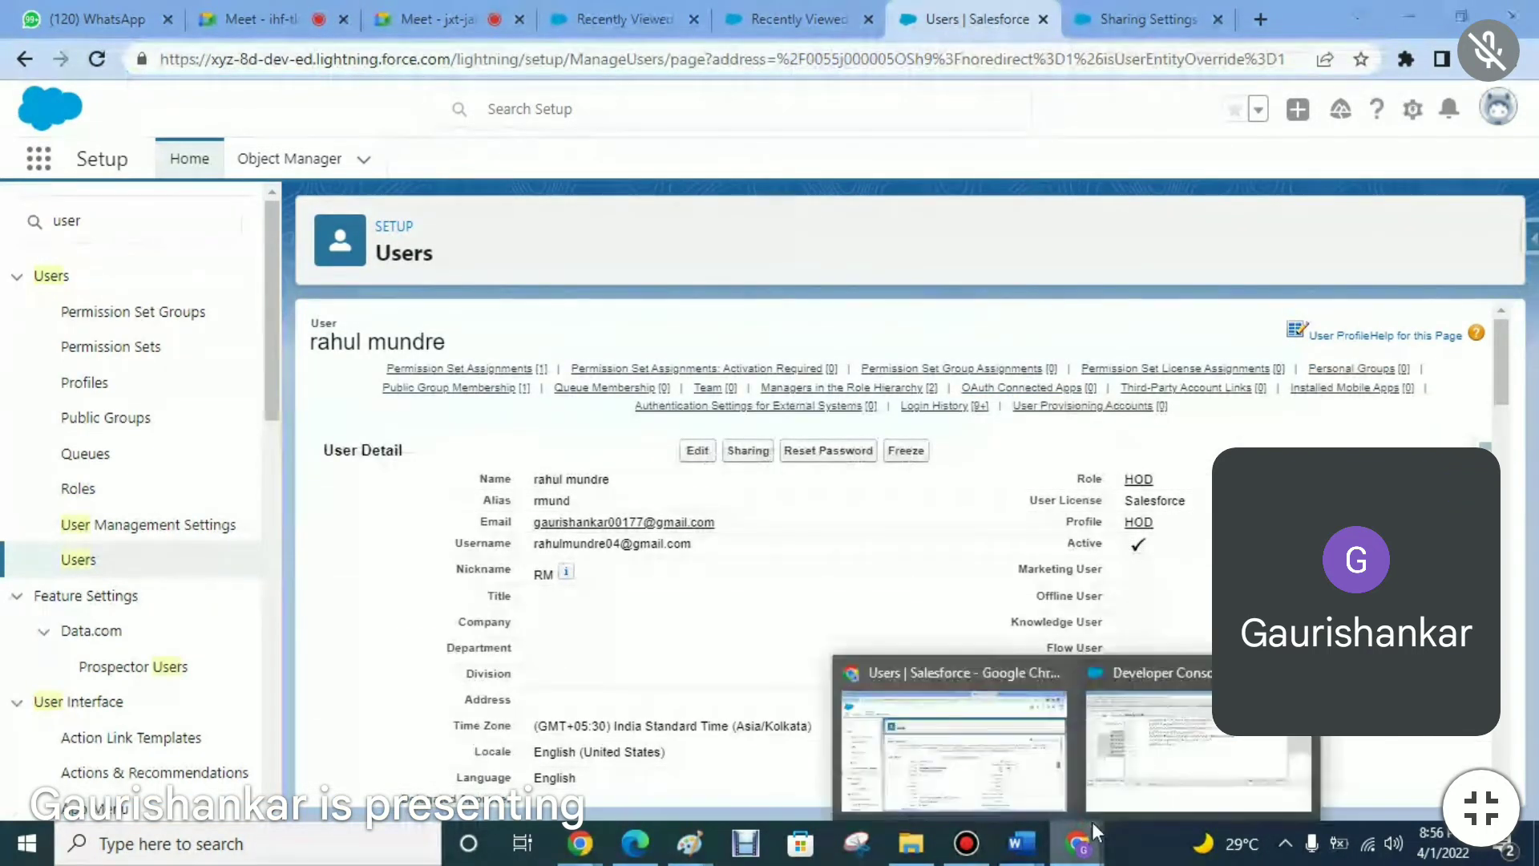
pyautogui.click(1162, 722)
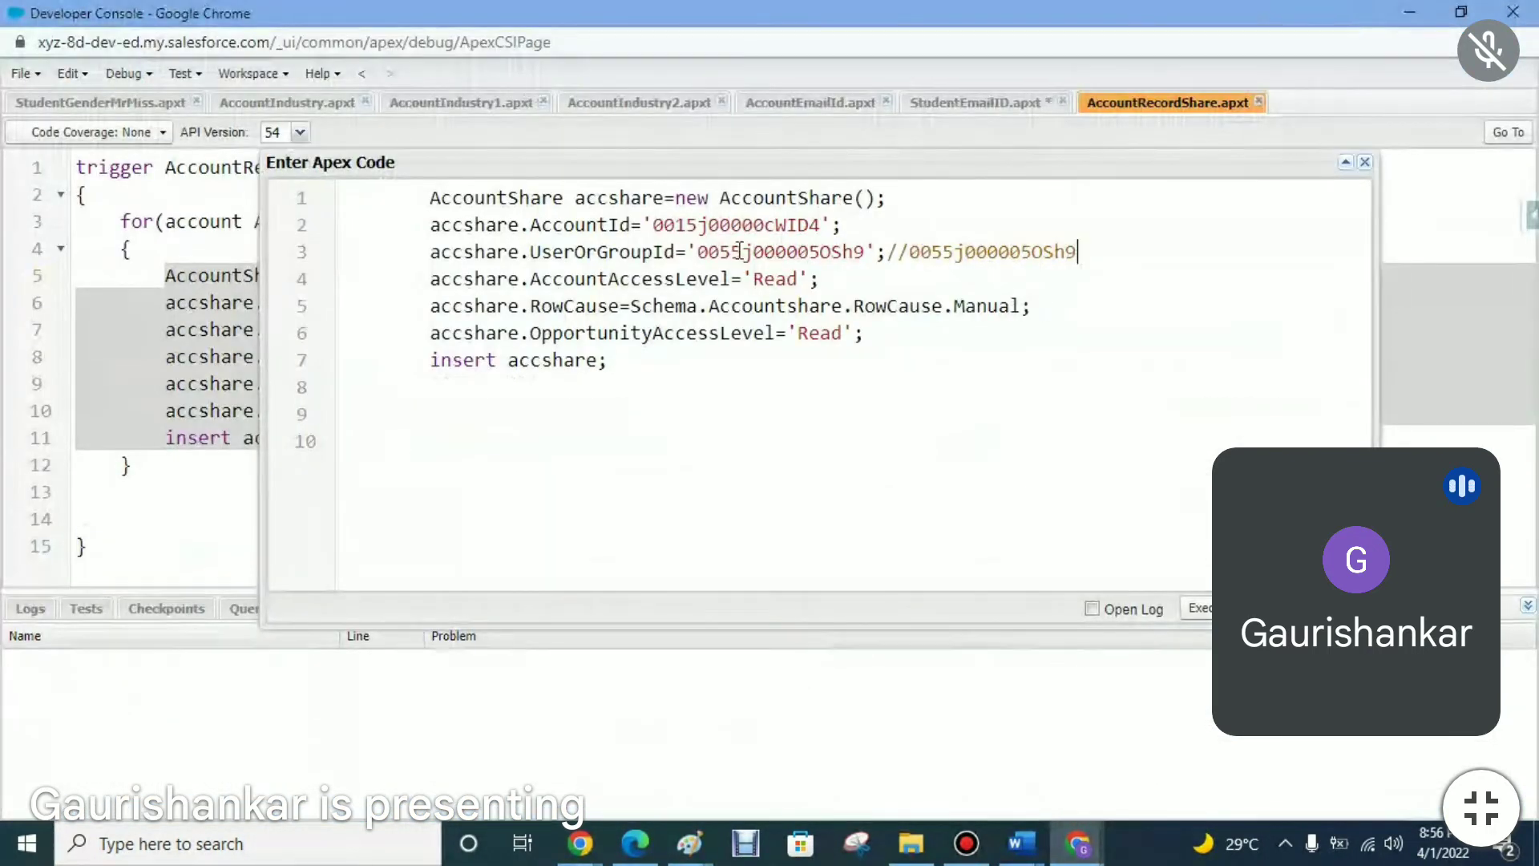
pyautogui.moveTo(916, 255); pyautogui.dragTo(954, 253)
pyautogui.click(1095, 251)
pyautogui.write('//')
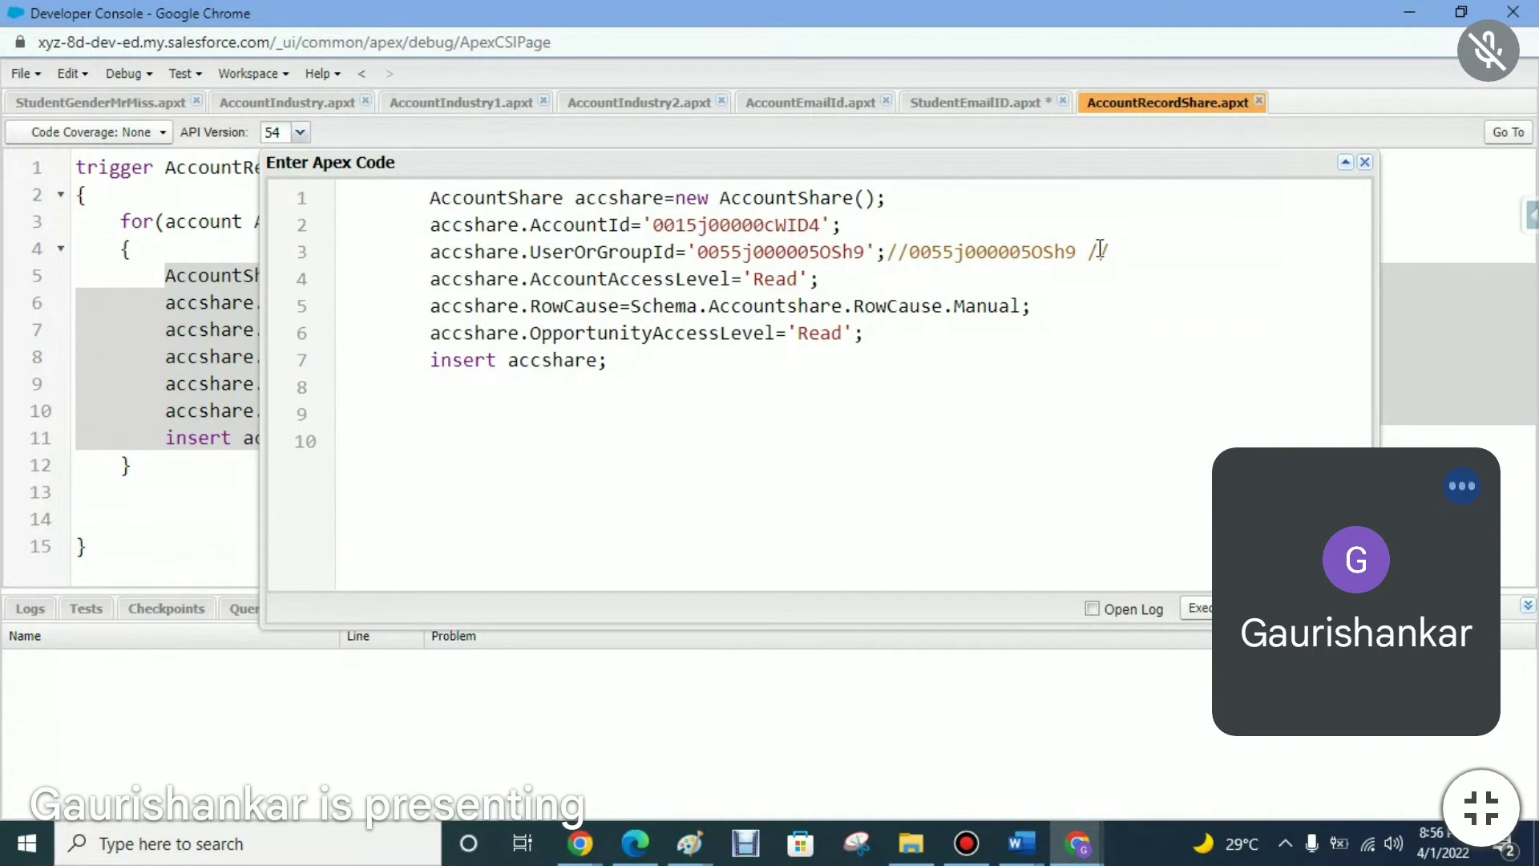
pyautogui.hotkey('ctrl', 'v')
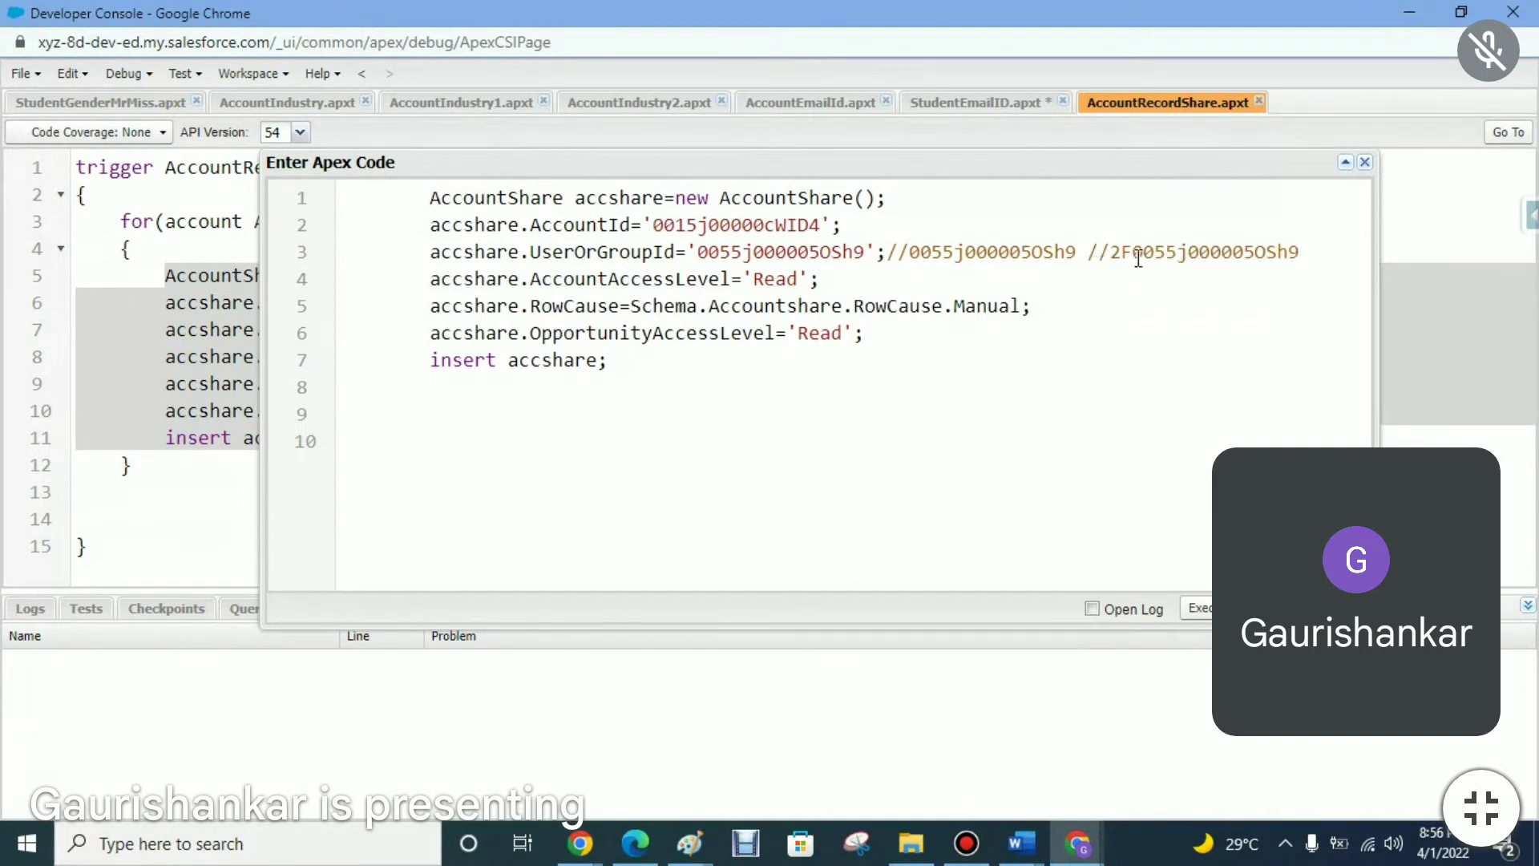
# - Highlight the 2F prefix in the second comment and delete both ID comments from line 3
pyautogui.moveTo(1129, 253); pyautogui.dragTo(1110, 253)
pyautogui.moveTo(888, 253); pyautogui.dragTo(1308, 250)
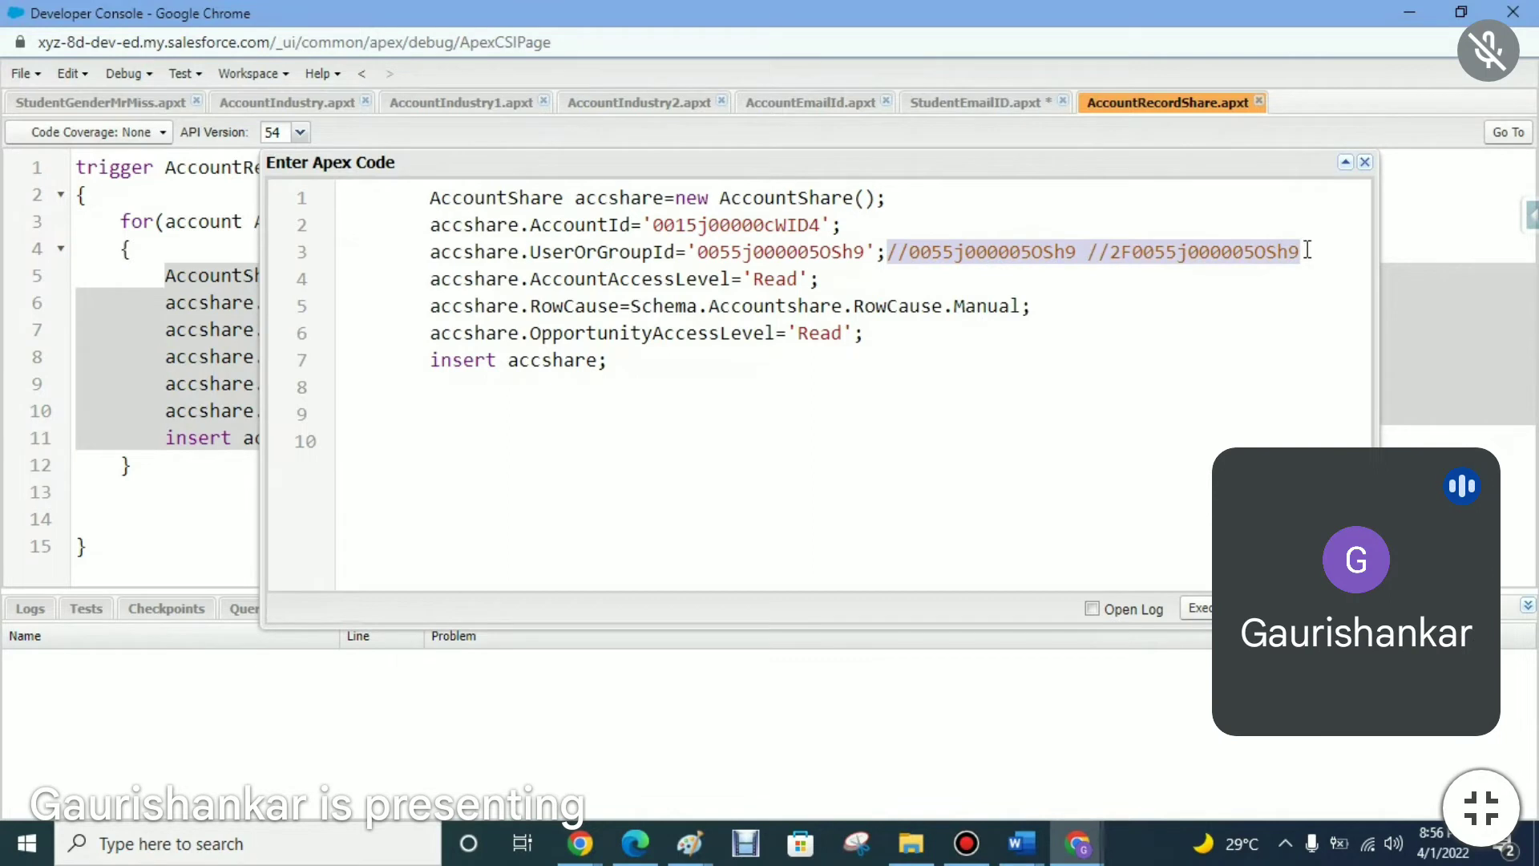
pyautogui.press('BackSpace')
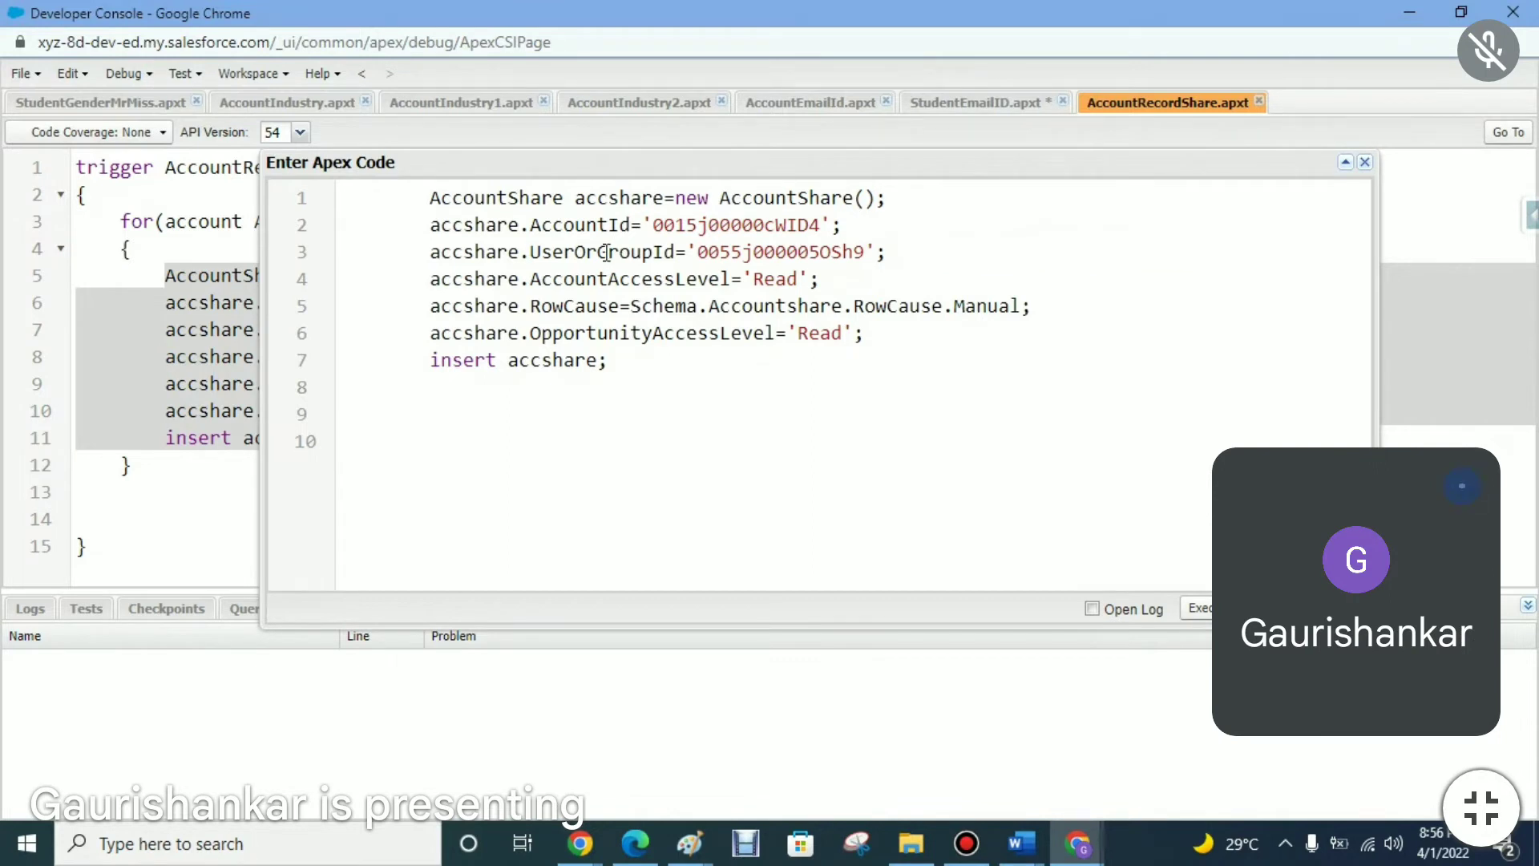
# - Switch to Paint and view the record sharing diagram
pyautogui.moveTo(689, 851)
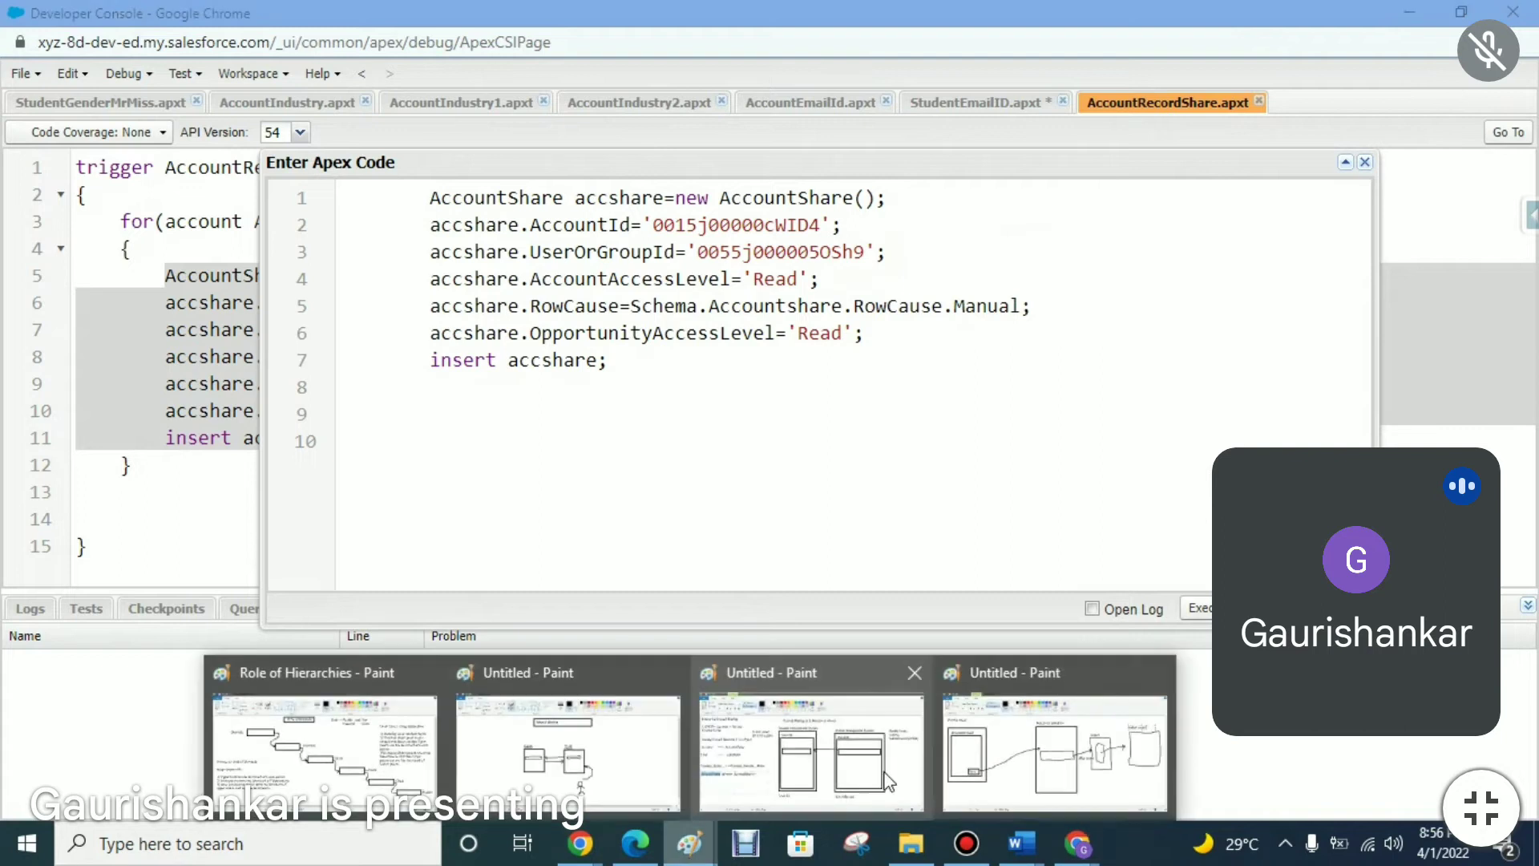
pyautogui.click(856, 752)
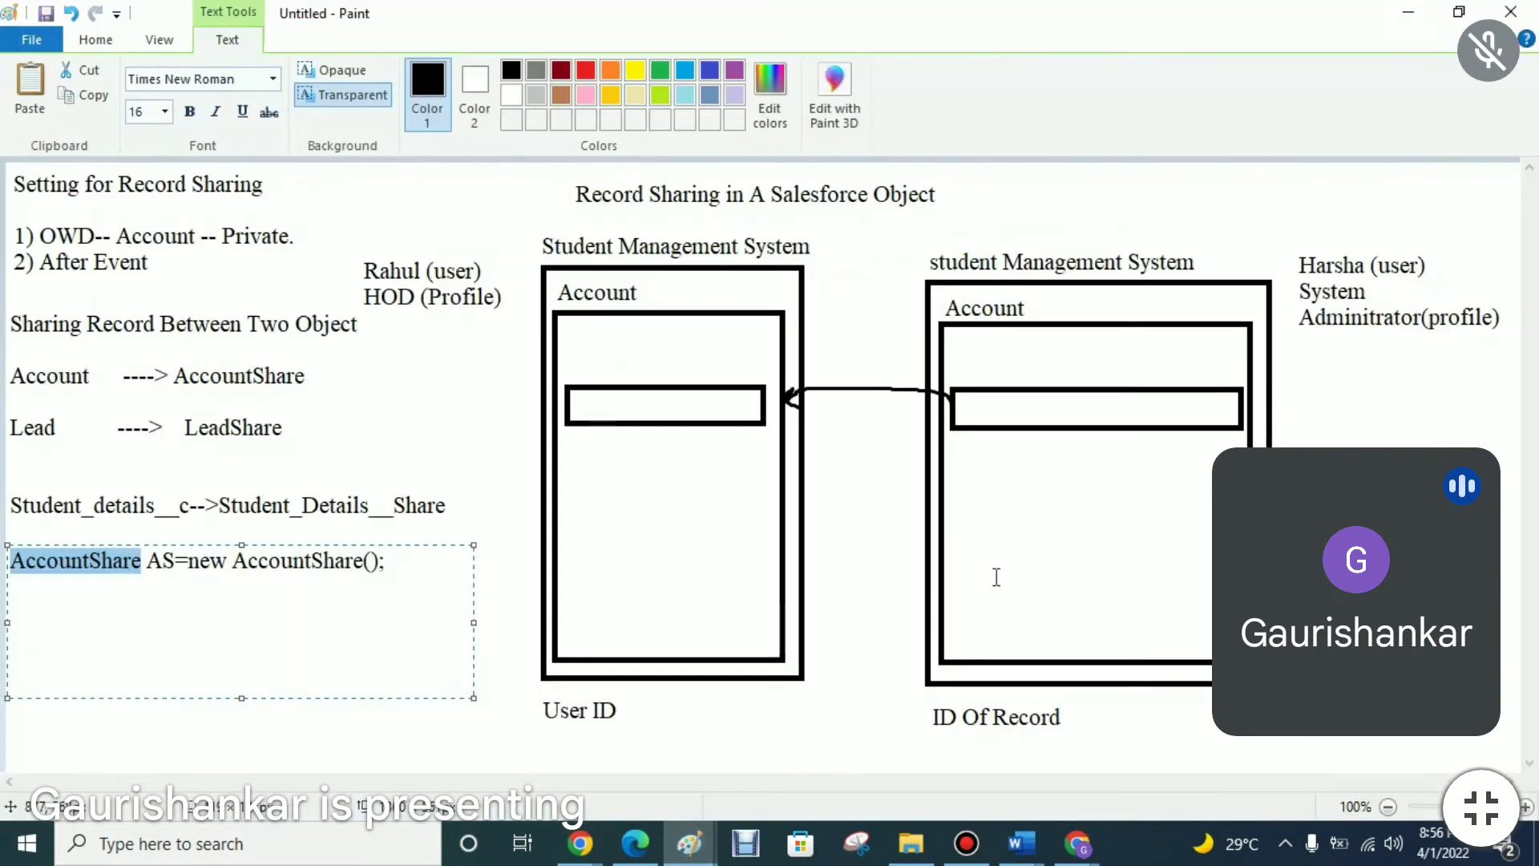